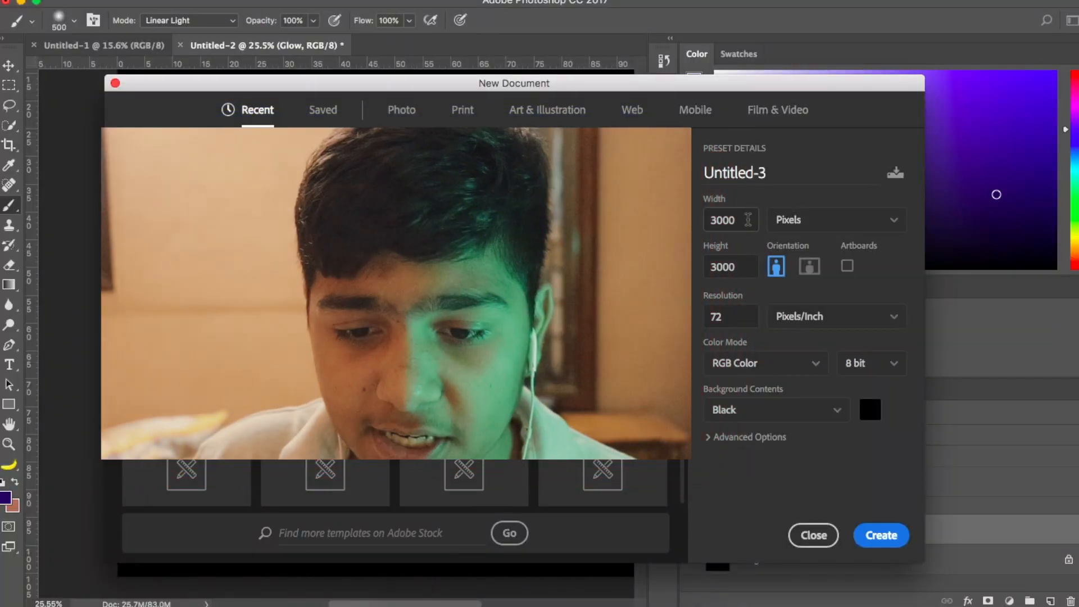
# - Create a new 3000 x 3000 pixel document at 72 pixels/inch in RGB Color with a black background
pyautogui.moveTo(749, 220); pyautogui.dragTo(686, 221)
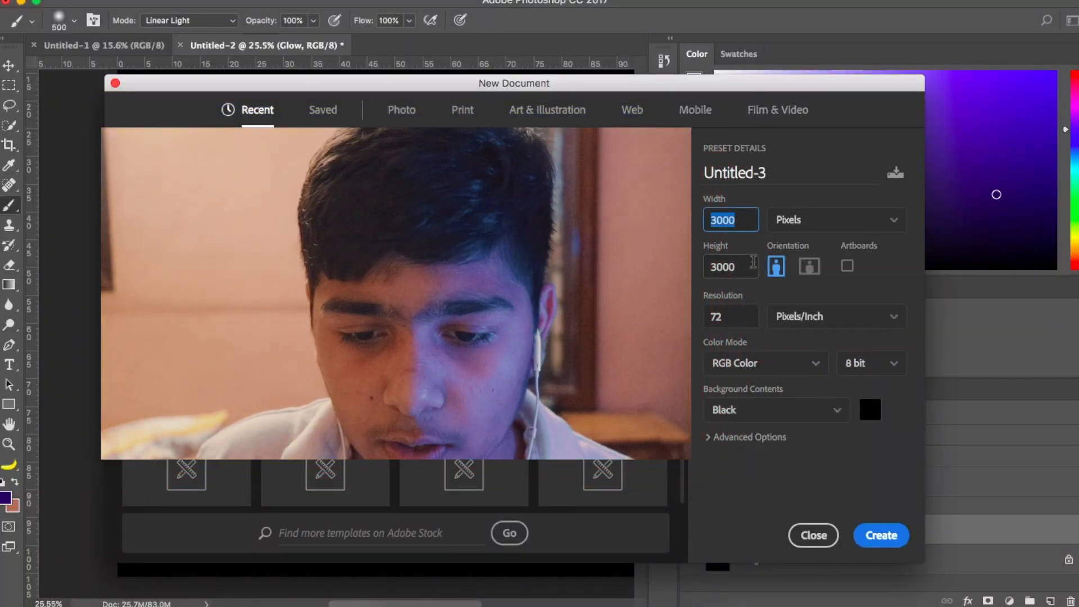
pyautogui.click(818, 221)
pyautogui.click(772, 243)
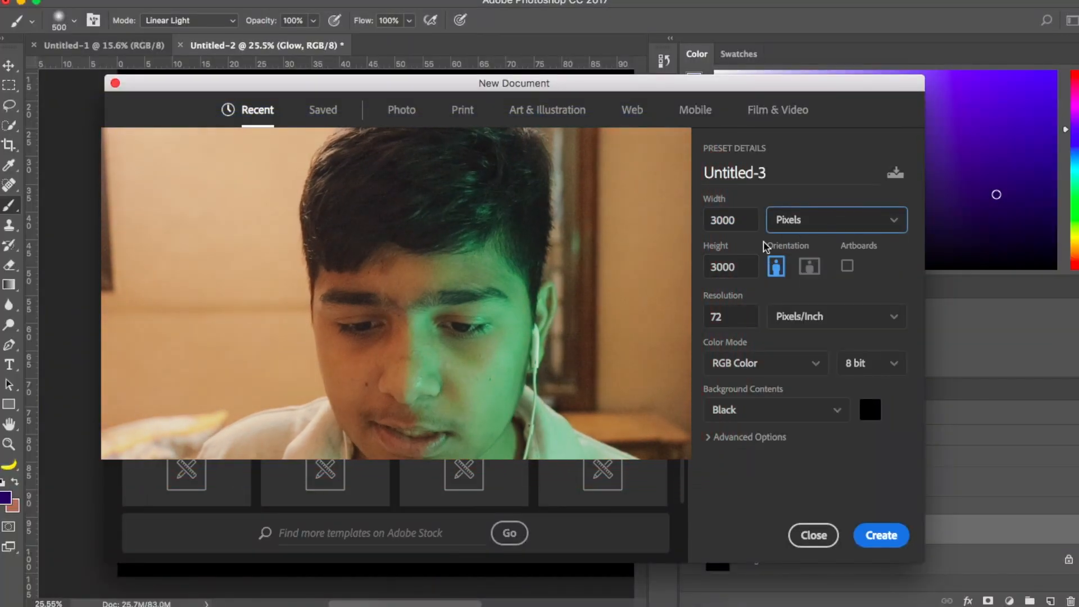
pyautogui.moveTo(741, 266); pyautogui.dragTo(710, 267)
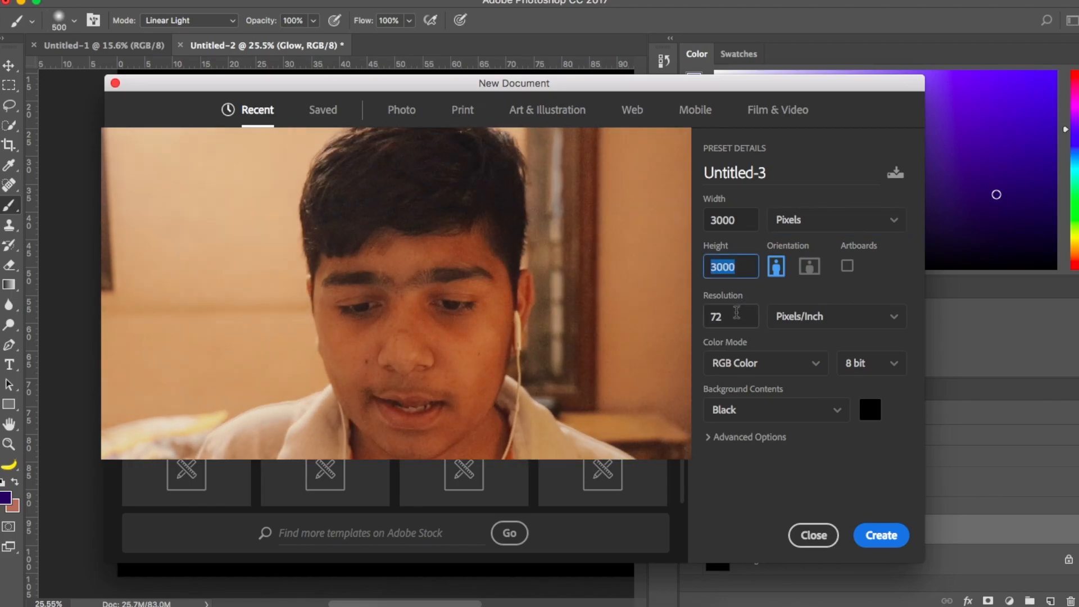
pyautogui.press('Tab')
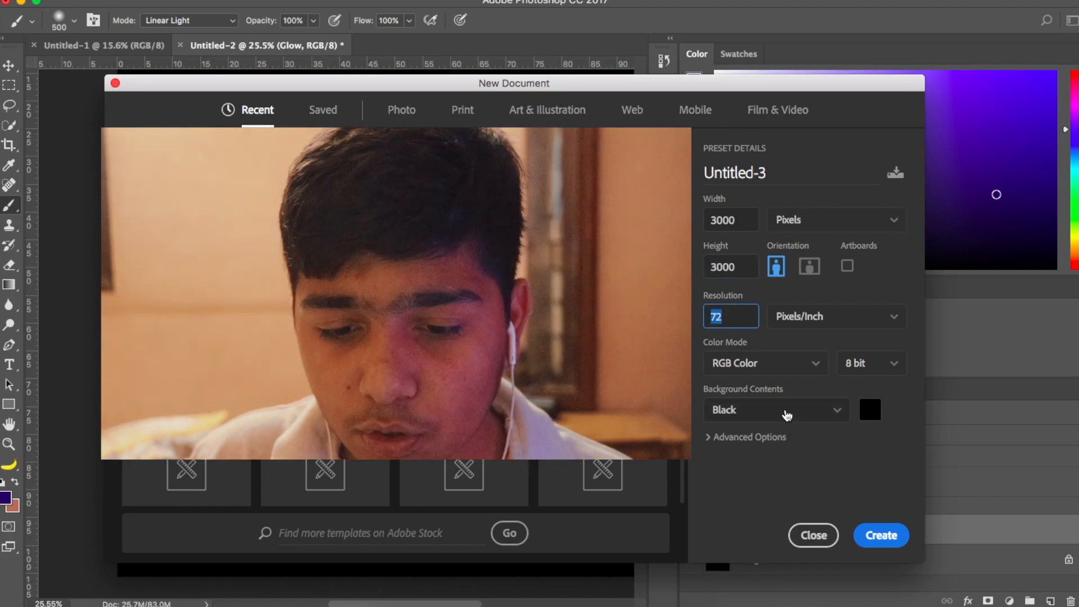
pyautogui.click(774, 417)
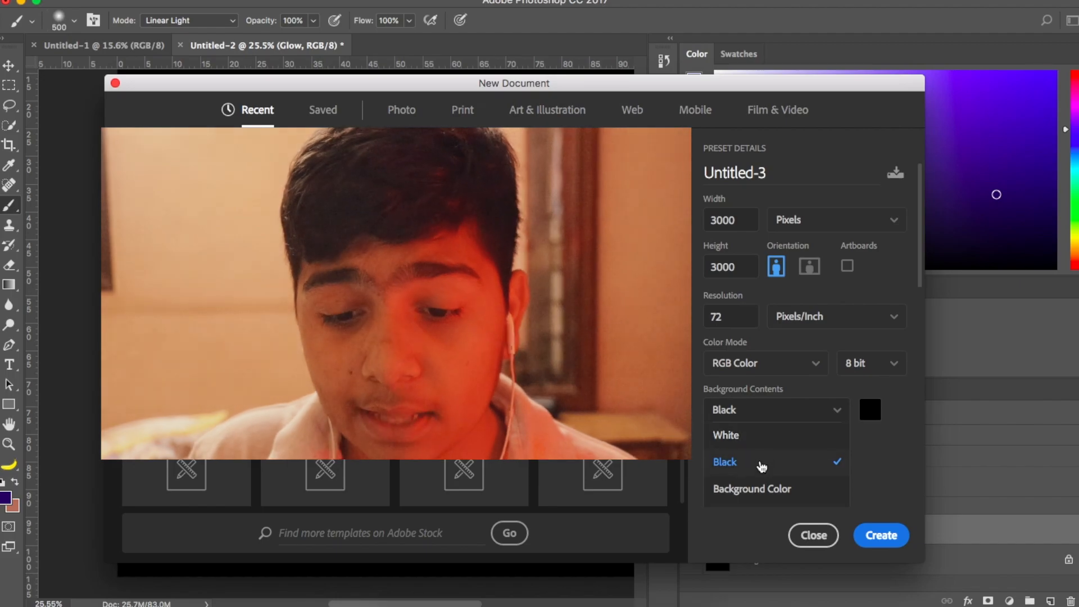
pyautogui.click(763, 415)
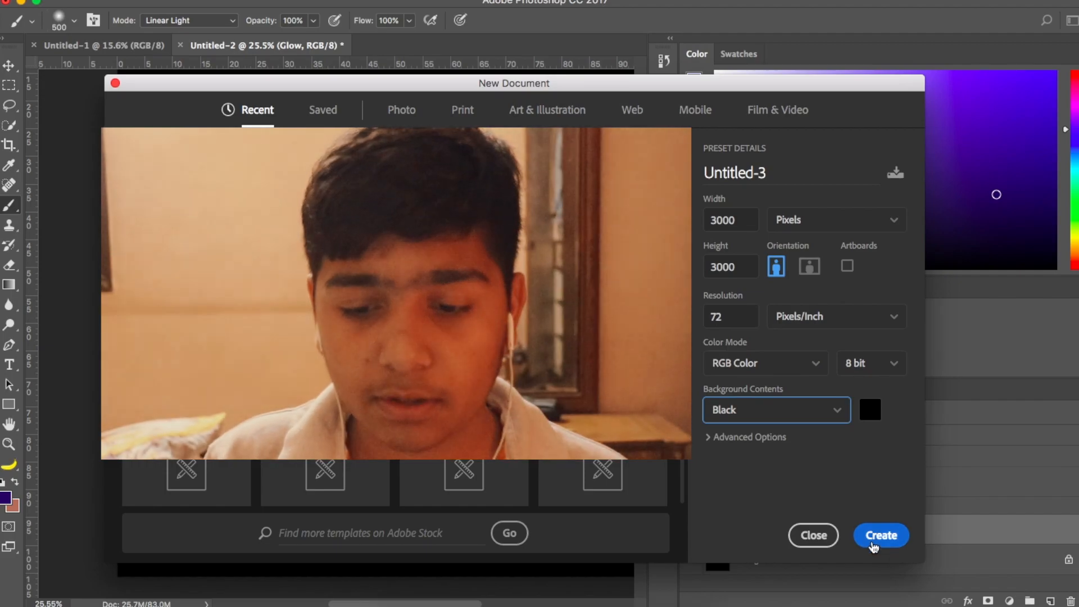
pyautogui.click(875, 537)
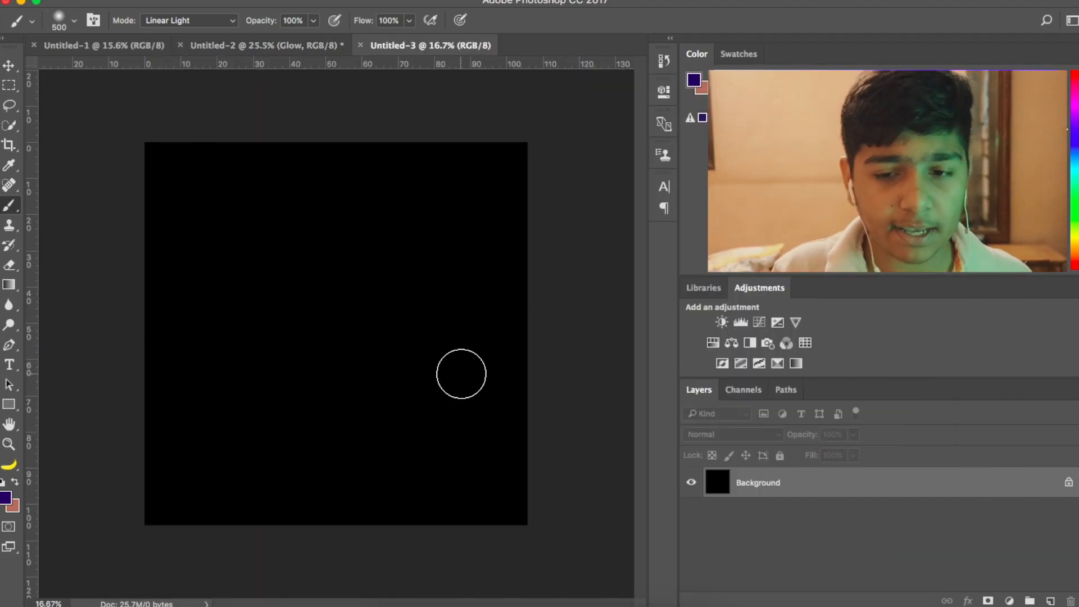
# - Add the text "TUTORIAL" in the Blockletter font to the black canvas
pyautogui.scroll(2, 323, 309)
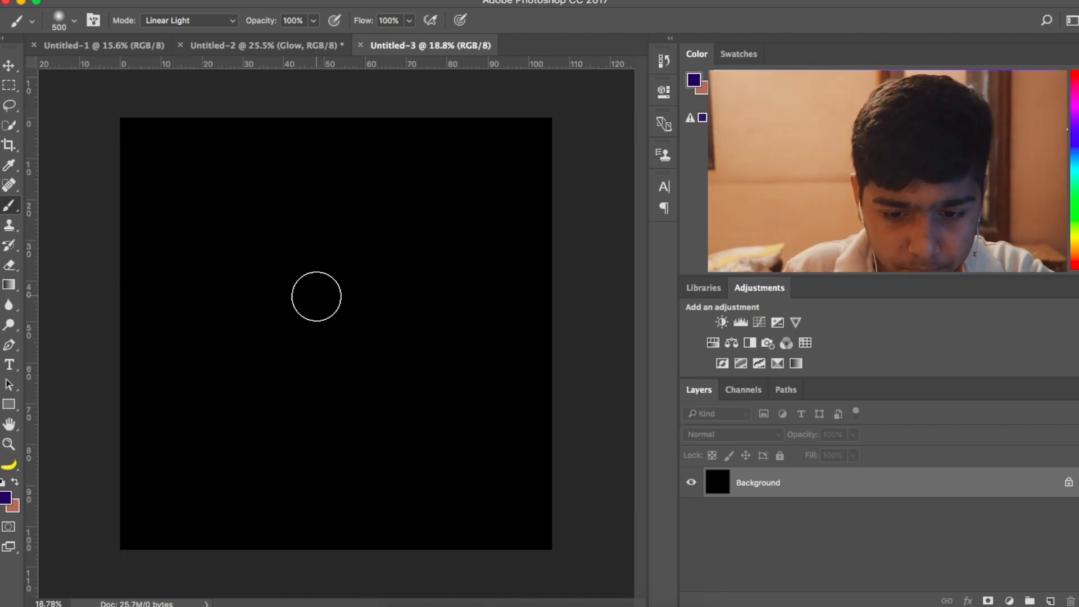
pyautogui.scroll(-2, 317, 298)
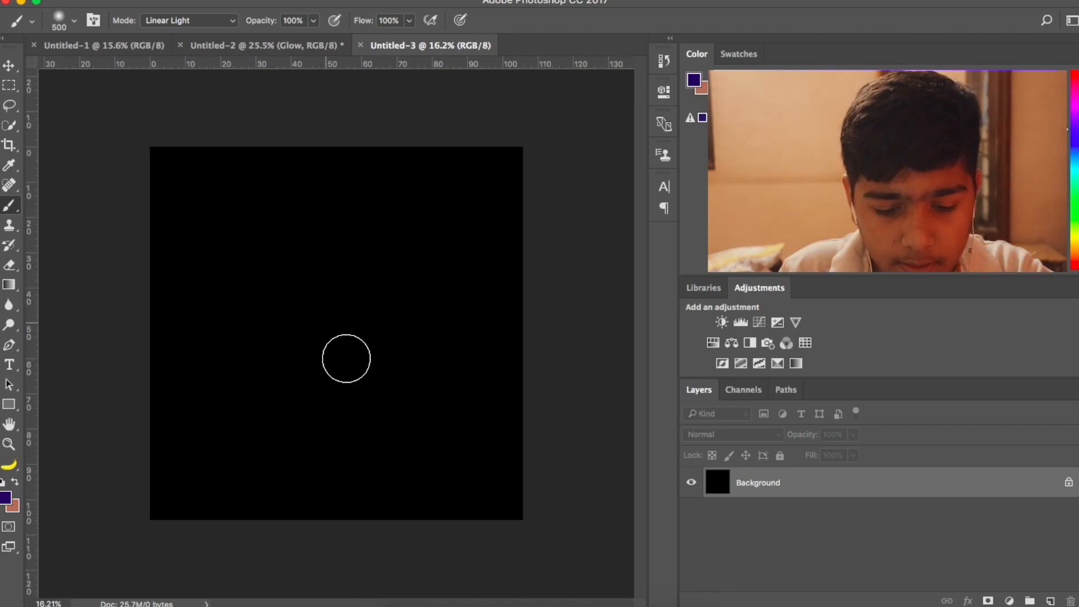
pyautogui.press('t')
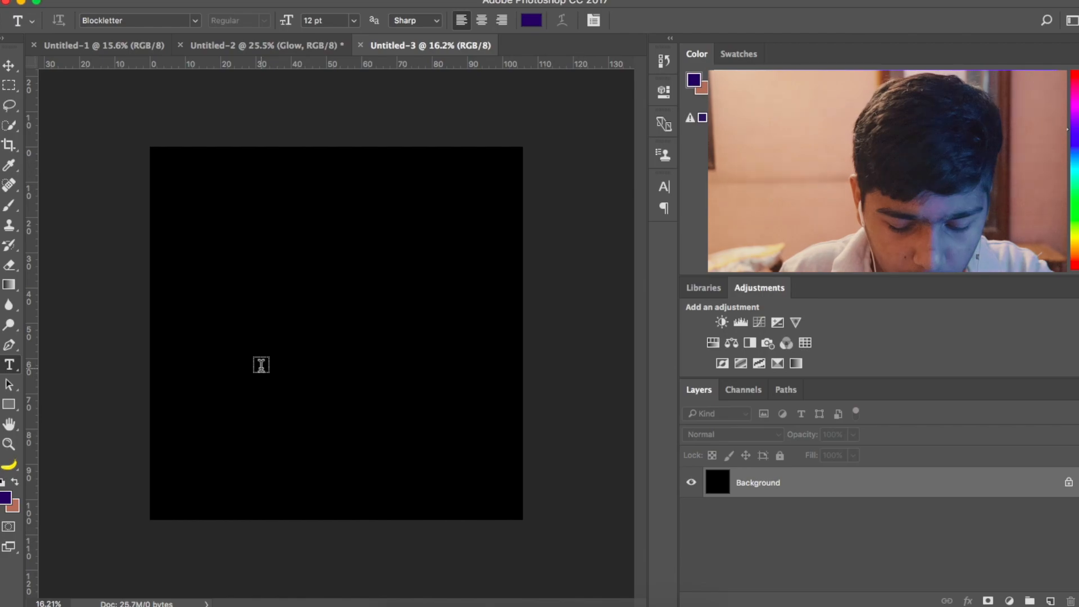
pyautogui.click(261, 364)
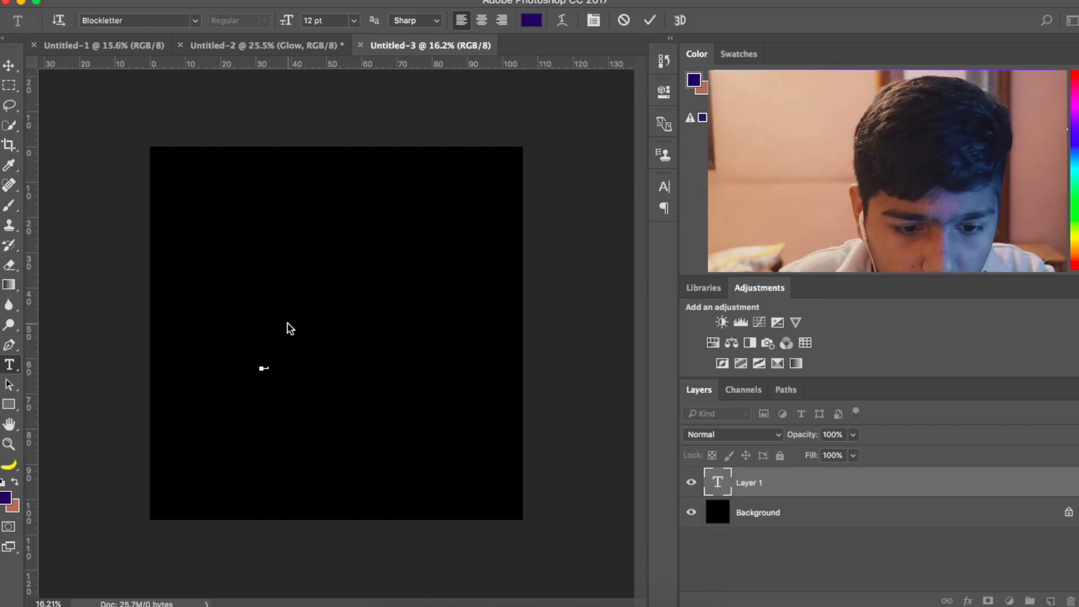
pyautogui.click(649, 20)
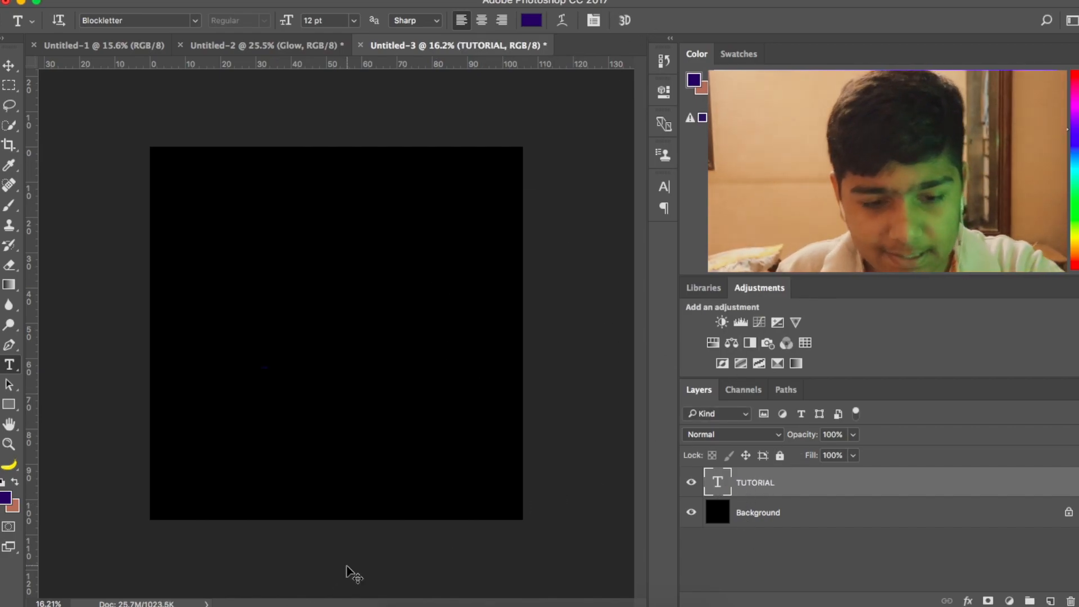
# - Scale the TUTORIAL text up with Free Transform to about 497 pt
pyautogui.press('super+t')
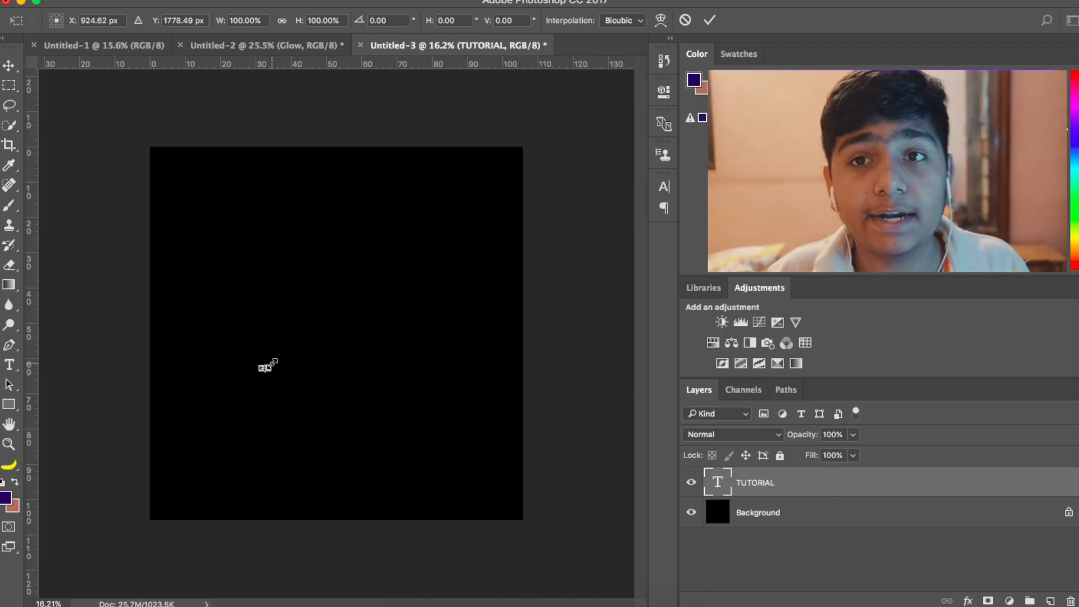
pyautogui.moveTo(268, 367); pyautogui.dragTo(547, 215)
pyautogui.press('Return')
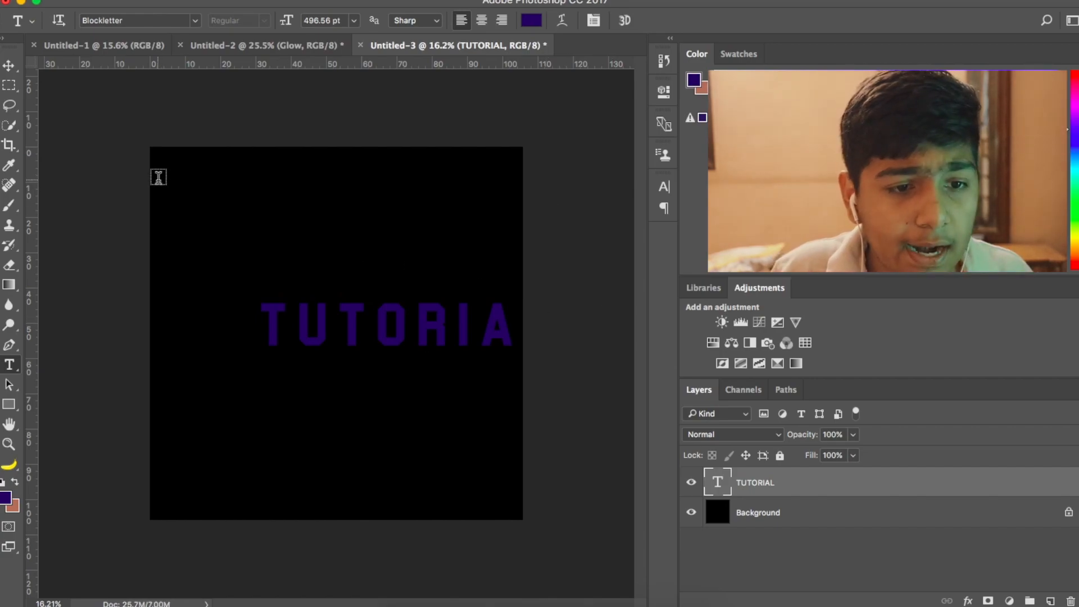
# - Center the TUTORIAL text vertically and horizontally on the whole canvas, and clear the selection
pyautogui.click(131, 20)
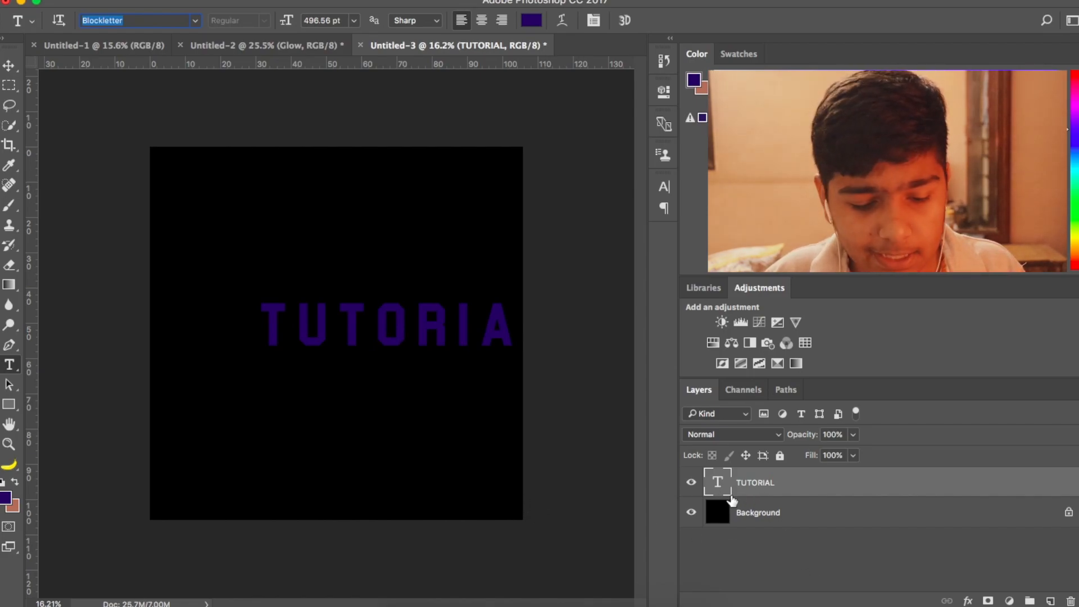
pyautogui.press('v')
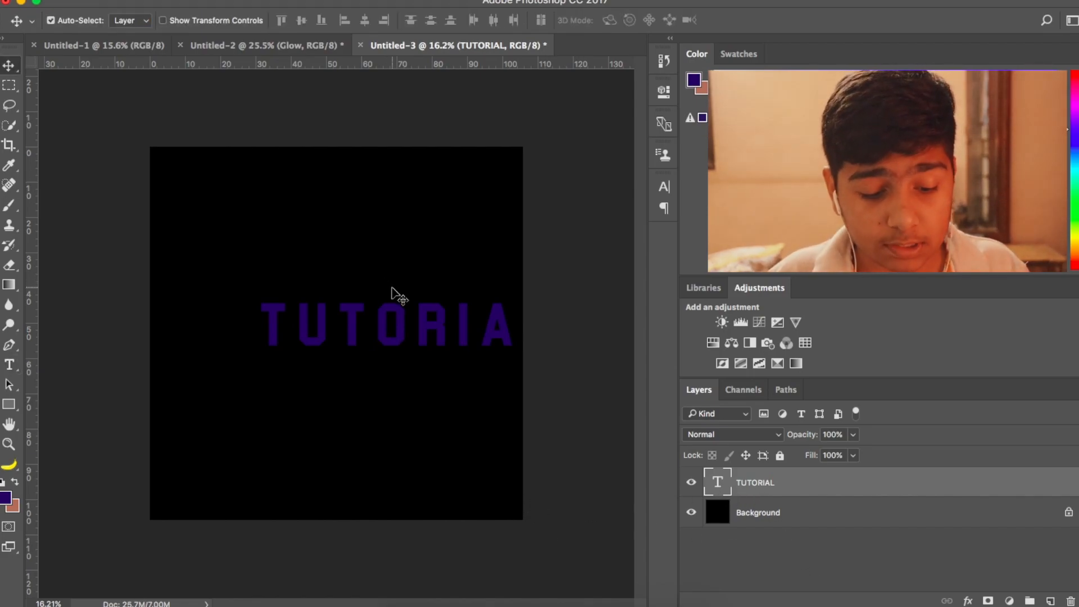
pyautogui.press('super')
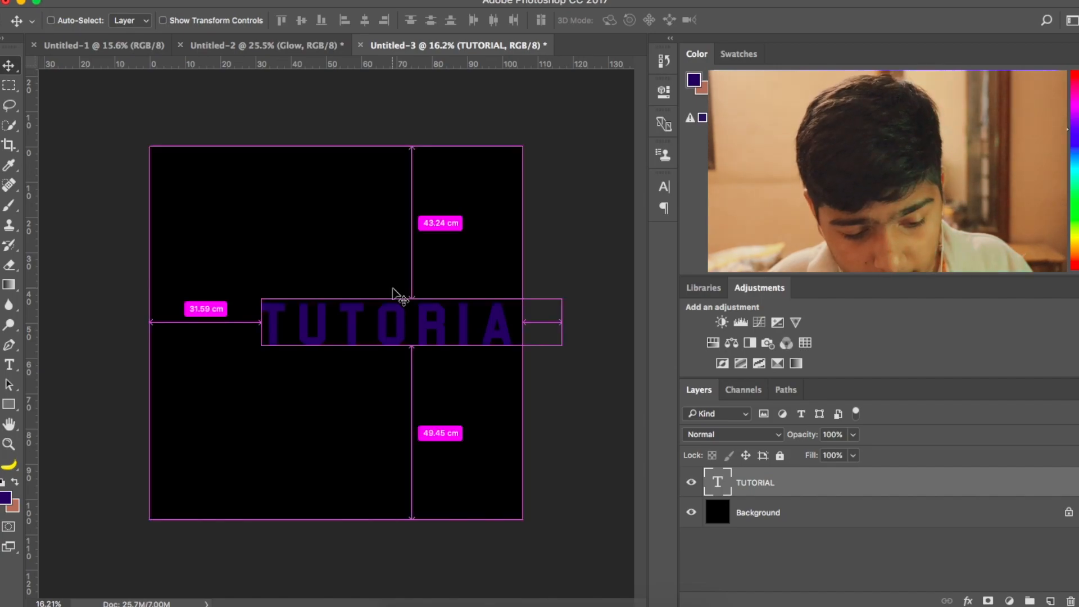
pyautogui.click(302, 22)
pyautogui.click(365, 21)
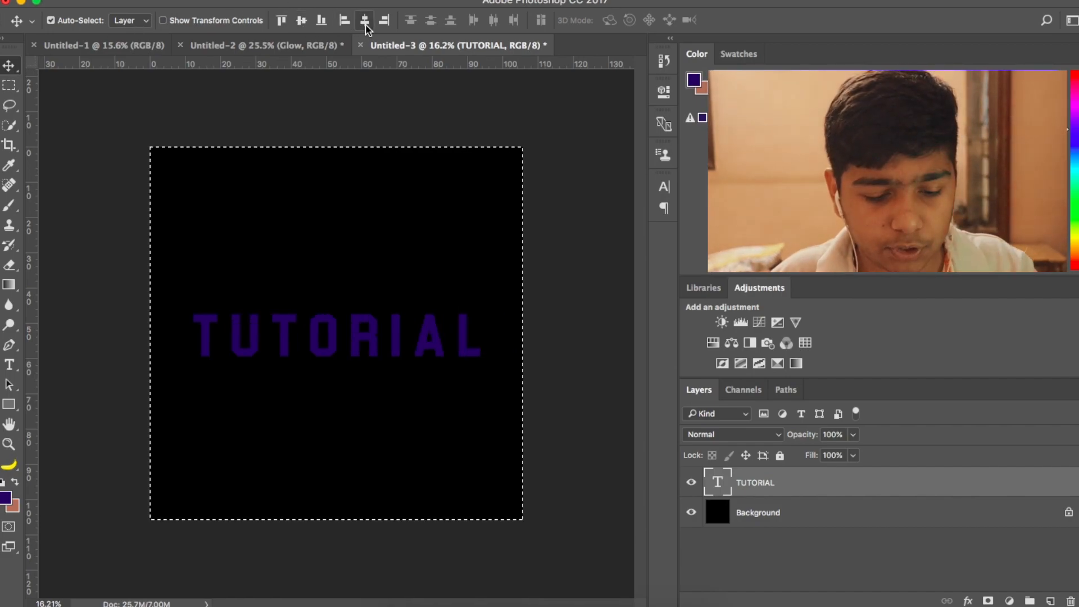
pyautogui.press('super+d')
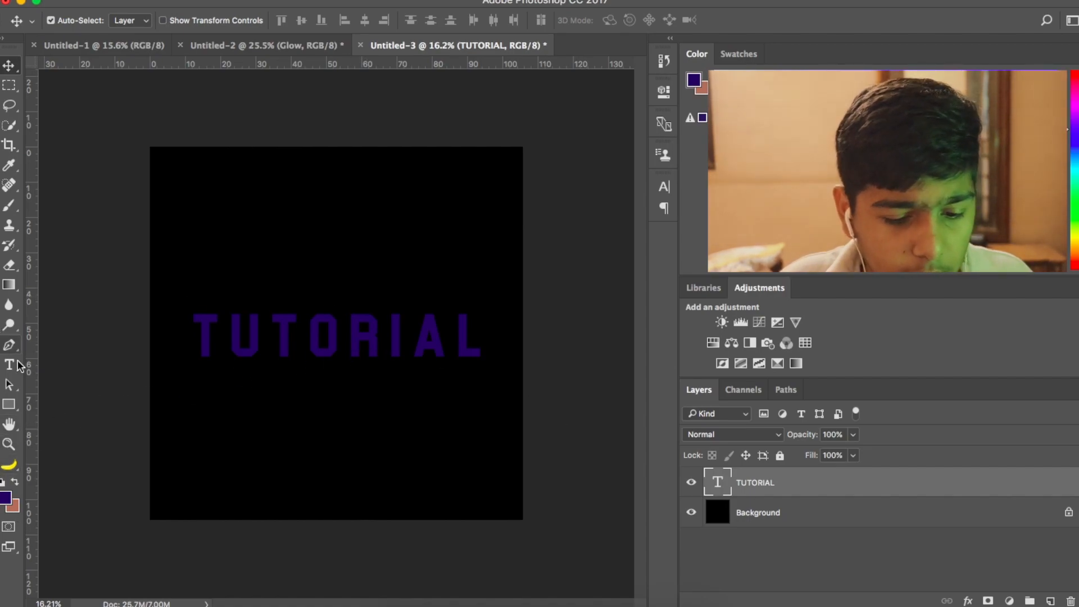
# - Change the colour of the whole TUTORIAL text to white (ffffff)
pyautogui.press('t')
pyautogui.moveTo(483, 340); pyautogui.dragTo(203, 315)
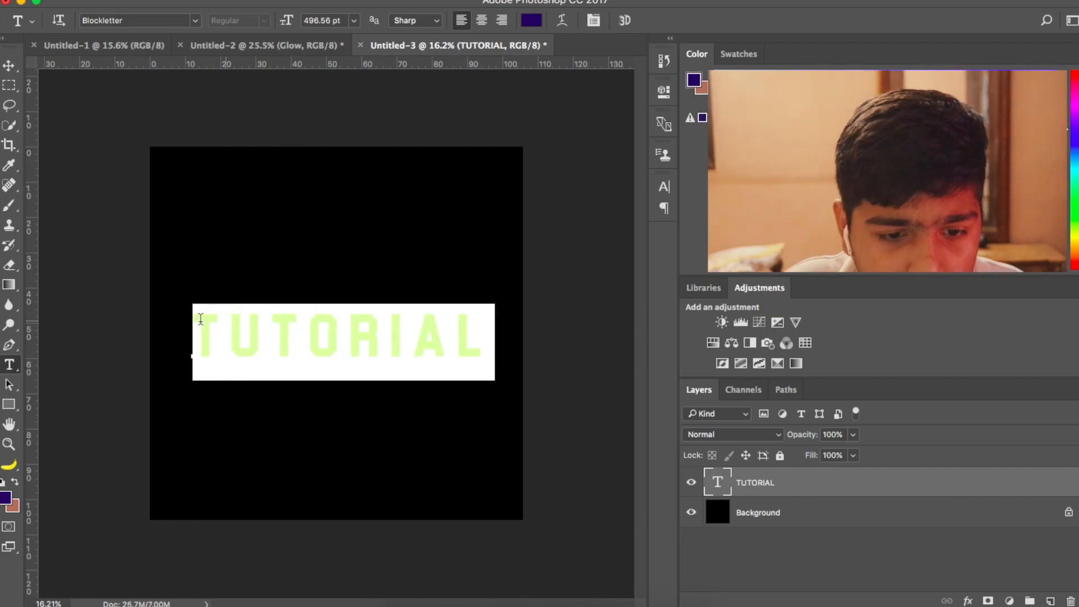
pyautogui.click(531, 20)
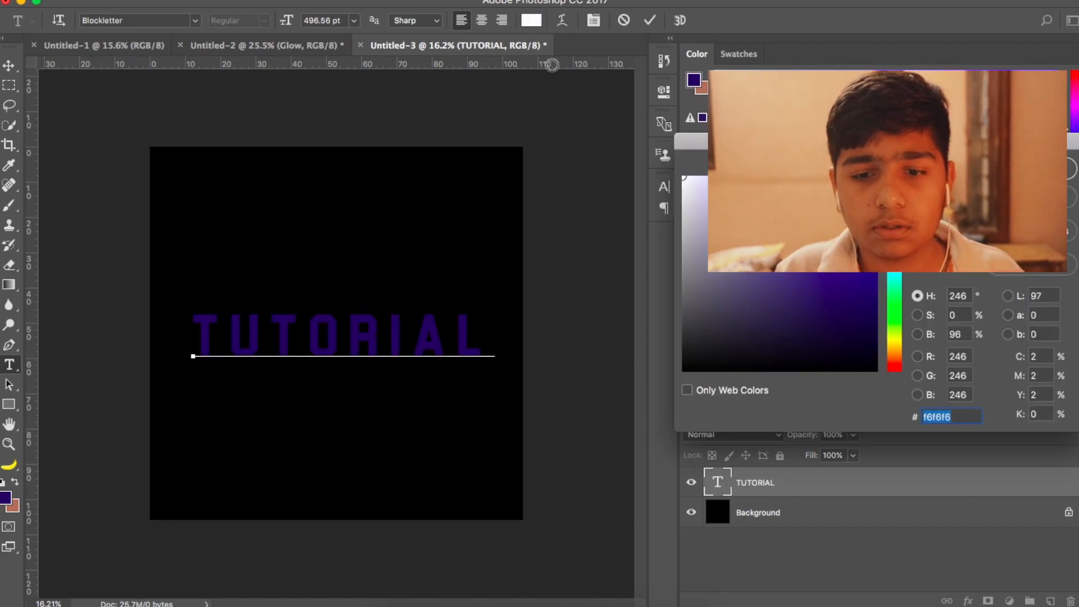
pyautogui.write('ffffff')
pyautogui.press('Return')
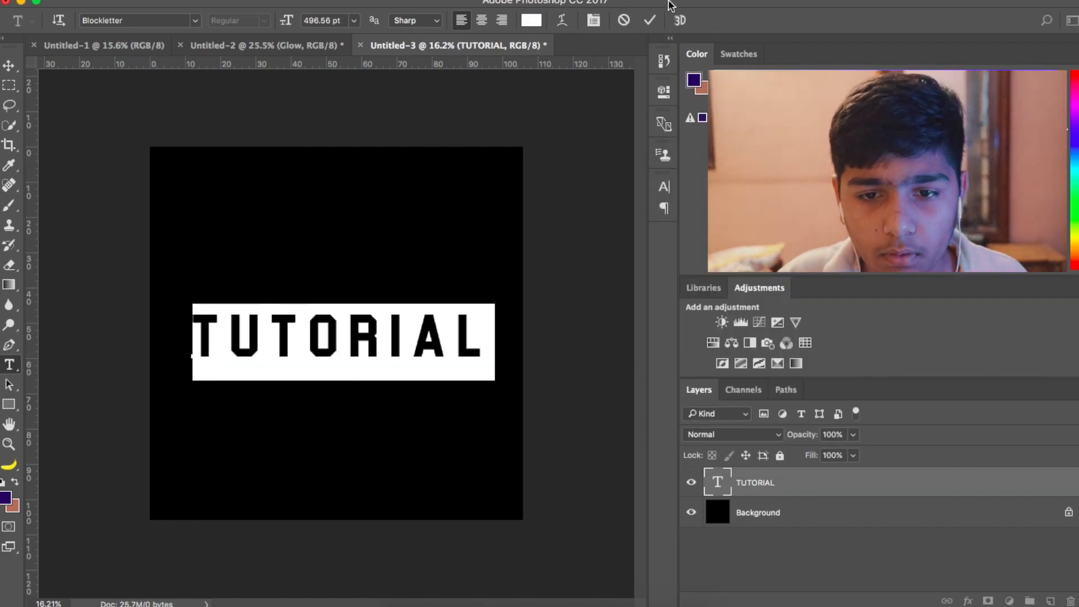
pyautogui.click(650, 21)
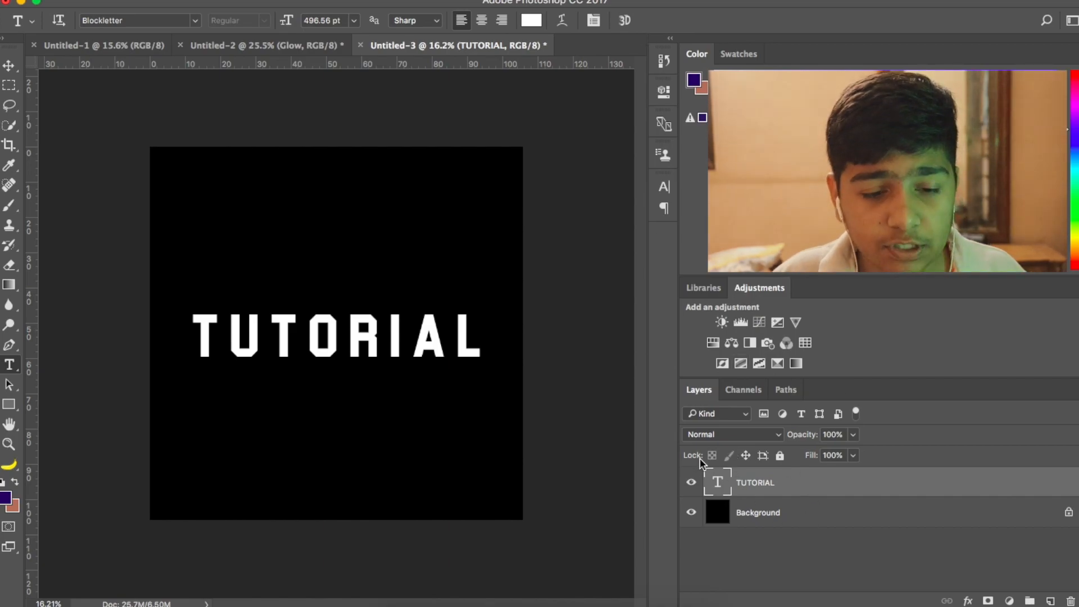
# - Add a white 7 px Stroke layer style, positioned outside, to the TUTORIAL text layer
pyautogui.rightClick(785, 487)
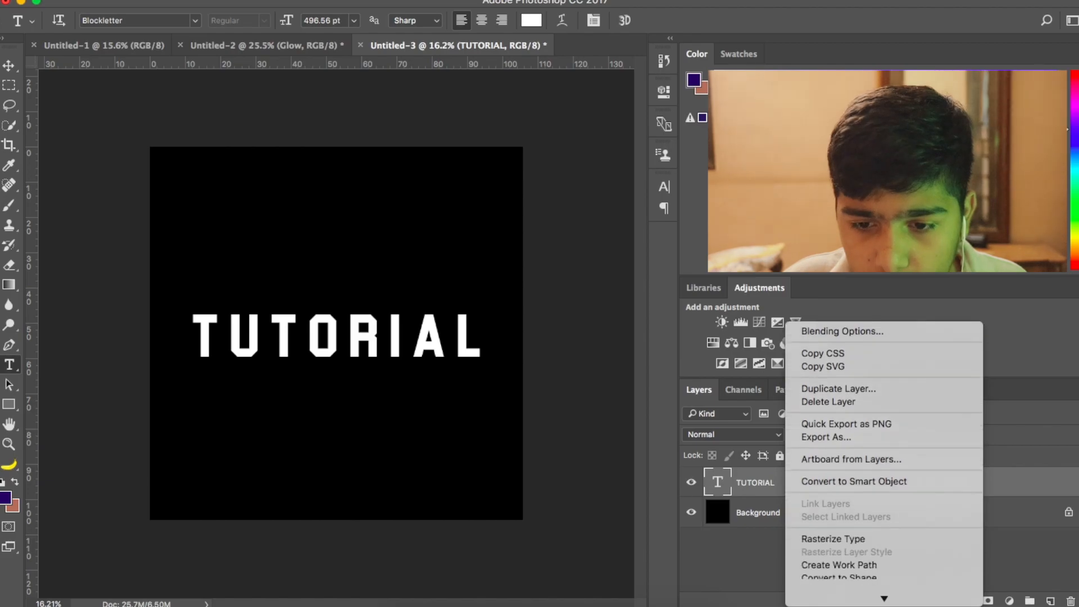
pyautogui.click(850, 317)
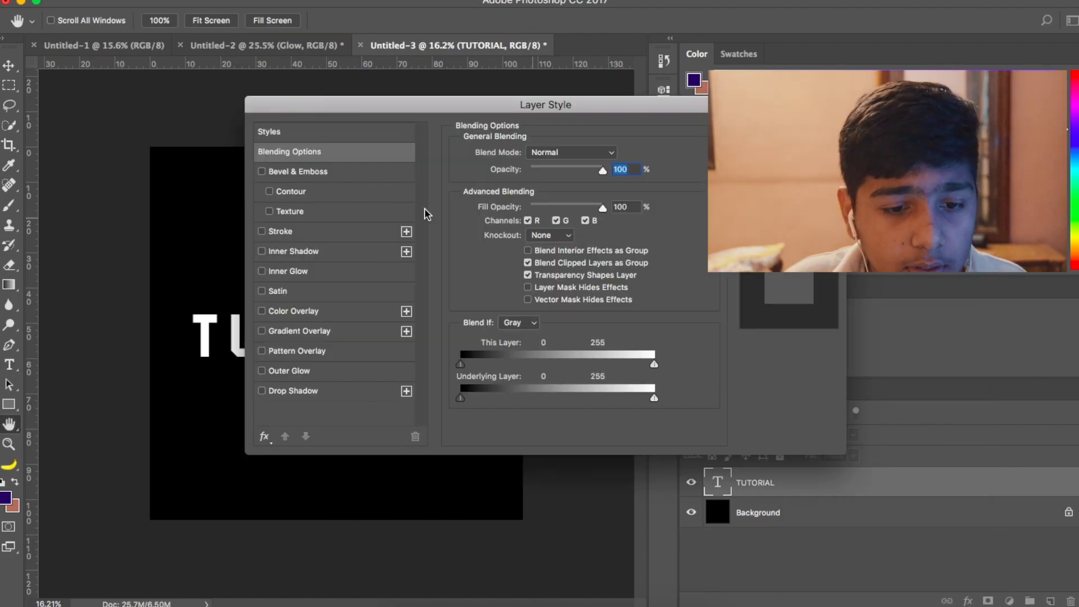
pyautogui.click(294, 232)
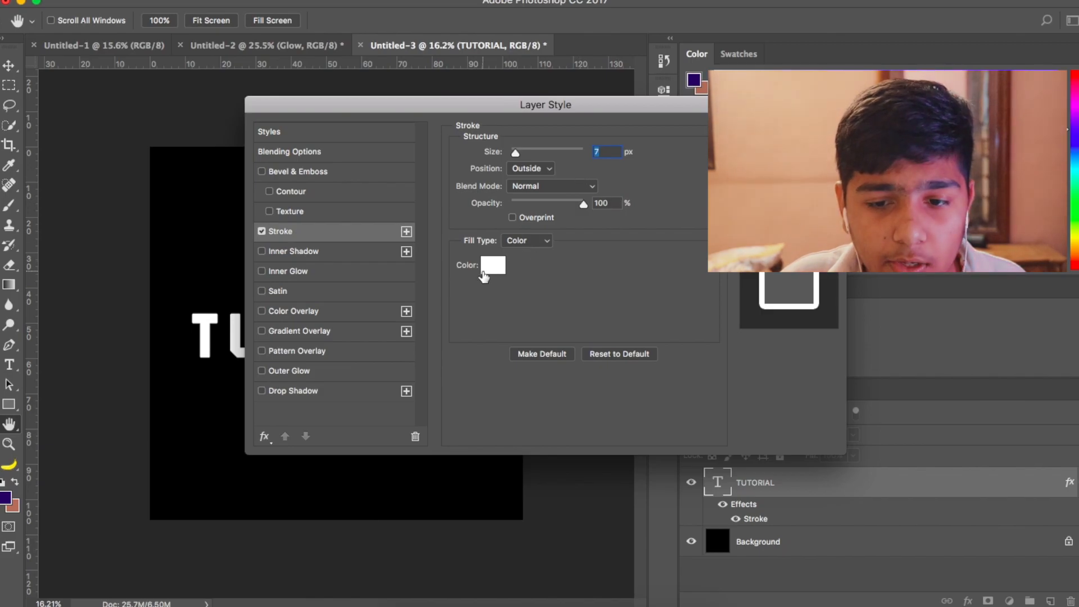
pyautogui.click(788, 131)
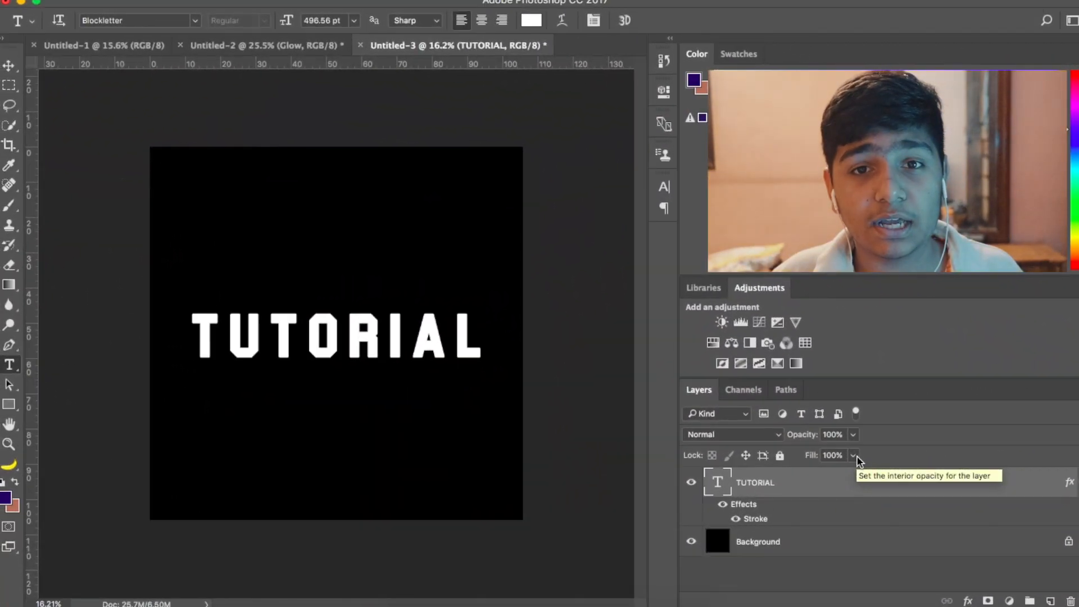
# - Lower the TUTORIAL layer's fill to 0% so only the stroke outline shows
pyautogui.click(853, 455)
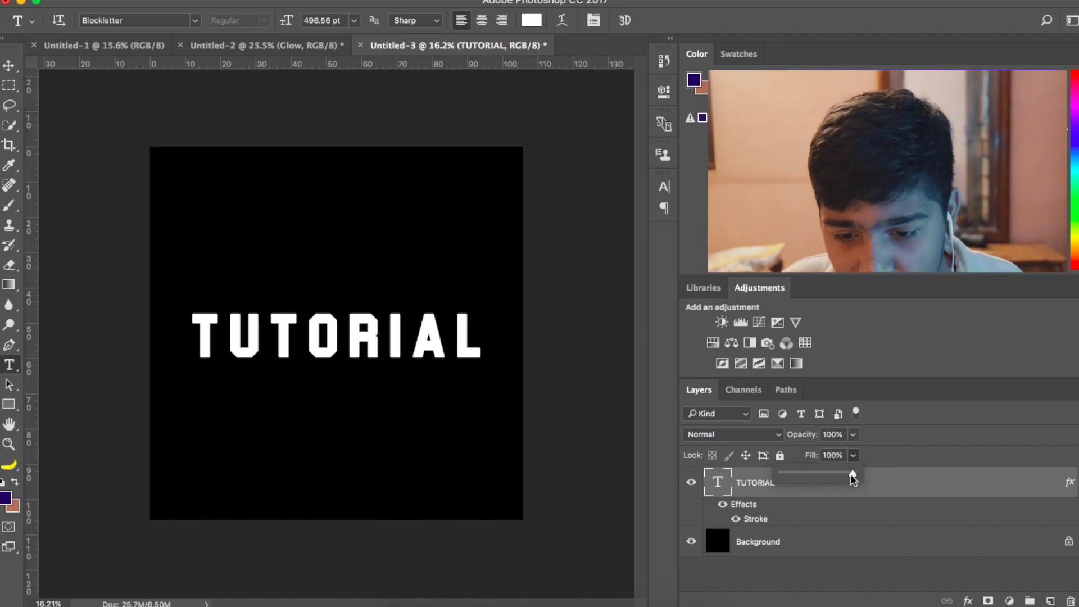
pyautogui.moveTo(853, 476); pyautogui.dragTo(772, 483)
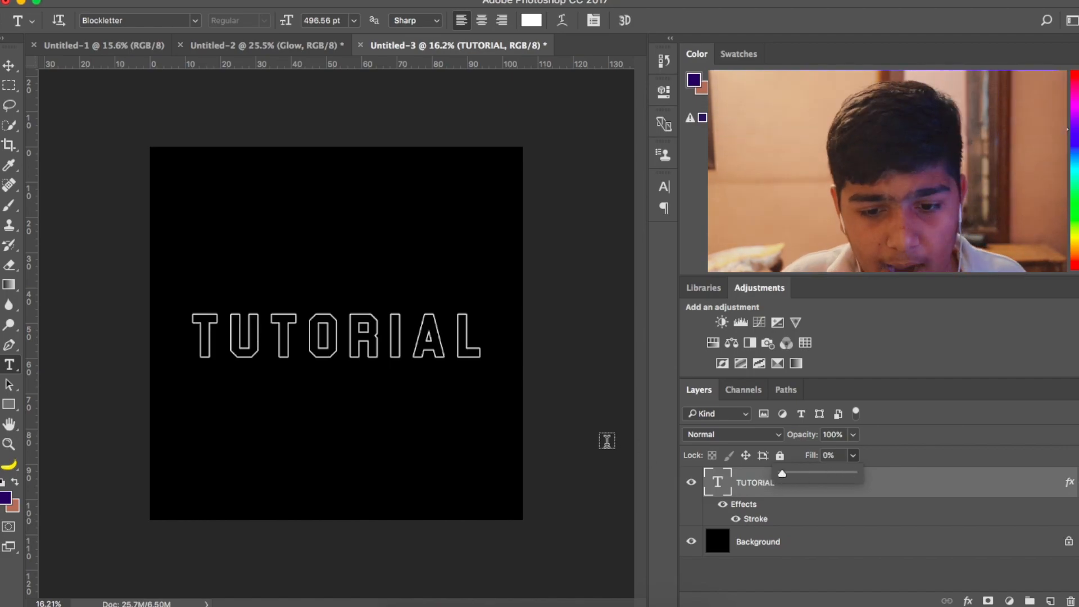
pyautogui.click(858, 454)
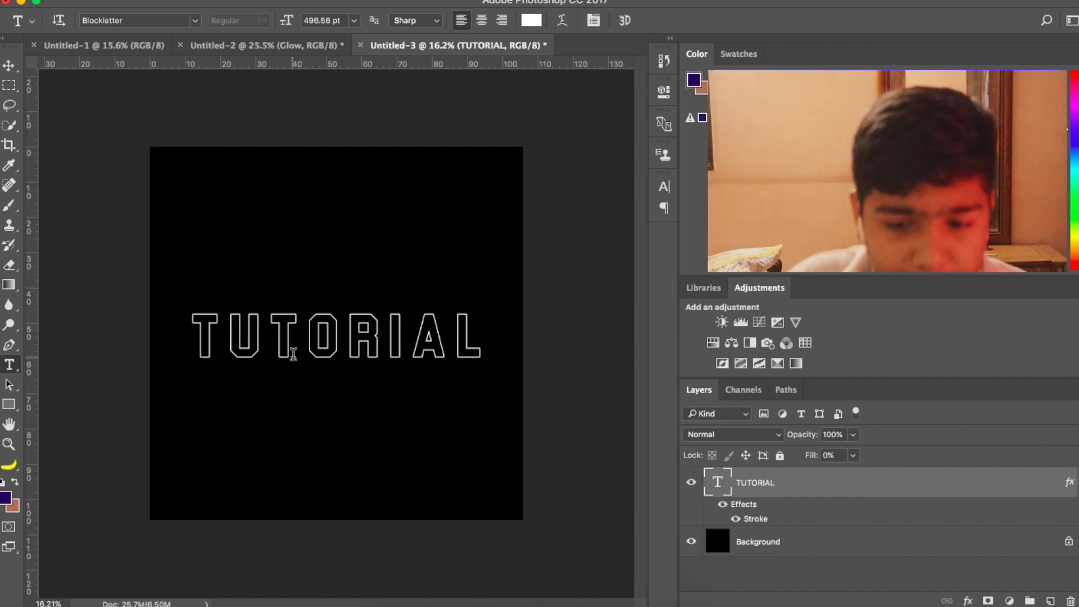
# - Add a new empty layer above the TUTORIAL text layer and select both layers together
pyautogui.scroll(3, 293, 354)
pyautogui.scroll(2, 293, 354)
pyautogui.scroll(-1, 290, 359)
pyautogui.scroll(3, 292, 359)
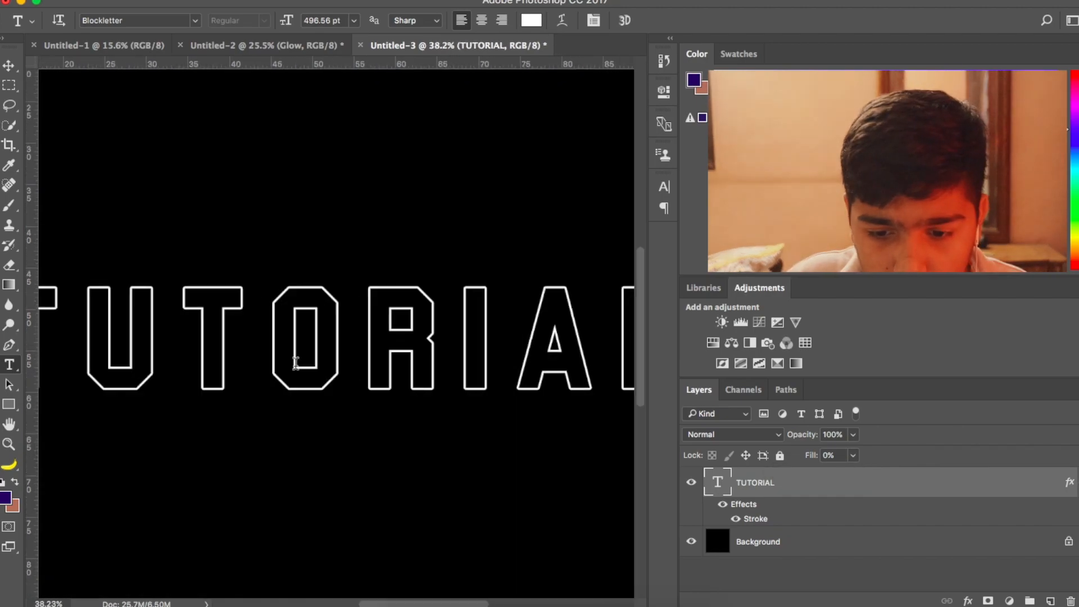
pyautogui.scroll(-4, 297, 404)
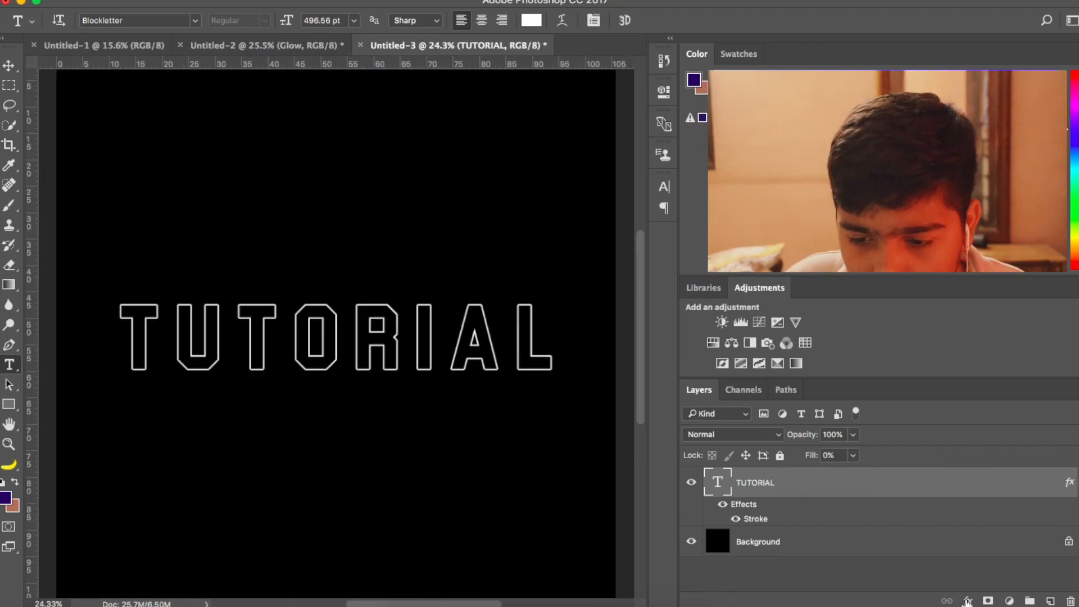
pyautogui.click(1050, 600)
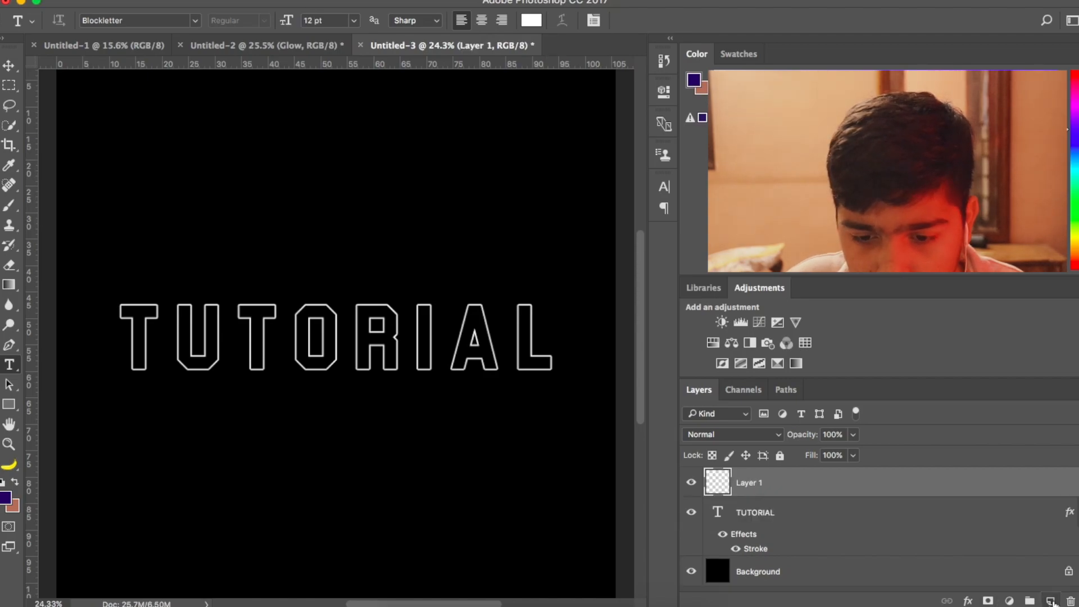
pyautogui.keyDown('shift'); pyautogui.click(762, 510); pyautogui.keyUp('shift')
pyautogui.rightClick(766, 512)
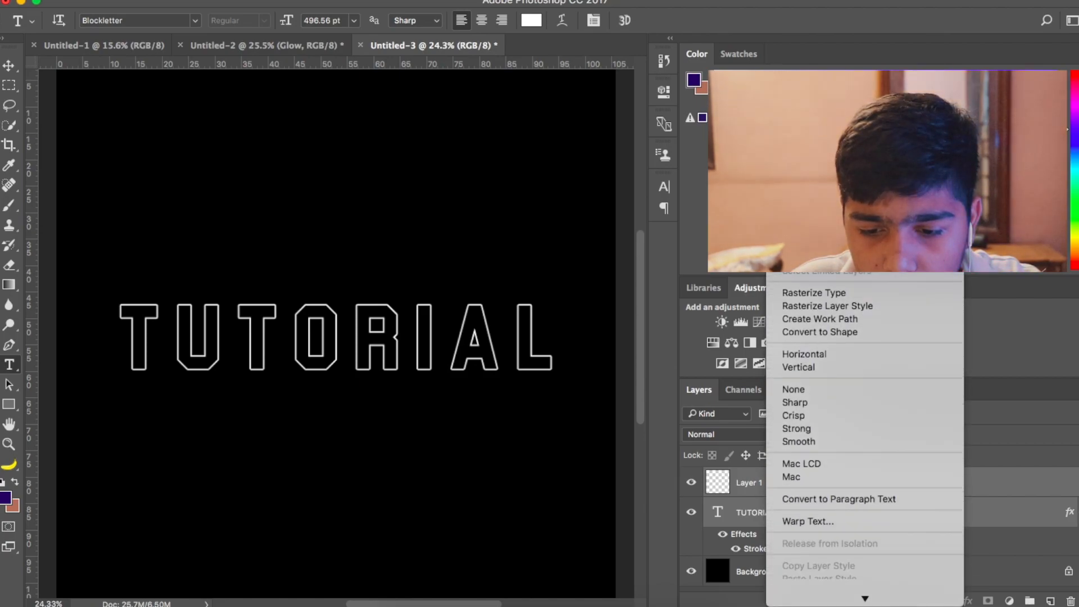
pyautogui.click(615, 556)
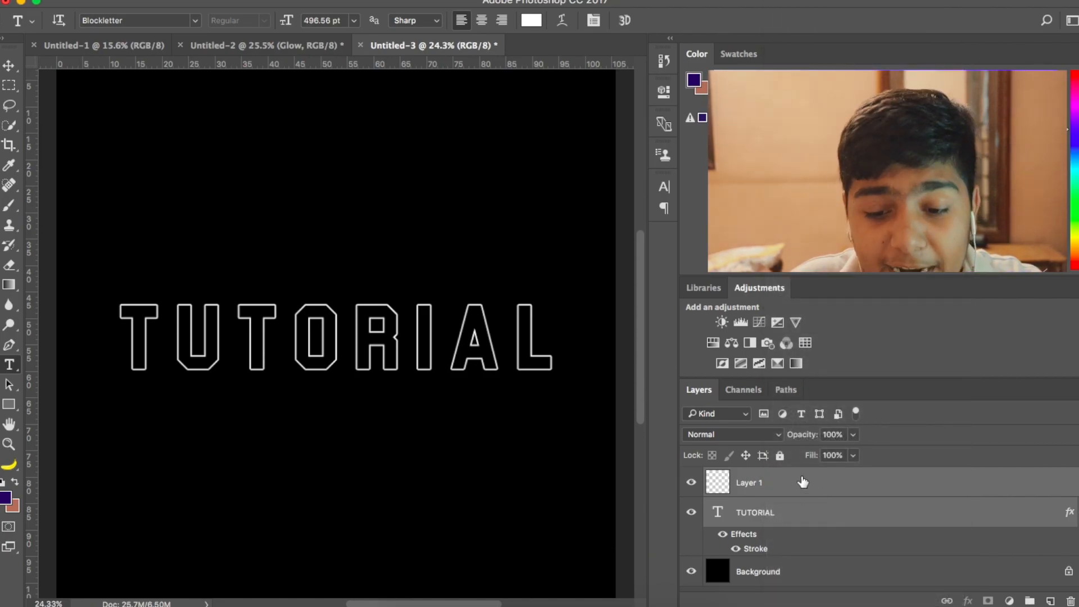
# - Merge the empty layer and the TUTORIAL text layer into one layer
pyautogui.rightClick(796, 482)
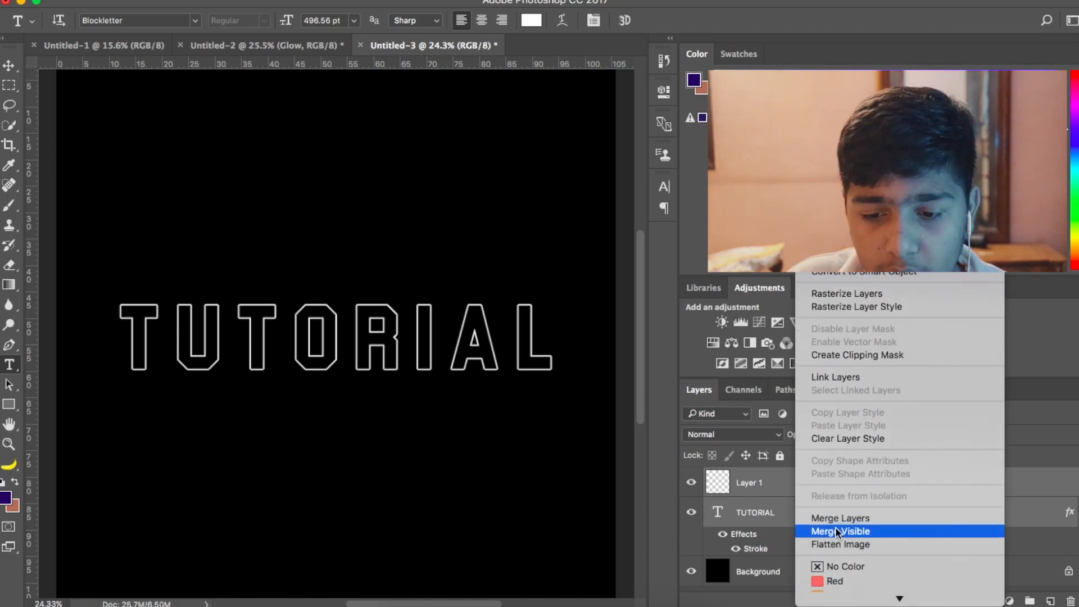
pyautogui.click(830, 520)
pyautogui.scroll(-3, 388, 443)
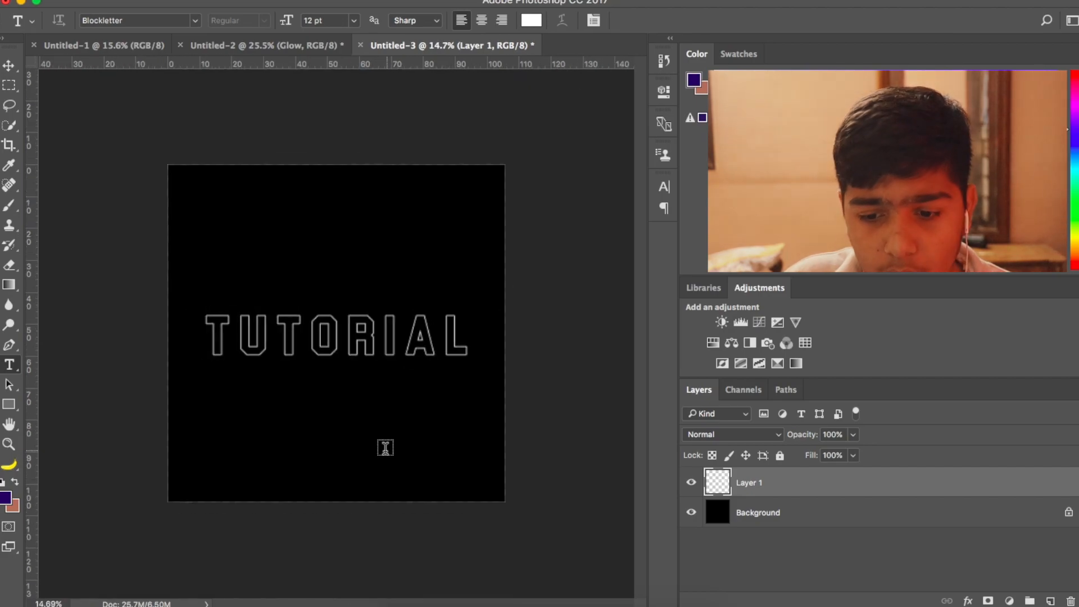
pyautogui.scroll(2, 384, 445)
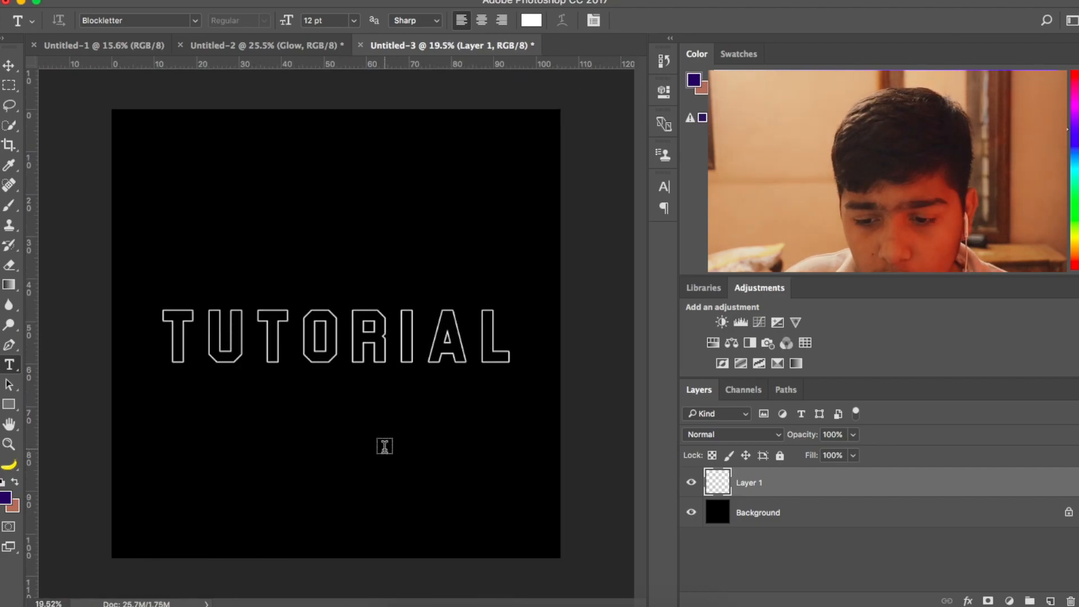
# - Add a layer mask to the merged TUTORIAL layer and choose the Brush tool for painting on it
pyautogui.click(989, 600)
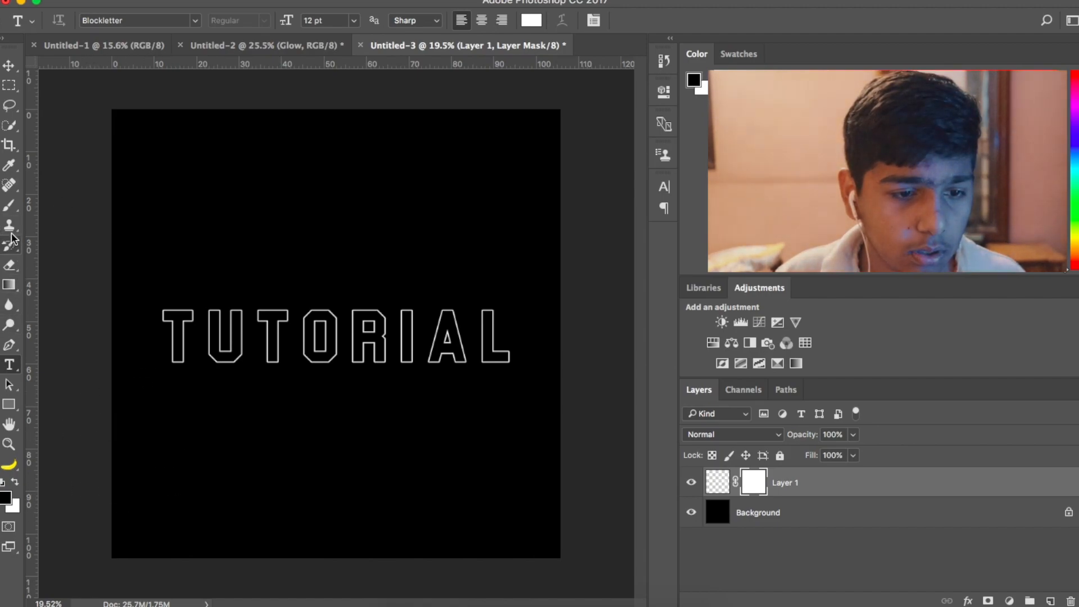
pyautogui.click(9, 205)
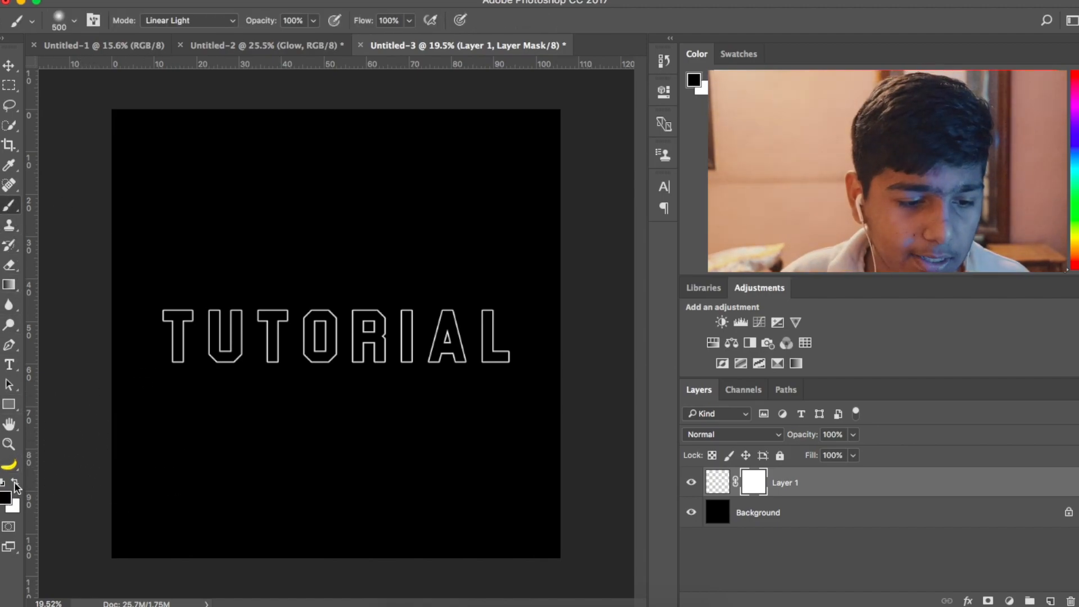
# - Hide the TUTORIAL outline by painting black across the layer mask, and restore it by painting over the mask in white
pyautogui.moveTo(173, 320)
pyautogui.mouseDown()
pyautogui.moveTo(202, 344)
pyautogui.moveTo(199, 325)
pyautogui.moveTo(260, 356)
pyautogui.moveTo(357, 367)
pyautogui.moveTo(261, 315)
pyautogui.moveTo(320, 301)
pyautogui.moveTo(451, 333)
pyautogui.moveTo(454, 348)
pyautogui.moveTo(443, 309)
pyautogui.moveTo(479, 320)
pyautogui.mouseUp()
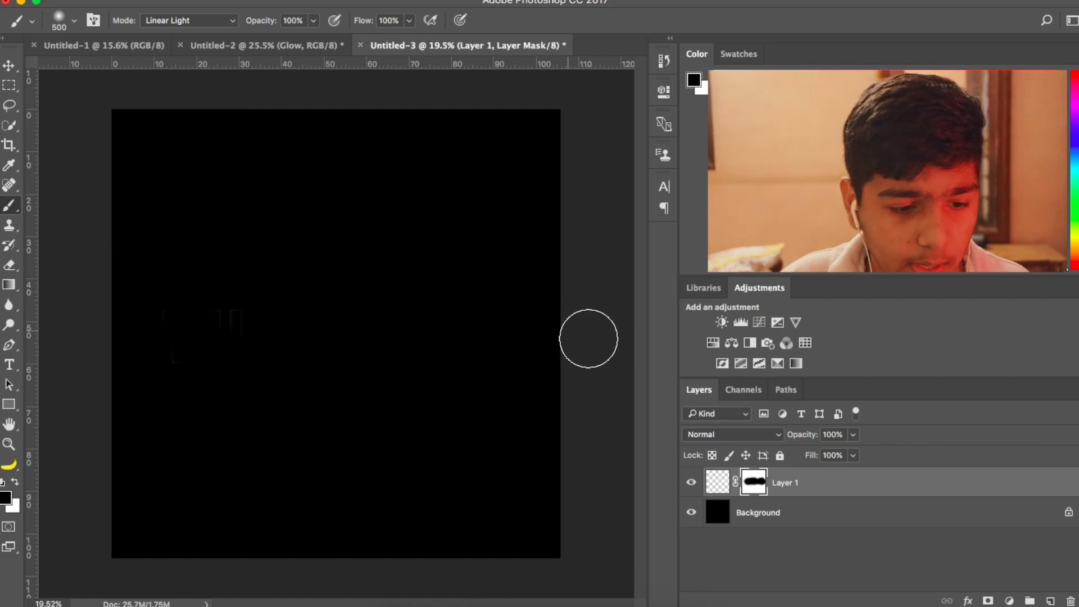
pyautogui.click(15, 481)
pyautogui.moveTo(303, 300)
pyautogui.mouseDown()
pyautogui.moveTo(334, 309)
pyautogui.moveTo(294, 357)
pyautogui.moveTo(349, 298)
pyautogui.moveTo(545, 297)
pyautogui.moveTo(658, 313)
pyautogui.mouseUp()
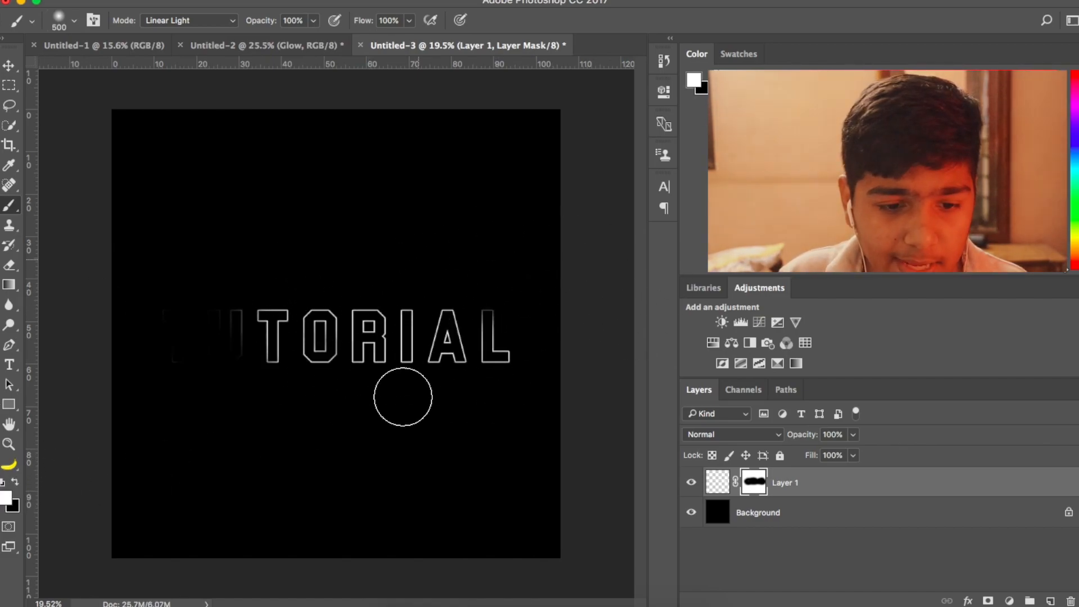
pyautogui.moveTo(361, 254)
pyautogui.mouseDown()
pyautogui.moveTo(279, 393)
pyautogui.moveTo(162, 390)
pyautogui.moveTo(160, 319)
pyautogui.moveTo(142, 383)
pyautogui.mouseUp()
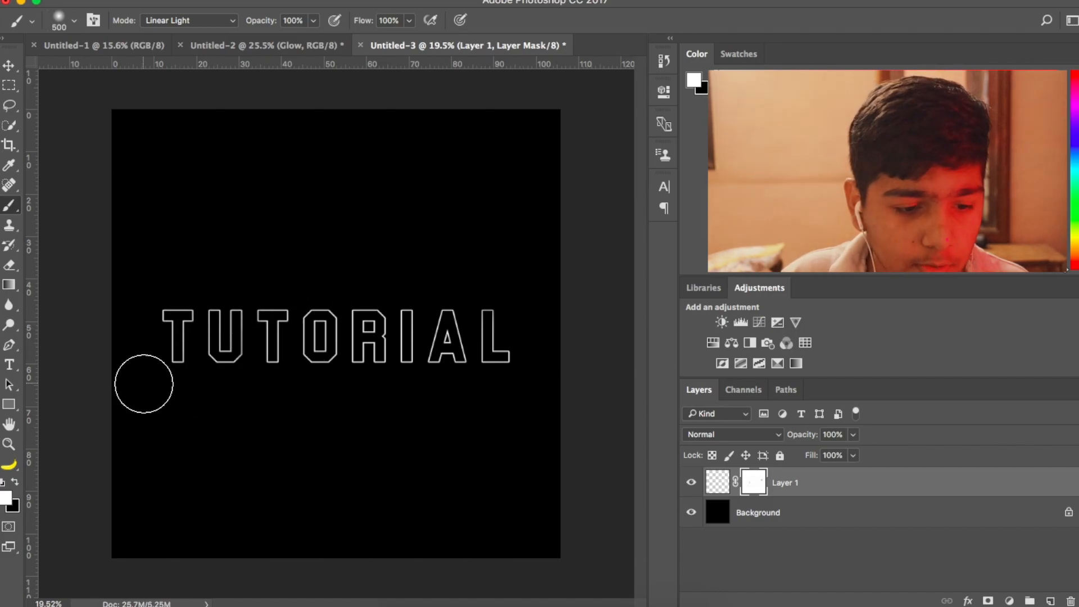
pyautogui.click(15, 481)
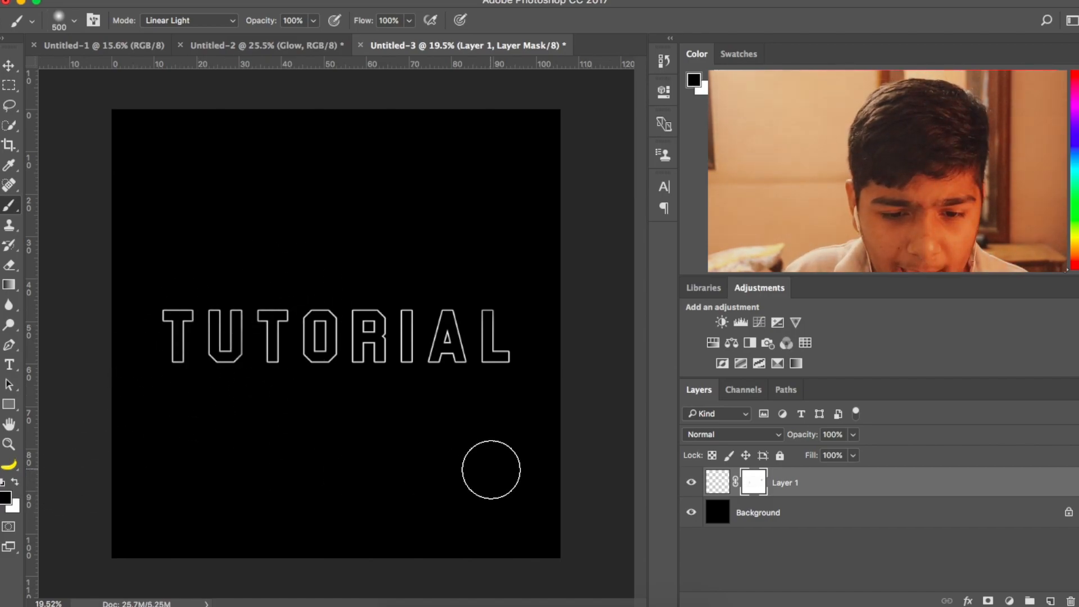
# - Paint black on the layer mask to fade the outer edges of the final L and the first T
pyautogui.hotkey('ctrl', '+')
pyautogui.hscroll(4, 491, 469)
pyautogui.scroll(2, 494, 459)
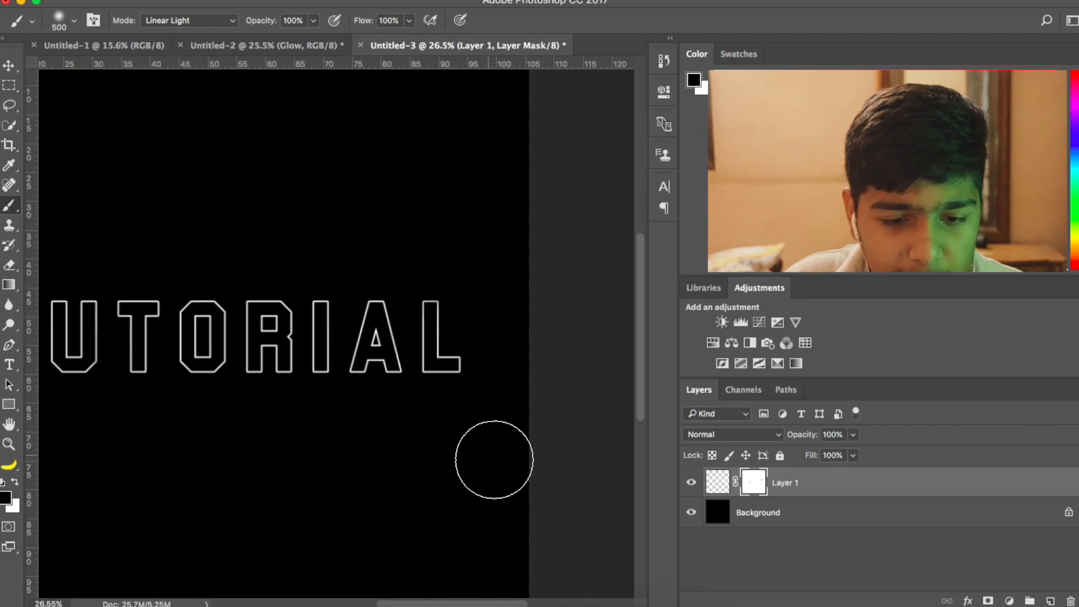
pyautogui.scroll(5, 493, 459)
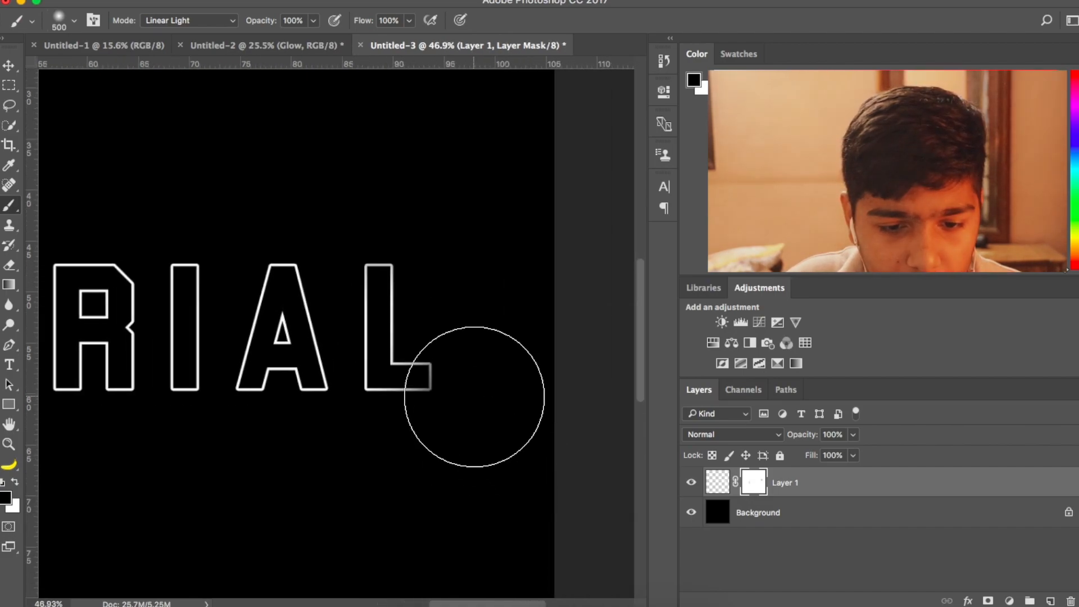
pyautogui.click(409, 201)
pyautogui.hscroll(-10, 409, 201)
pyautogui.moveTo(188, 277)
pyautogui.mouseDown()
pyautogui.moveTo(185, 394)
pyautogui.moveTo(210, 482)
pyautogui.mouseUp()
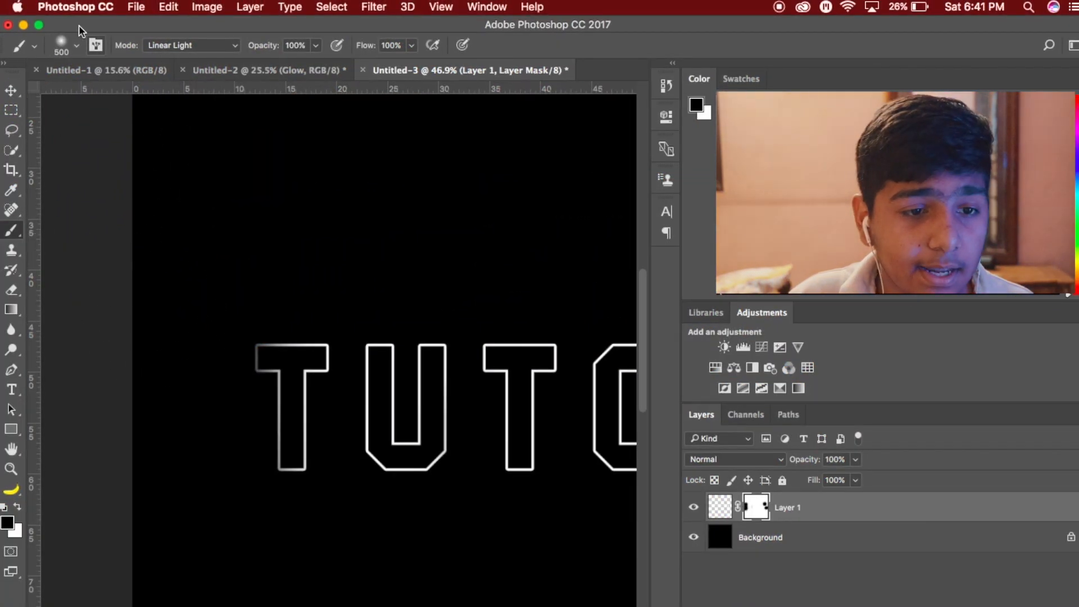
# - Fade the upper edges of the TUTORIAL letters by painting black on the mask with the 500 px, 0% hardness brush
pyautogui.click(76, 18)
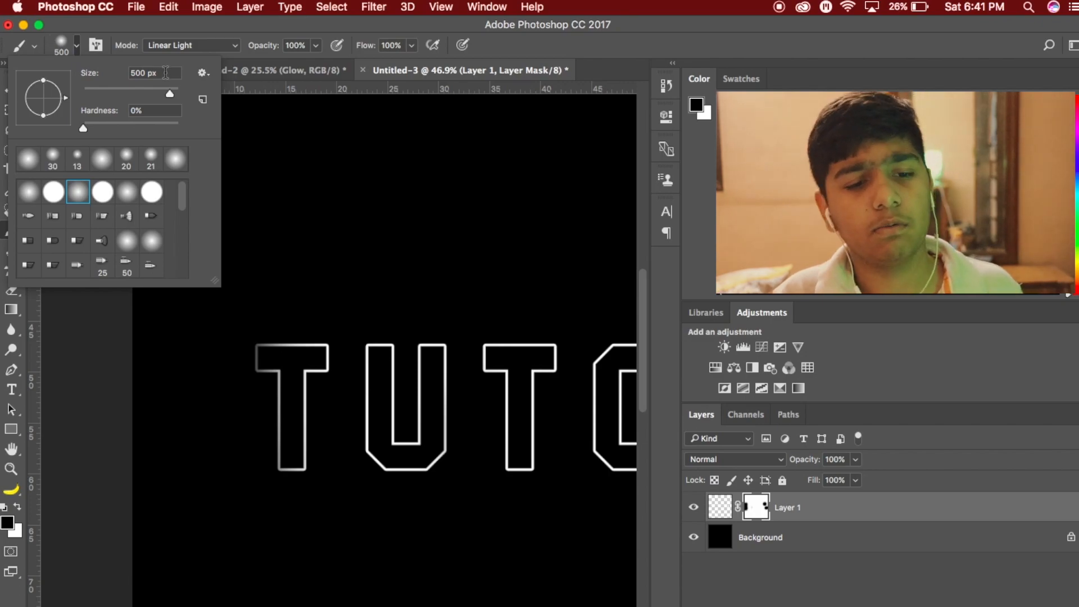
pyautogui.click(77, 44)
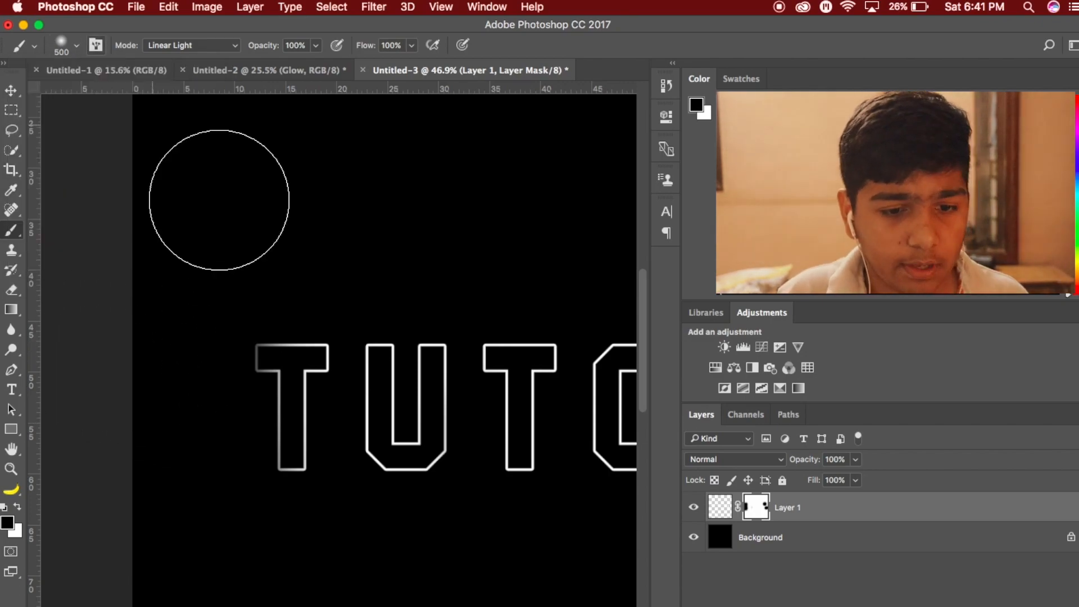
pyautogui.scroll(-3, 306, 329)
pyautogui.hscroll(2, 307, 337)
pyautogui.moveTo(216, 364); pyautogui.dragTo(215, 448)
pyautogui.press('super+z')
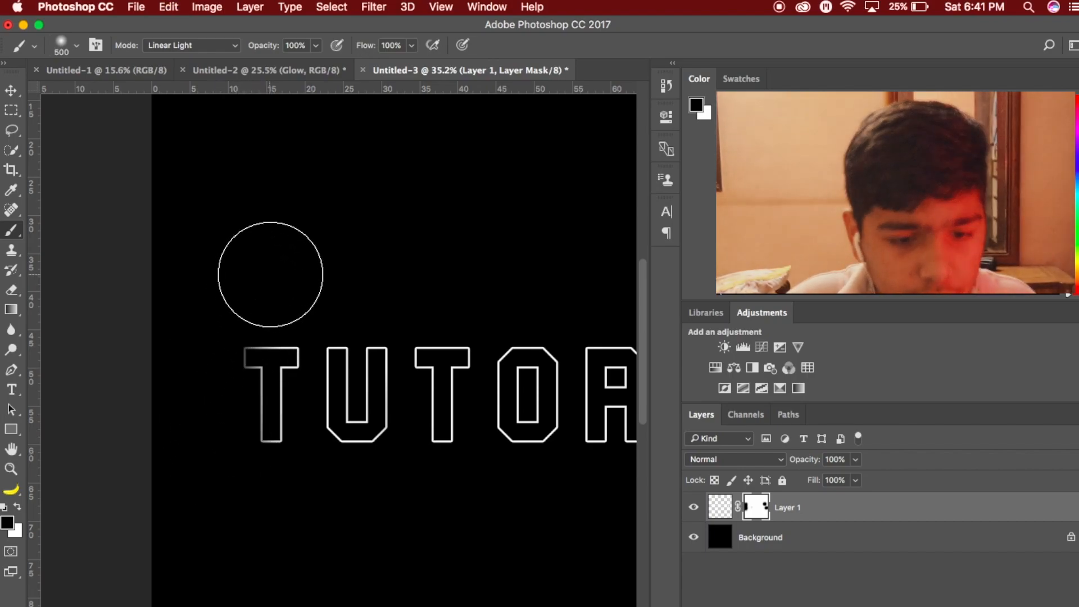
pyautogui.hscroll(3, 376, 301)
pyautogui.hscroll(5, 381, 305)
pyautogui.moveTo(314, 330)
pyautogui.mouseDown()
pyautogui.moveTo(352, 306)
pyautogui.moveTo(337, 320)
pyautogui.mouseUp()
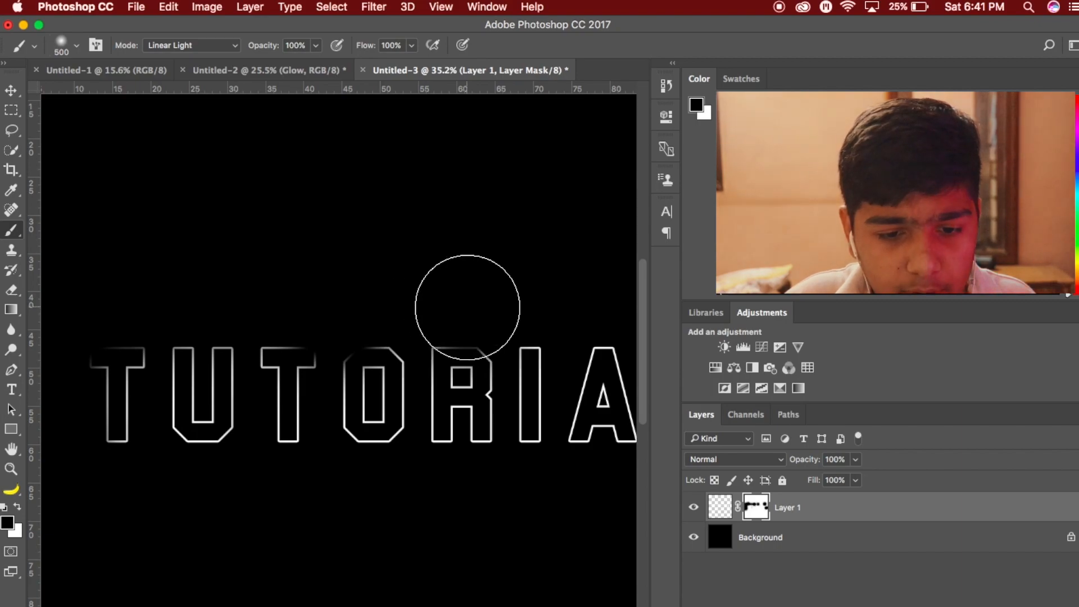
pyautogui.hscroll(7, 465, 294)
pyautogui.moveTo(450, 294); pyautogui.dragTo(407, 294)
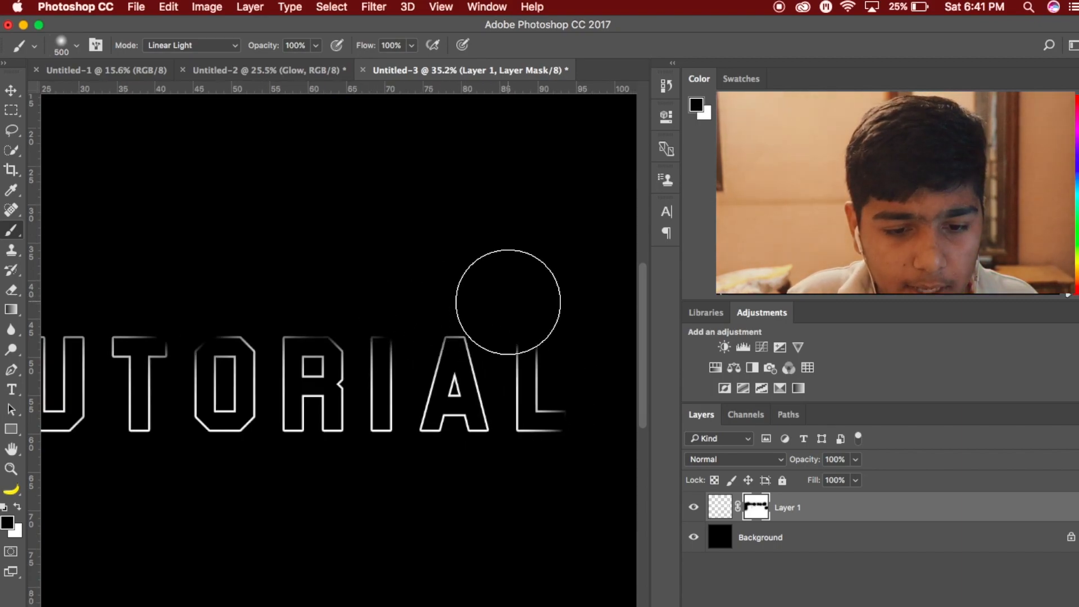
# - Fade the lower ends of the first T and the final L by painting black on the layer mask
pyautogui.scroll(-3, 508, 302)
pyautogui.click(88, 432)
pyautogui.click(470, 434)
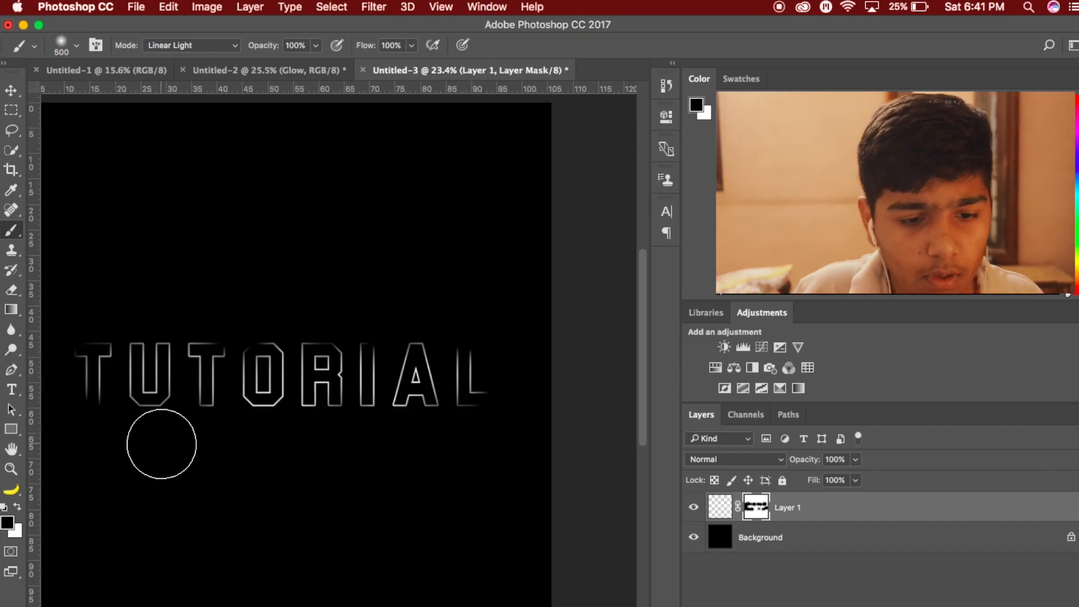
pyautogui.scroll(-4, 162, 444)
pyautogui.scroll(3, 162, 444)
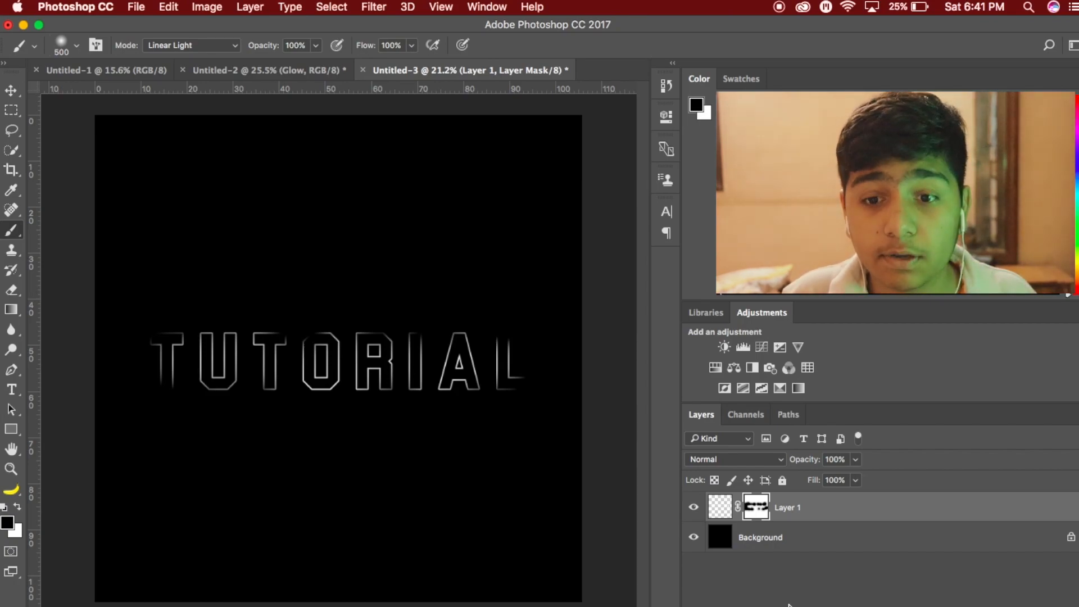
# - Duplicate the masked TUTORIAL layer and apply a Gaussian Blur with a 10 px radius to the copy
pyautogui.press('super+j')
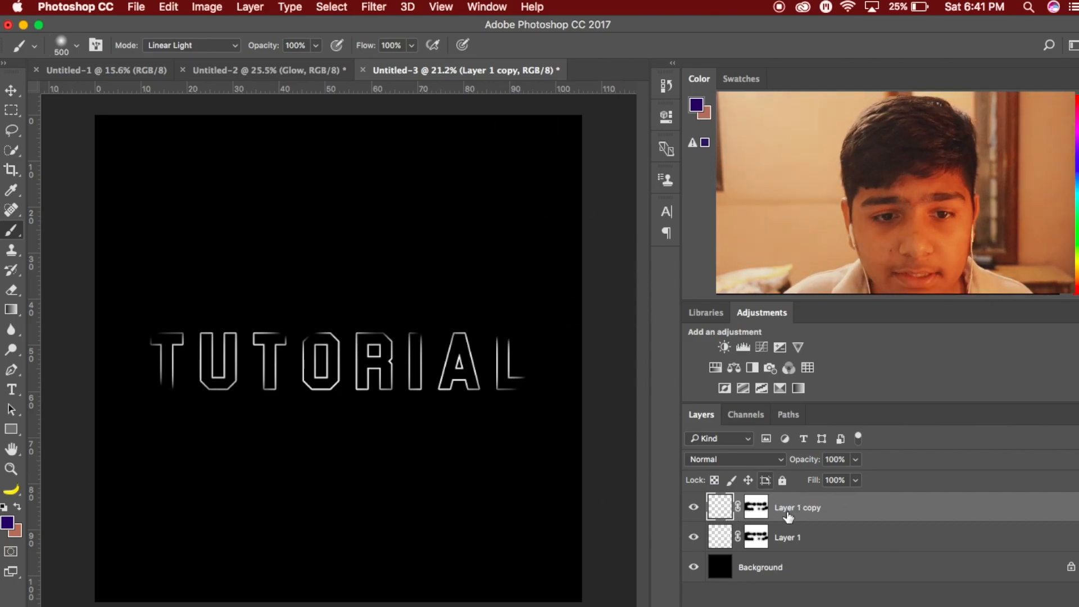
pyautogui.click(366, 7)
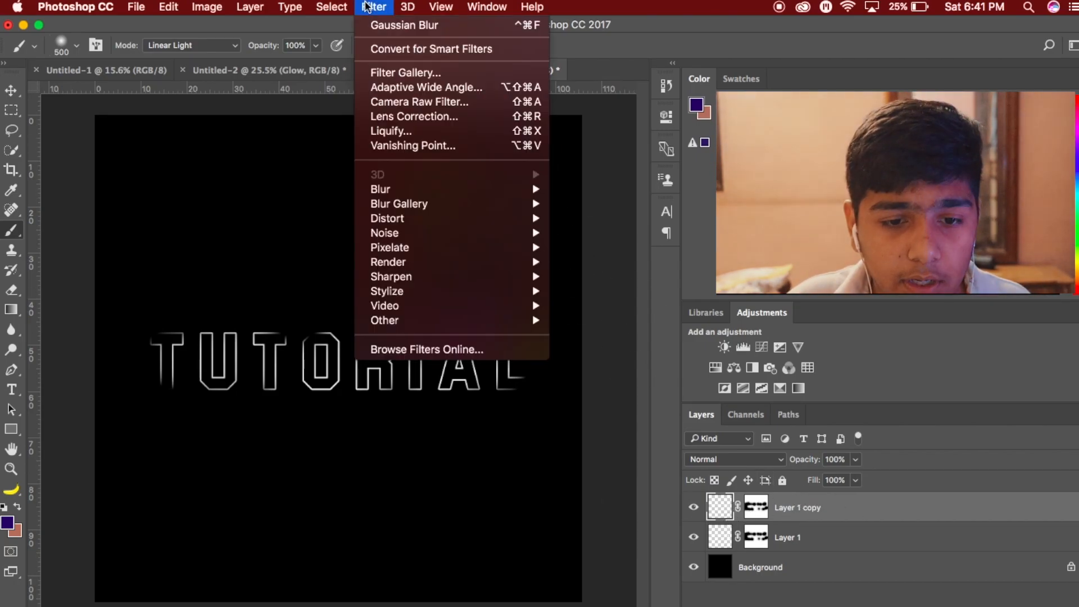
pyautogui.moveTo(409, 190)
pyautogui.click(628, 247)
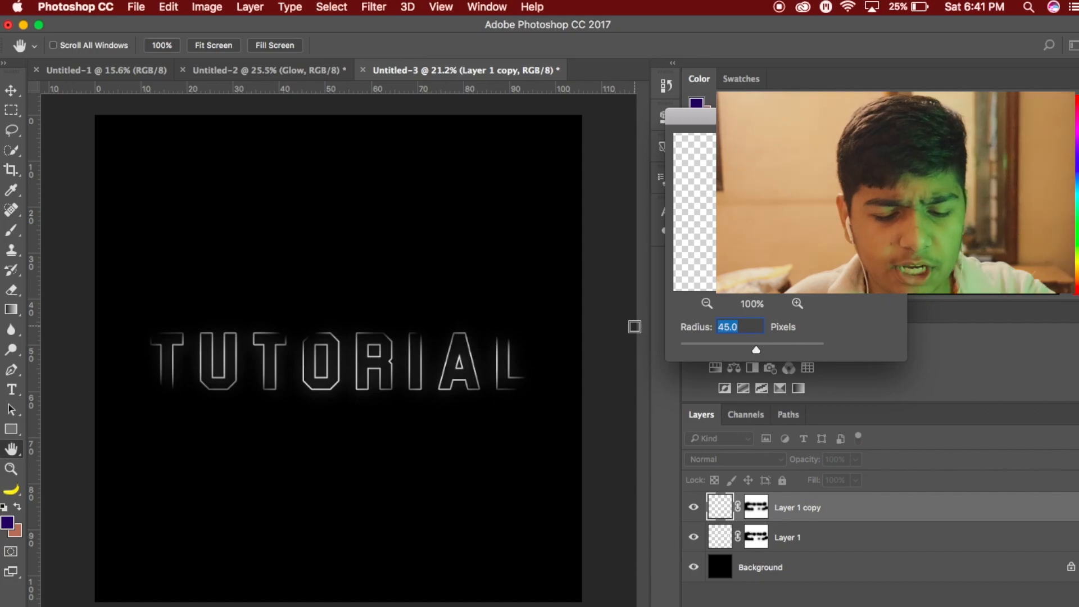
pyautogui.write('5')
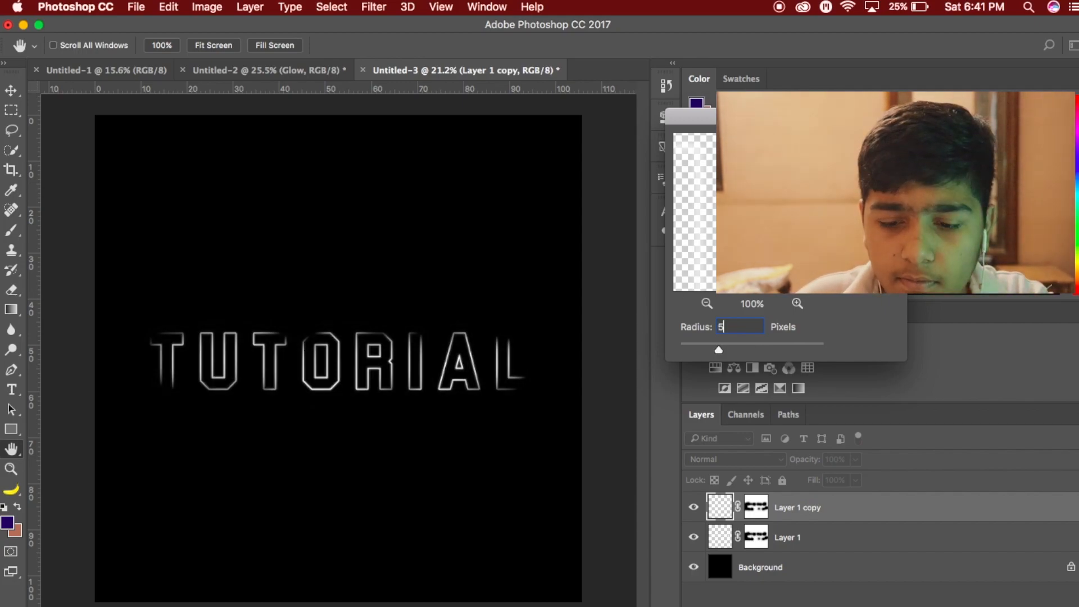
pyautogui.write('10')
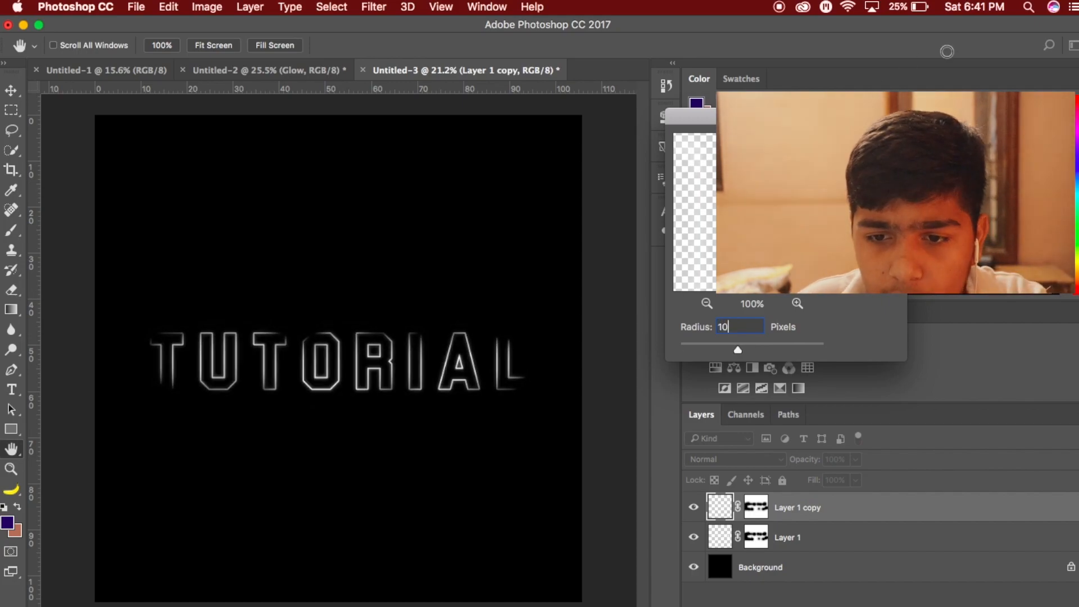
pyautogui.press('Return')
pyautogui.press('b')
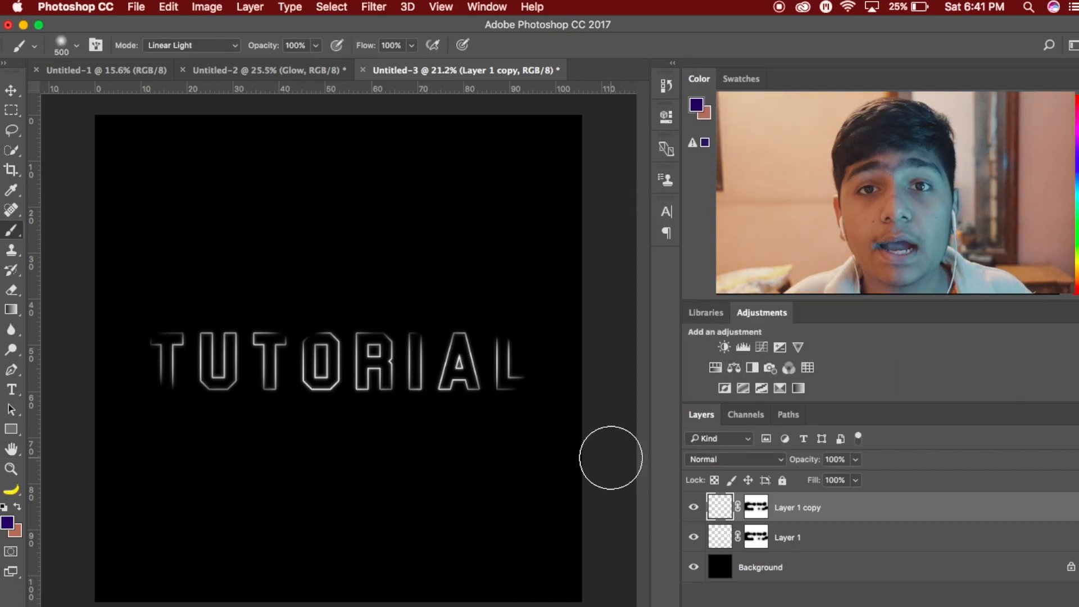
# - Duplicate the 10 px blurred layer and apply a Gaussian Blur with a 25 px radius to the new copy
pyautogui.press('super+j')
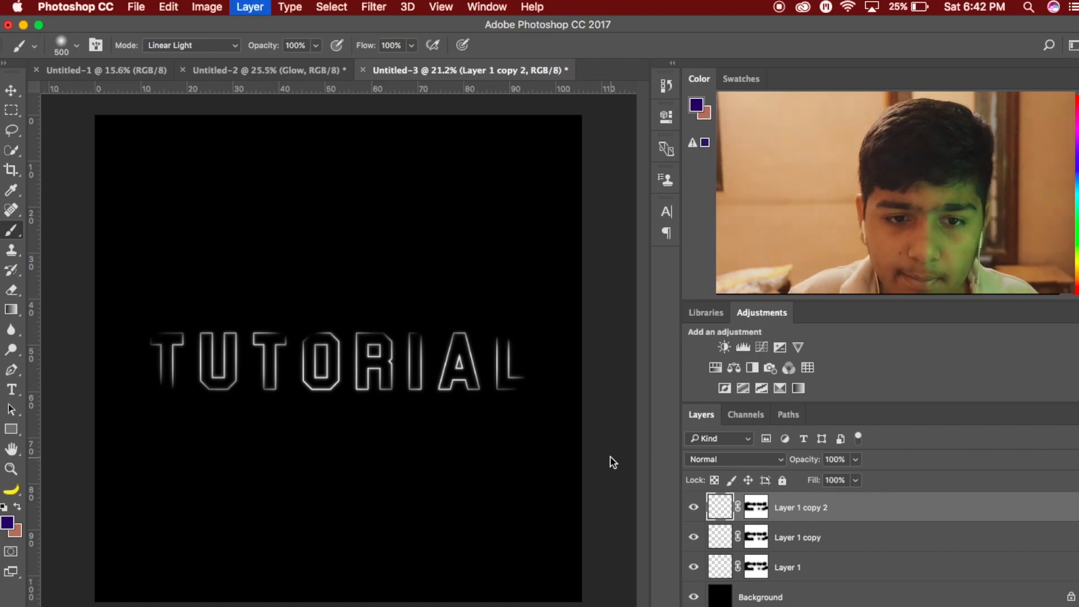
pyautogui.click(370, 5)
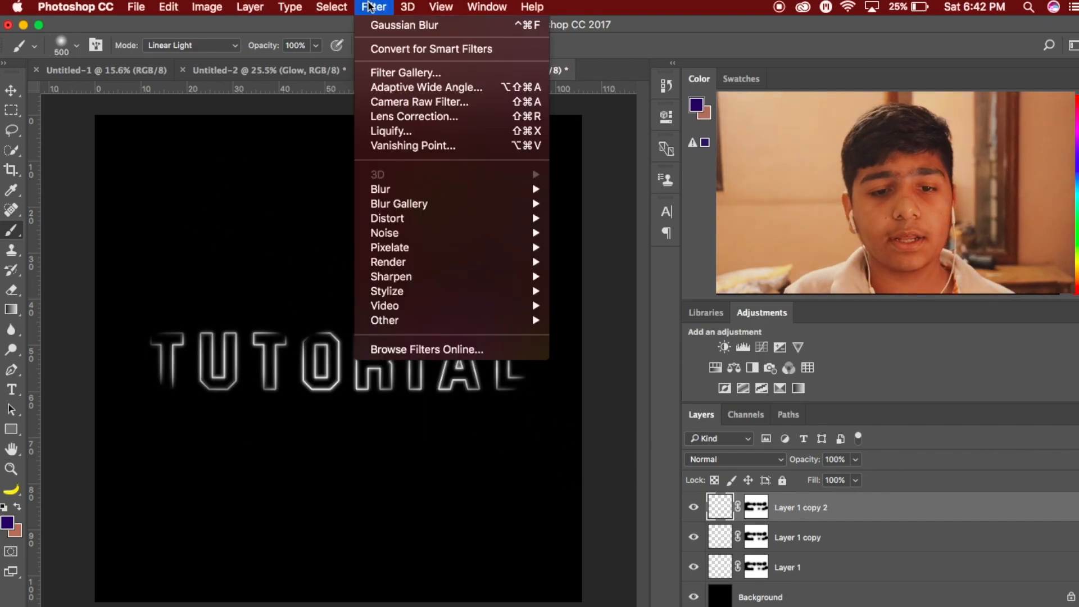
pyautogui.moveTo(396, 189)
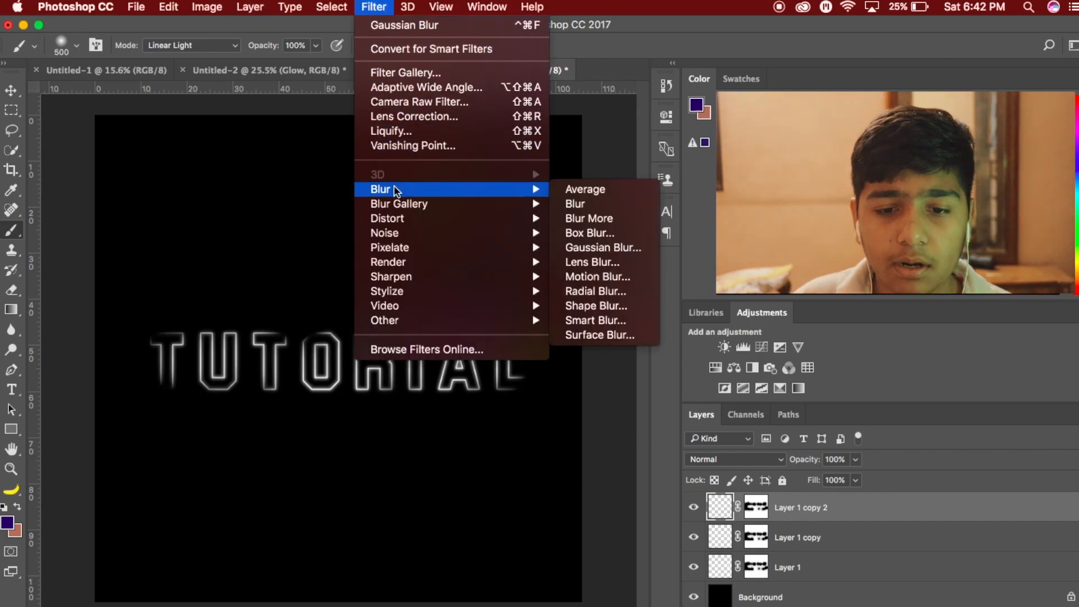
pyautogui.click(610, 246)
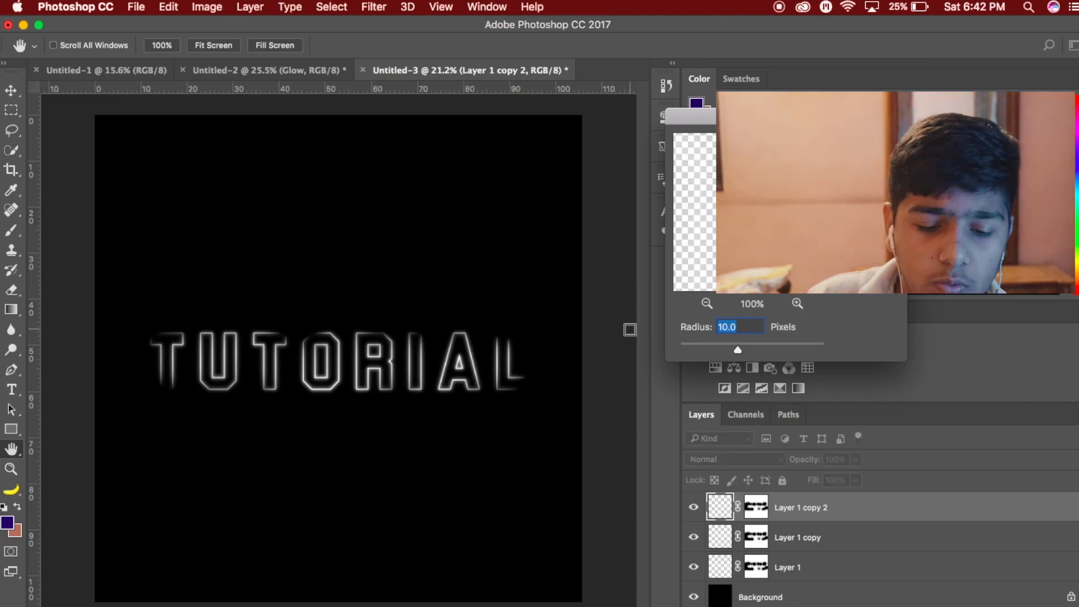
pyautogui.write('25')
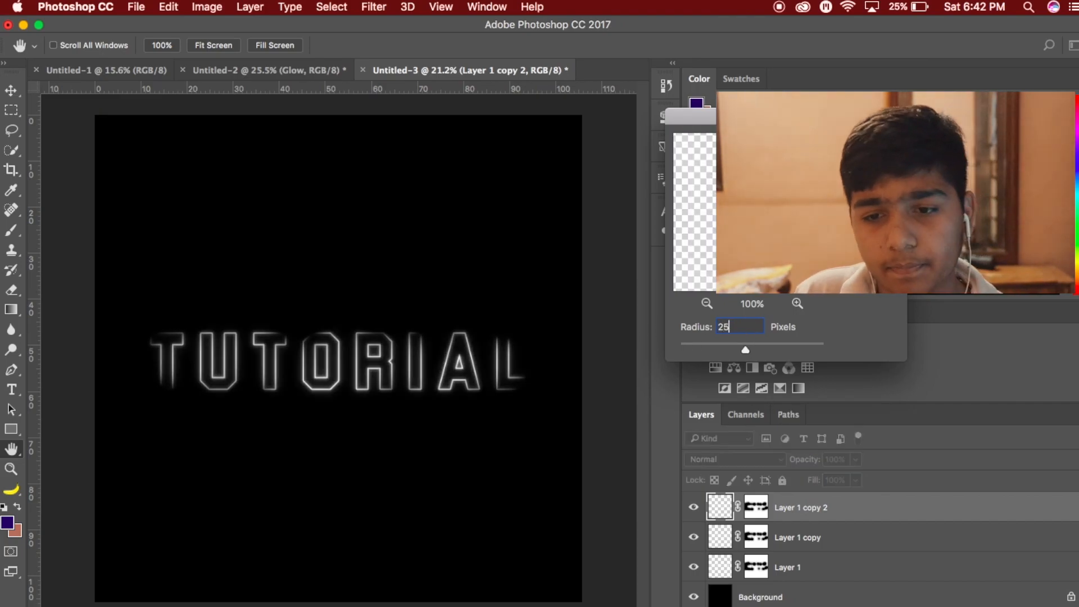
pyautogui.press('Return')
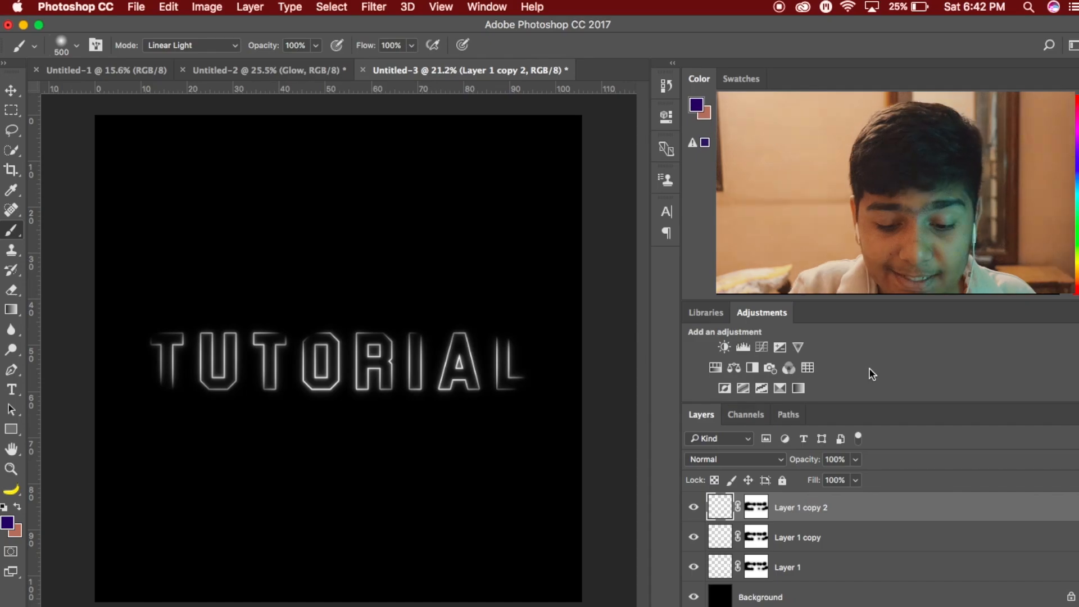
# - Duplicate the 25 px blurred layer and apply a Gaussian Blur with a 40 px radius to the new copy
pyautogui.press('super+j')
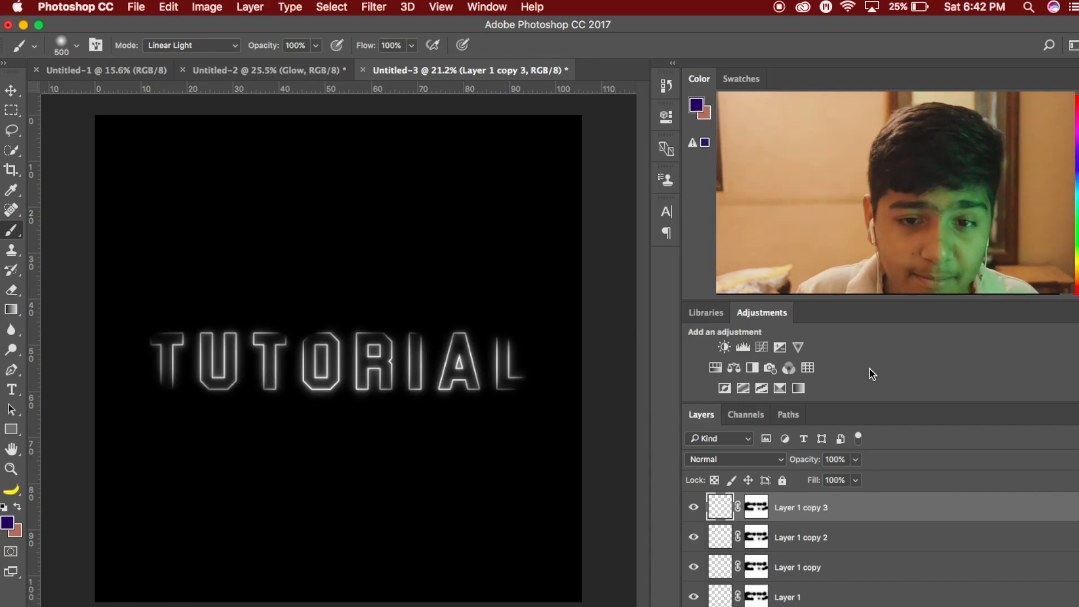
pyautogui.click(382, 4)
pyautogui.moveTo(409, 194)
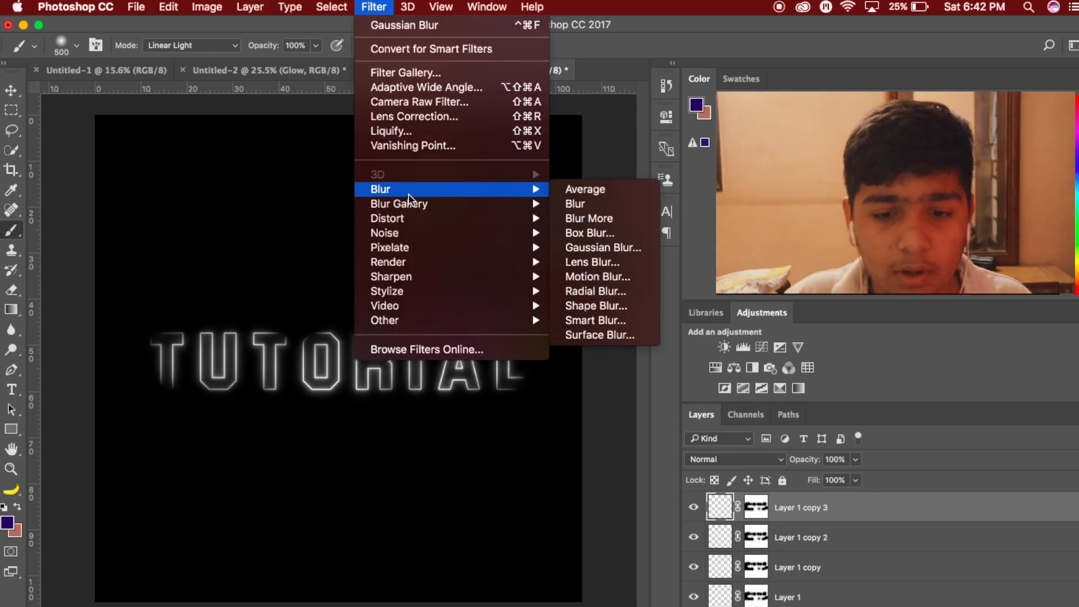
pyautogui.click(605, 245)
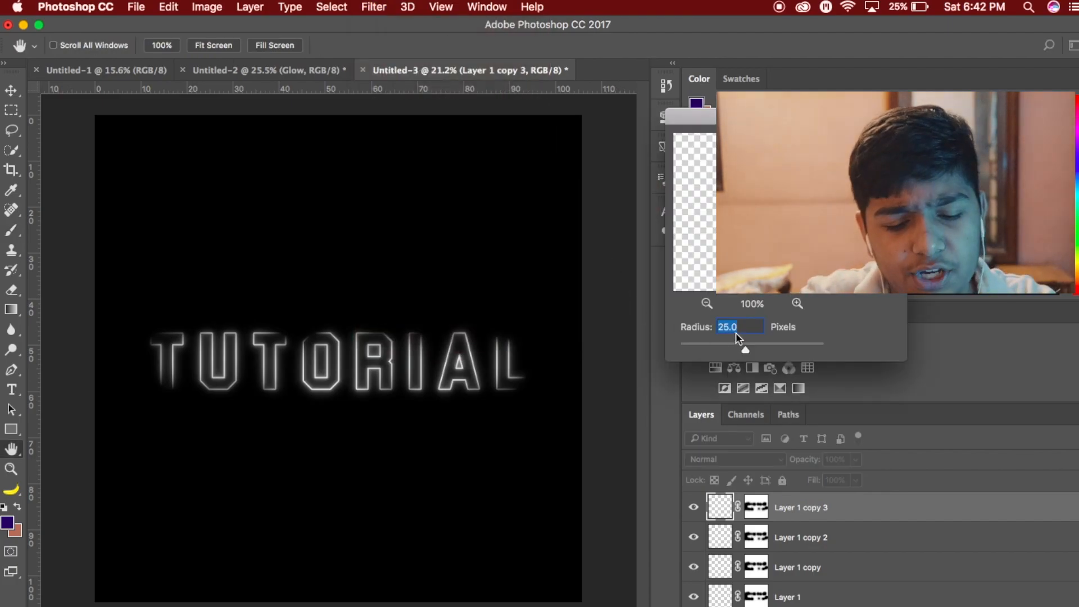
pyautogui.write('40')
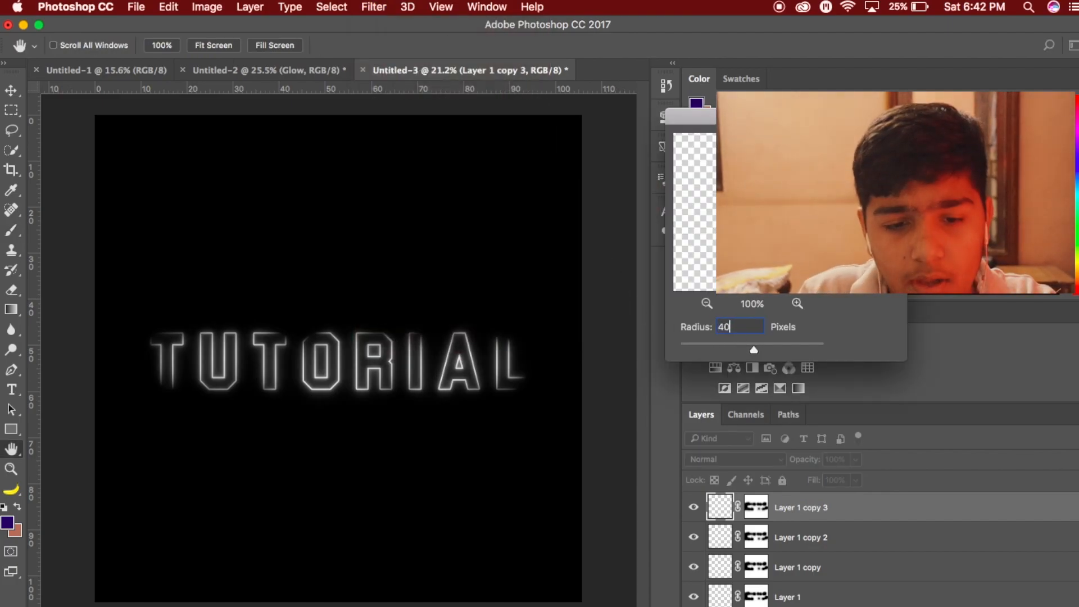
pyautogui.press('Return')
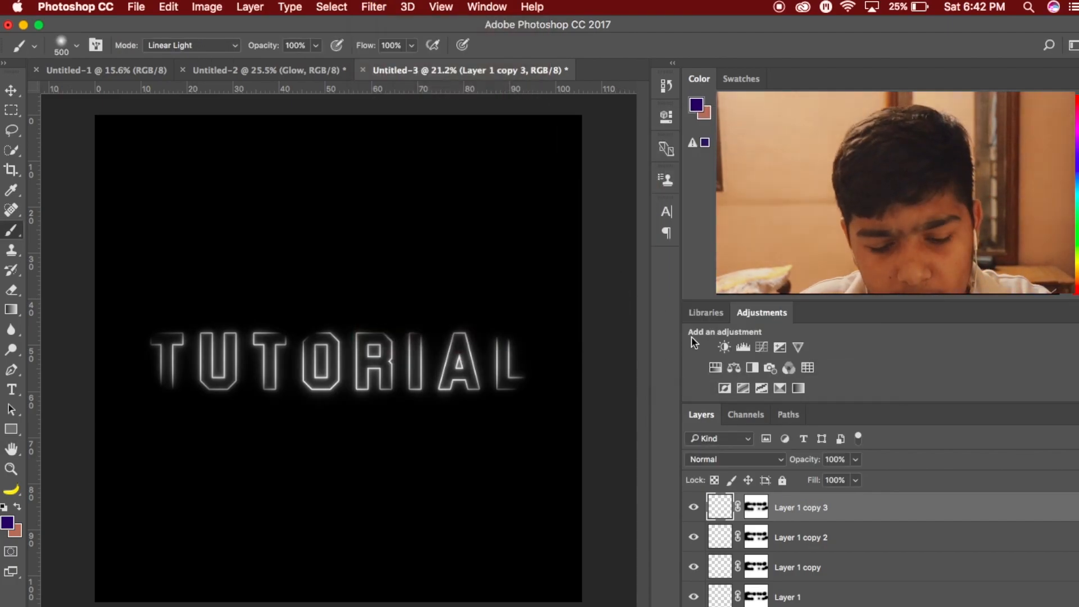
# - Duplicate the 40 px blurred layer and apply a Gaussian Blur with a changed radius to the new copy
pyautogui.press('super+j')
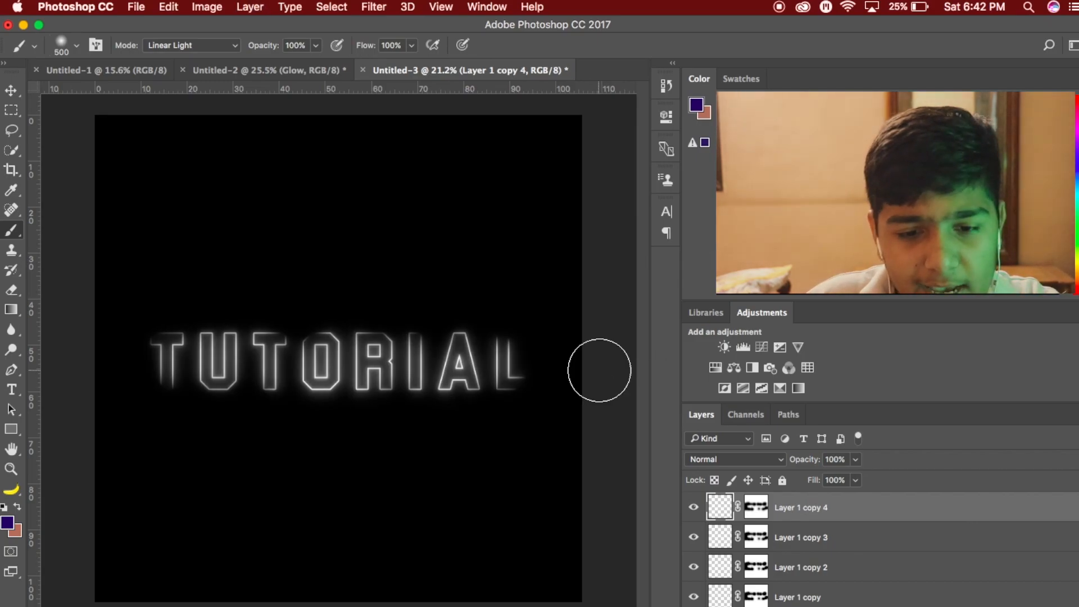
pyautogui.click(374, 7)
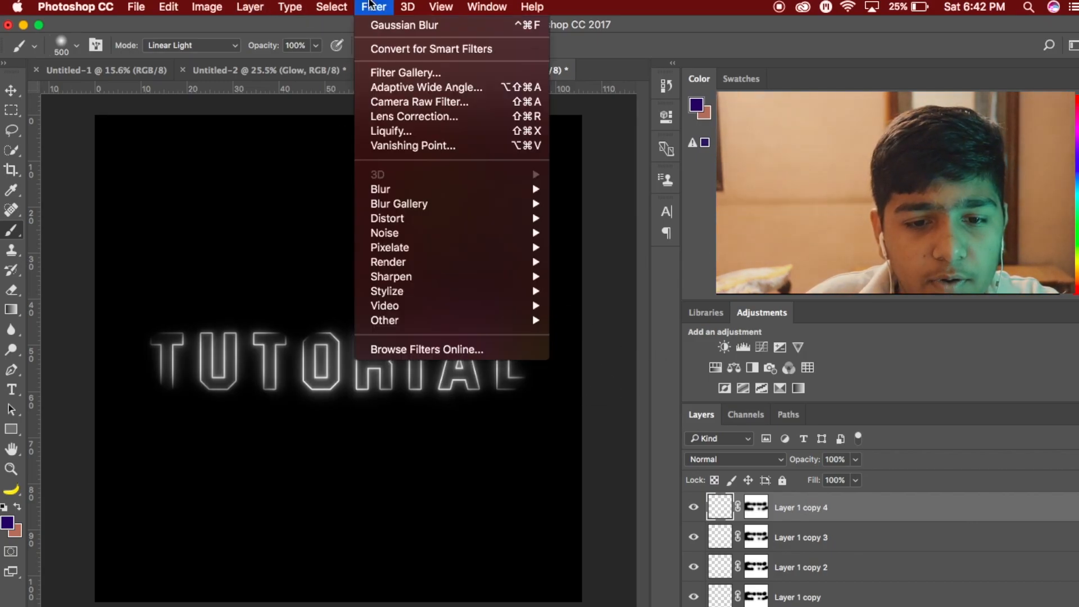
pyautogui.moveTo(405, 189)
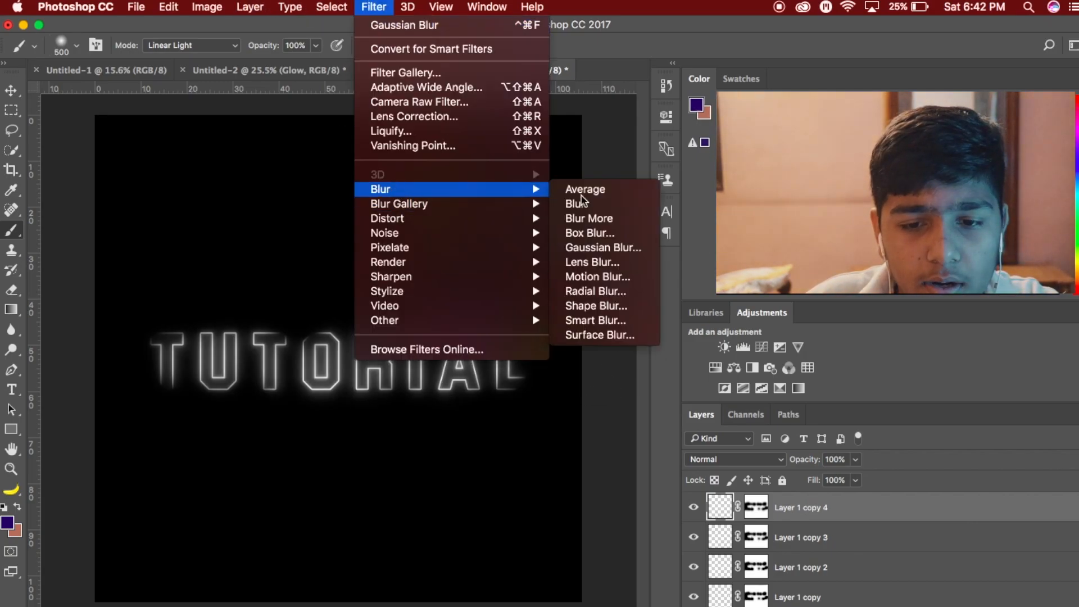
pyautogui.click(595, 247)
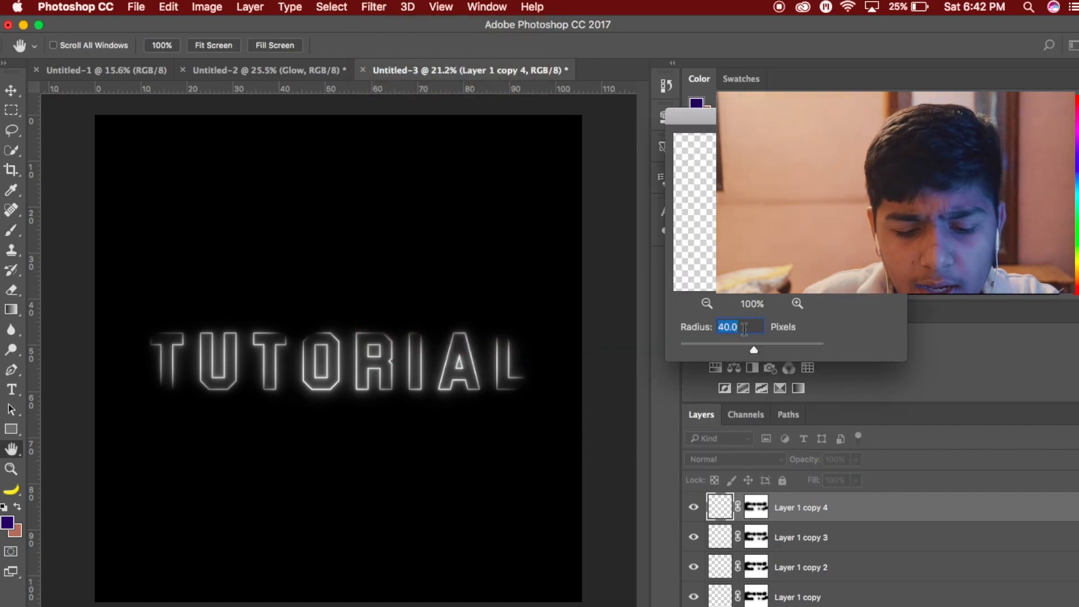
pyautogui.write('5')
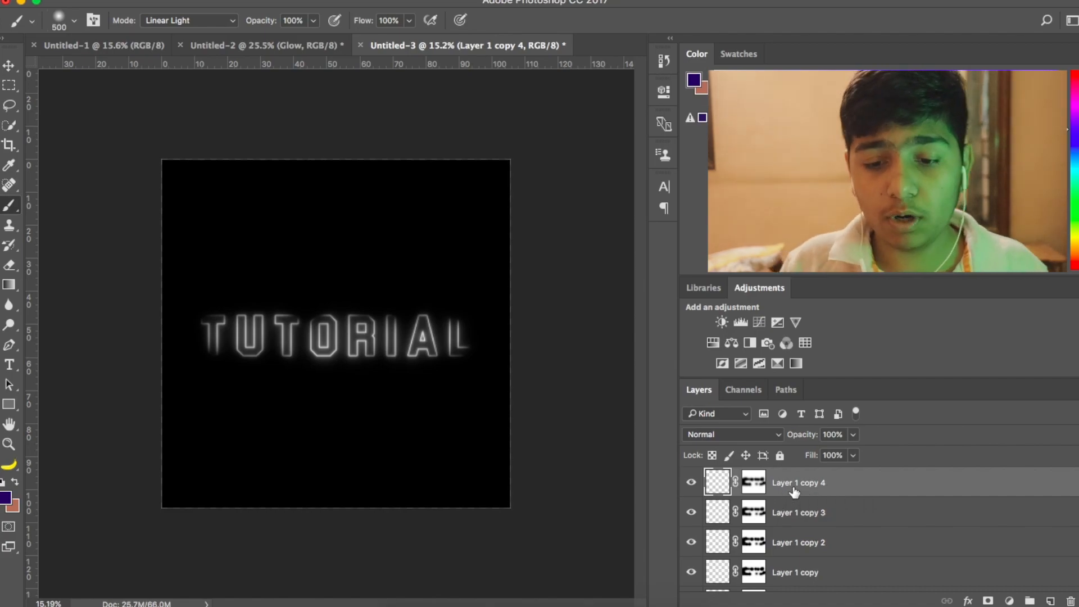
# - Select all the TUTORIAL layers from Layer 1 copy 4 down to Layer 1 and put them in a group
pyautogui.scroll(-2, 797, 489)
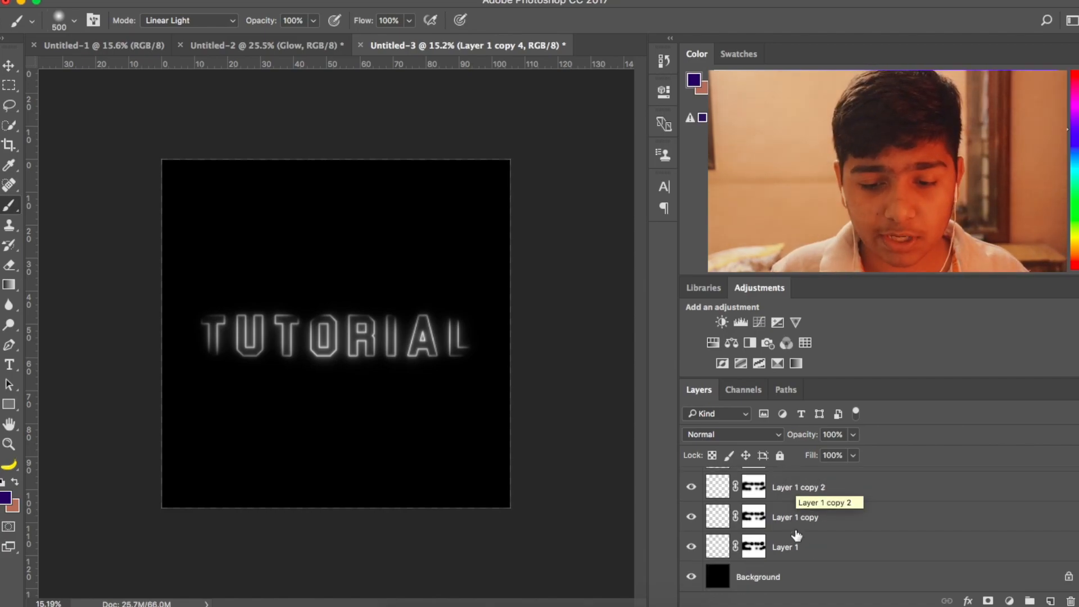
pyautogui.keyDown('shift'); pyautogui.click(796, 546); pyautogui.keyUp('shift')
pyautogui.scroll(2, 796, 547)
pyautogui.scroll(-2, 797, 547)
pyautogui.scroll(2, 797, 548)
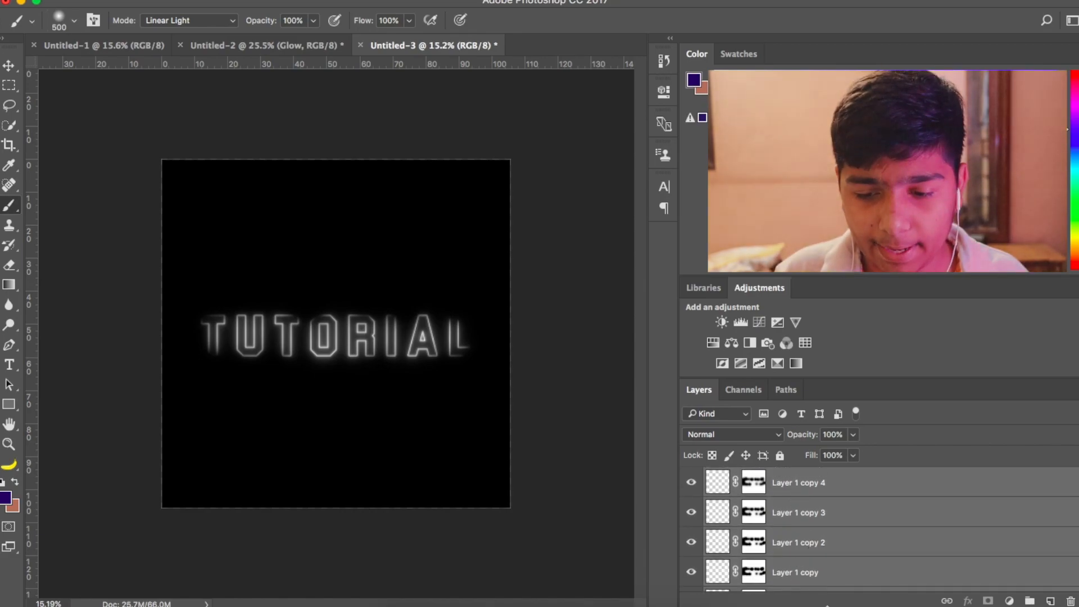
pyautogui.scroll(-2, 828, 549)
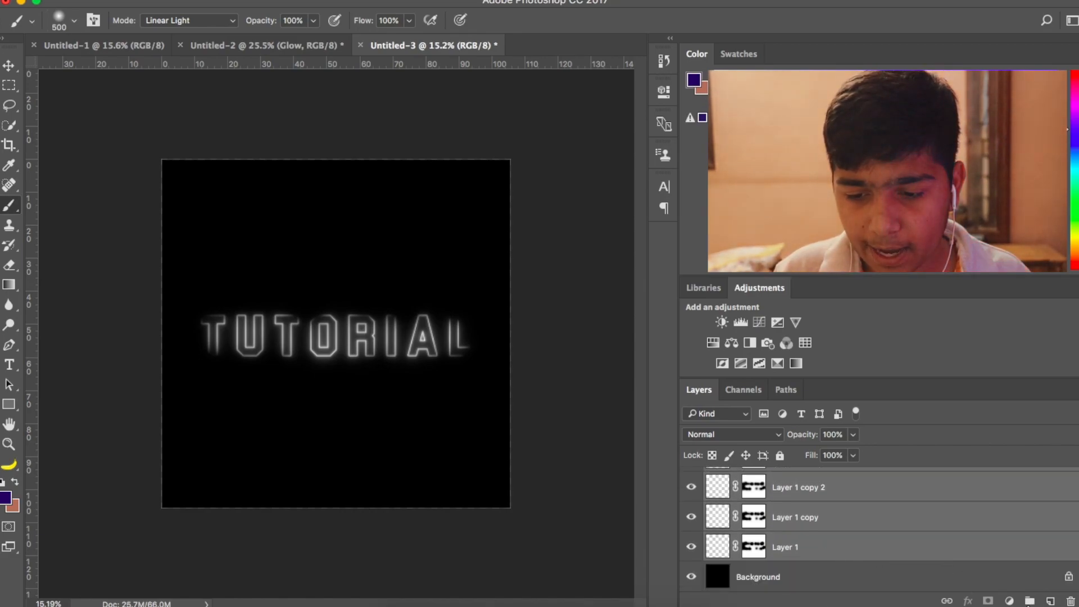
pyautogui.click(1030, 600)
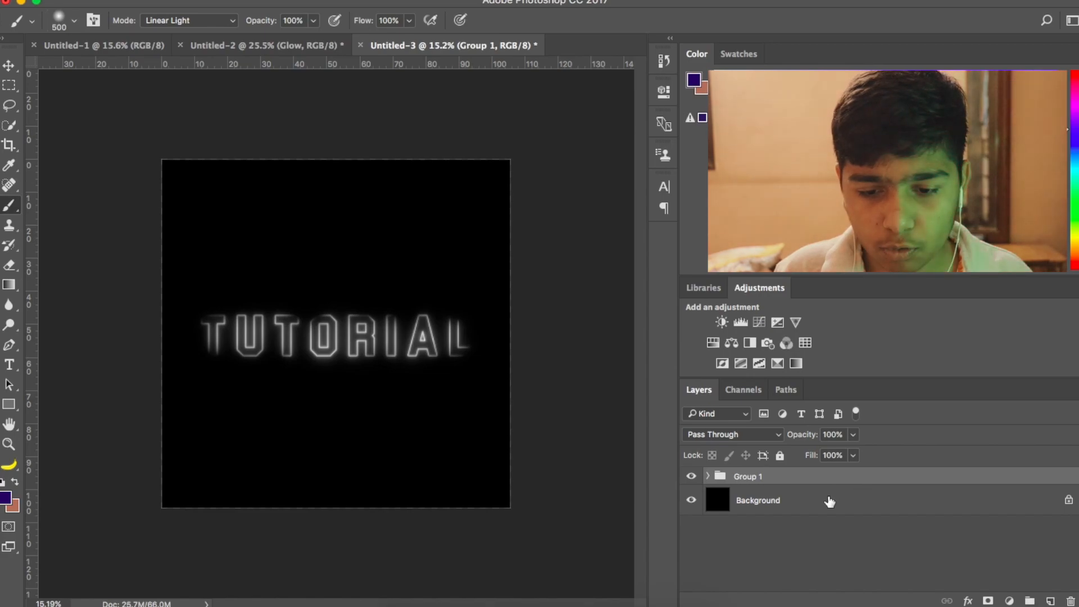
# - Rename the group of TUTORIAL layers as Text
pyautogui.press('Tab')
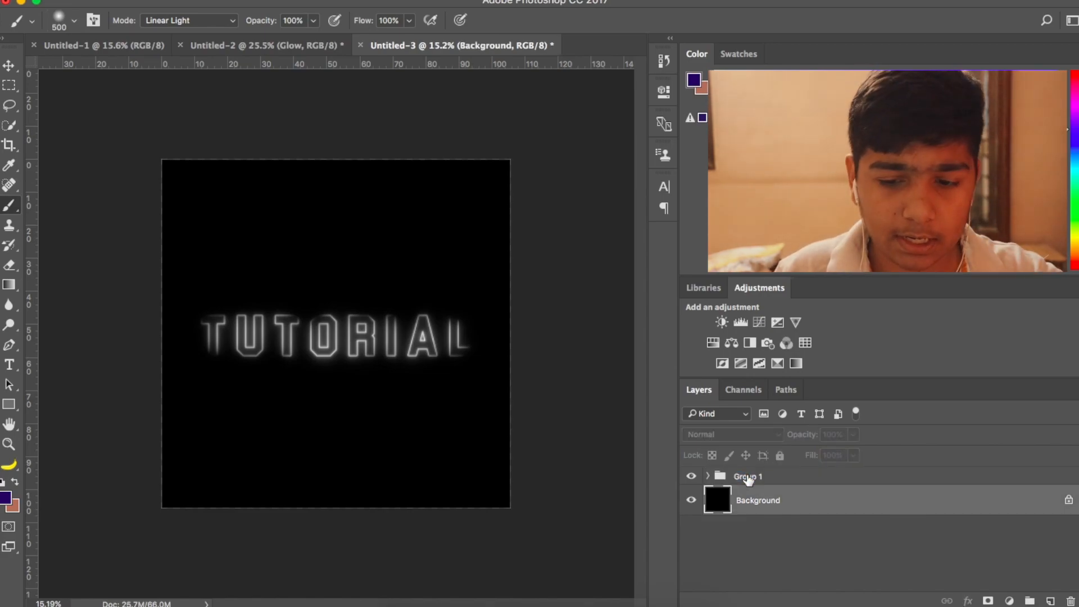
pyautogui.doubleClick(749, 477)
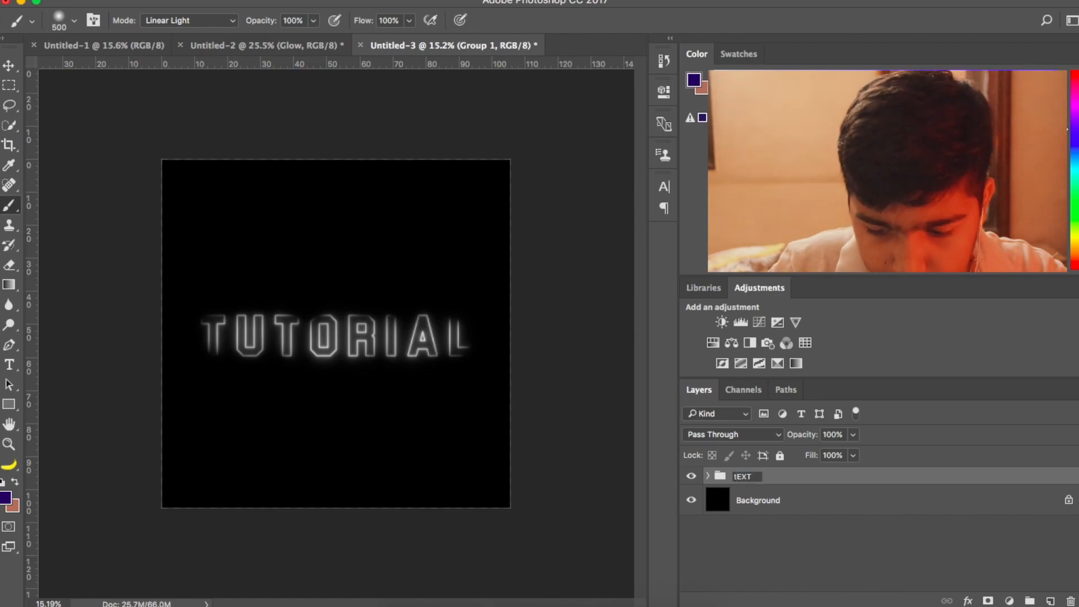
pyautogui.write('Text')
pyautogui.press('Return')
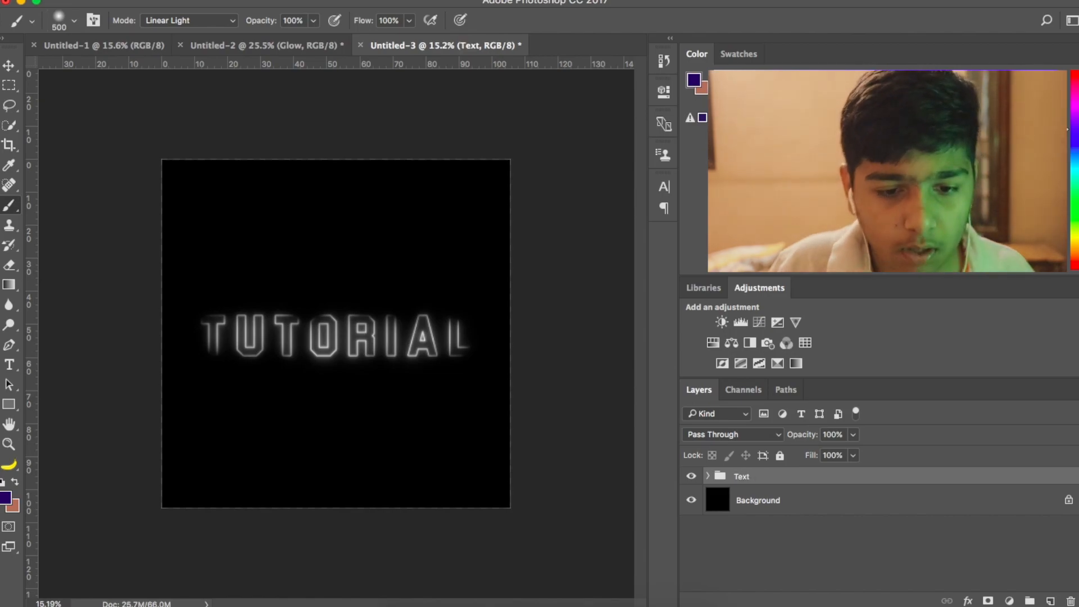
# - Add a Gradient fill layer above the Text group using the black-to-white preset
pyautogui.press('super+plus')
pyautogui.press('super+plus')
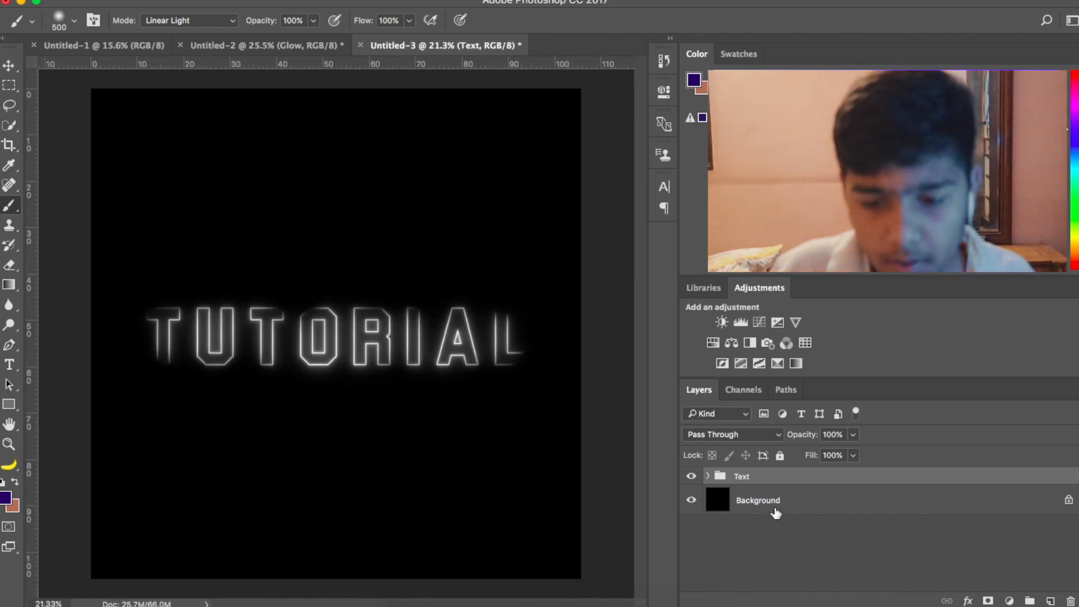
pyautogui.click(778, 500)
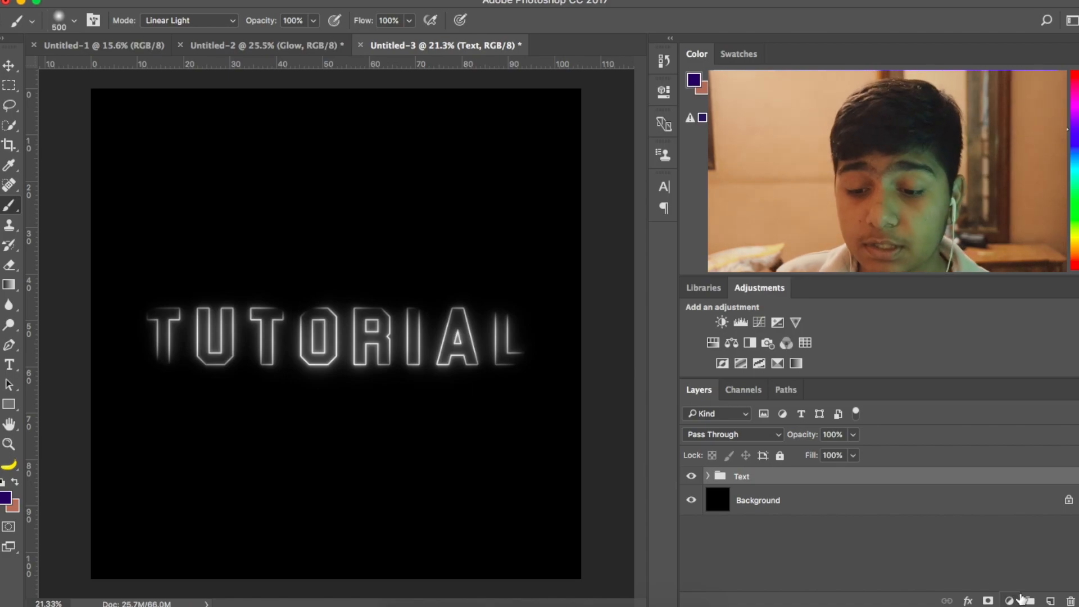
pyautogui.click(1049, 600)
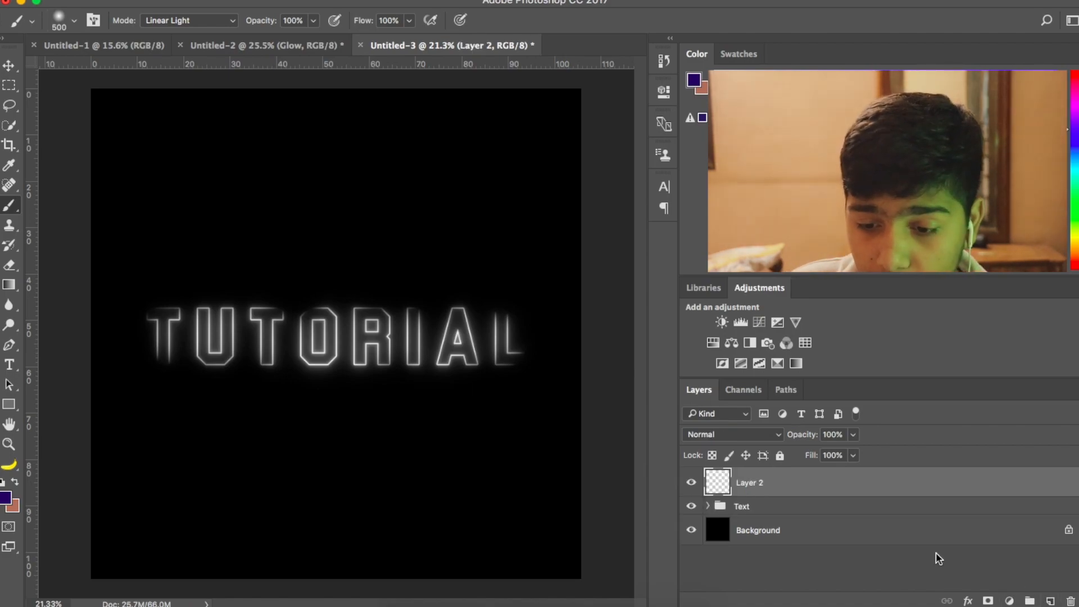
pyautogui.click(1009, 600)
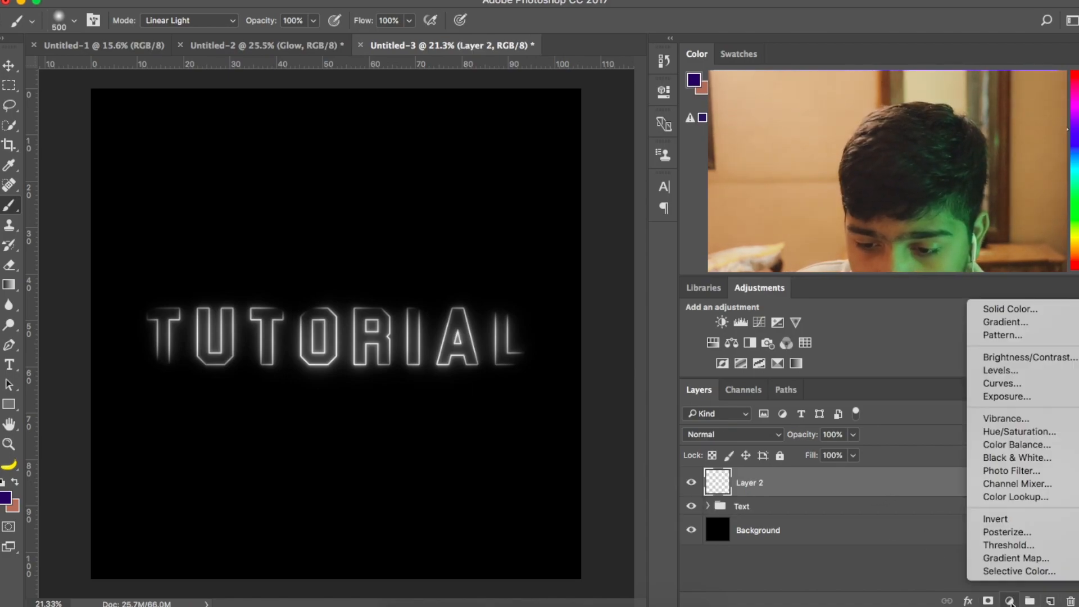
pyautogui.click(1014, 324)
pyautogui.click(886, 171)
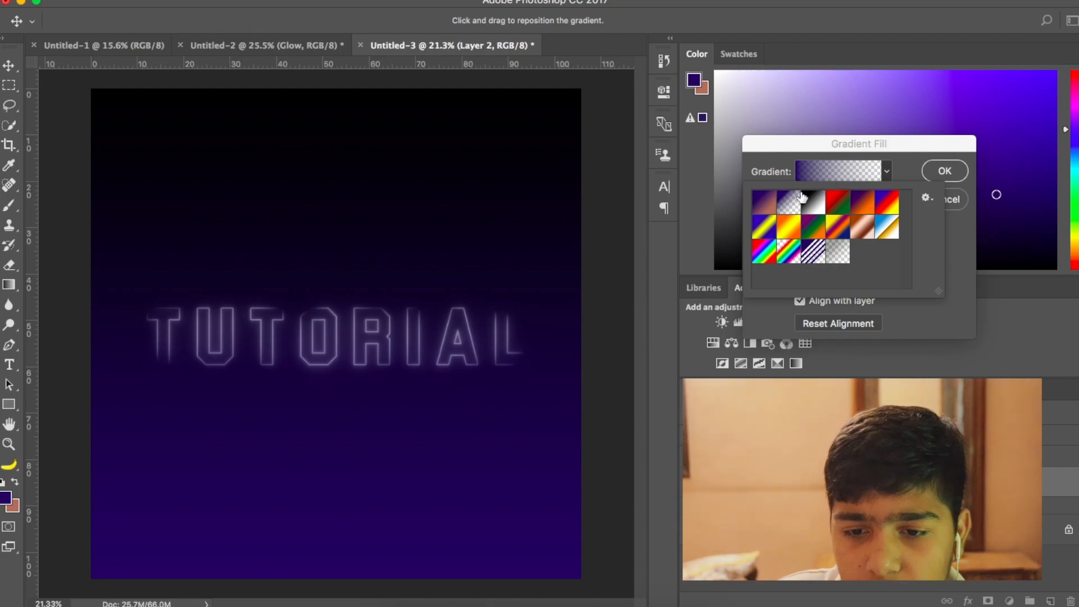
pyautogui.click(814, 207)
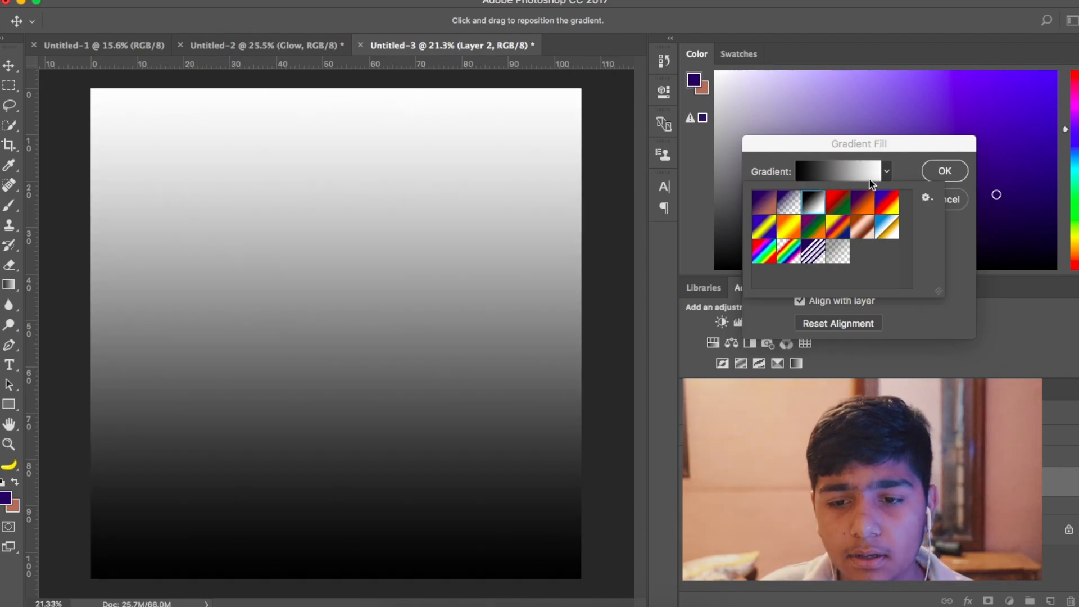
# - Change the gradient's black color stop to a fully saturated blue with hue 233, saturation 100% and brightness 100%
pyautogui.click(886, 171)
pyautogui.click(813, 177)
pyautogui.doubleClick(774, 331)
pyautogui.moveTo(891, 309)
pyautogui.mouseDown()
pyautogui.moveTo(891, 203)
pyautogui.moveTo(892, 245)
pyautogui.mouseUp()
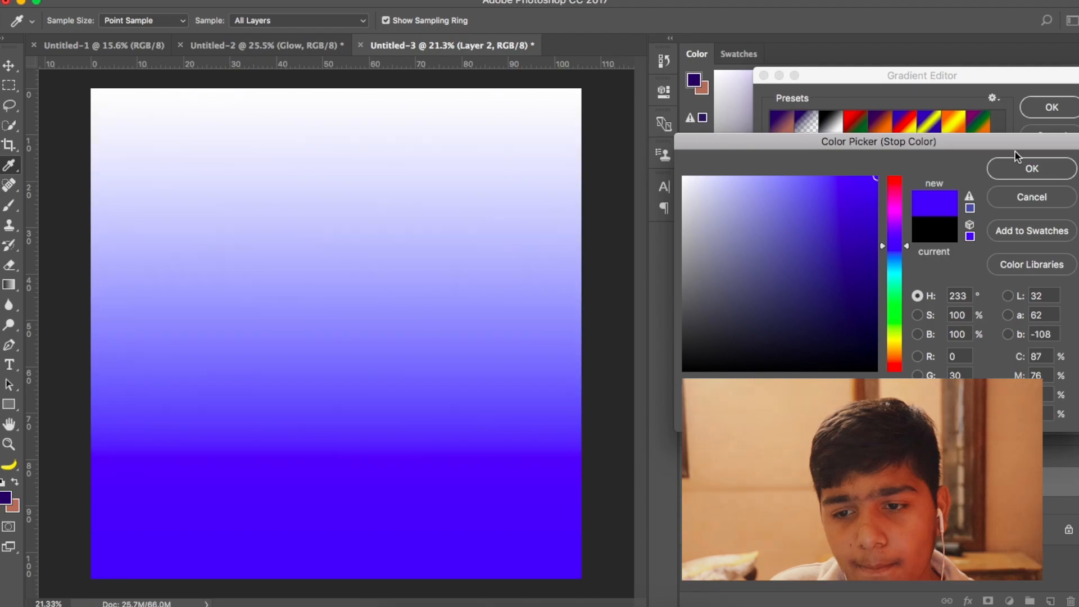
pyautogui.click(1031, 168)
# - Change the gradient's white color stop to a bright yellow with hue 62 and accept the edited gradient
pyautogui.doubleClick(1070, 334)
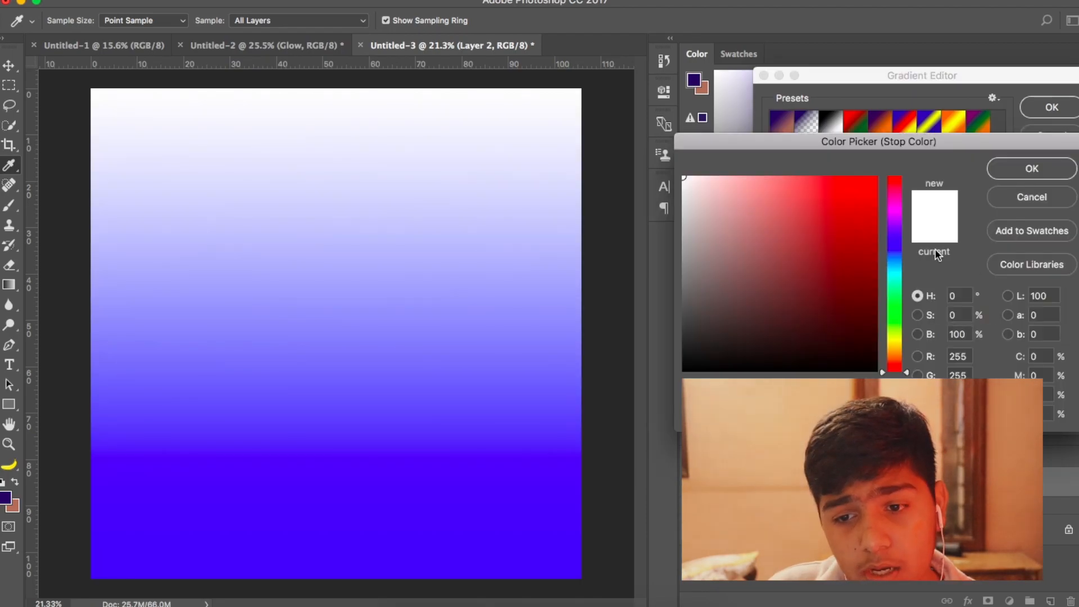
pyautogui.moveTo(888, 251); pyautogui.dragTo(892, 338)
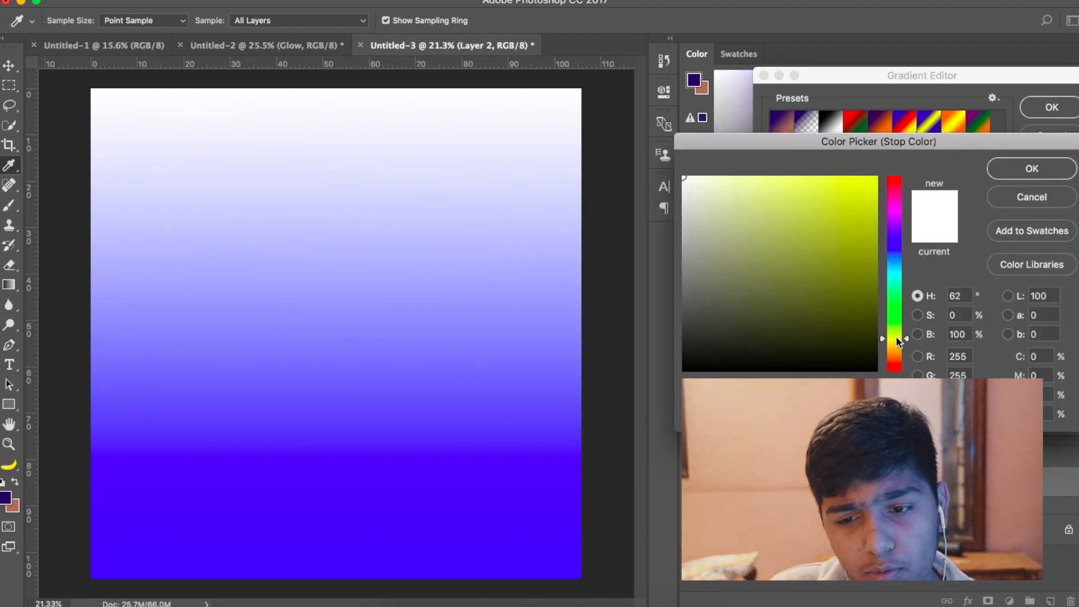
pyautogui.click(875, 178)
pyautogui.click(1016, 172)
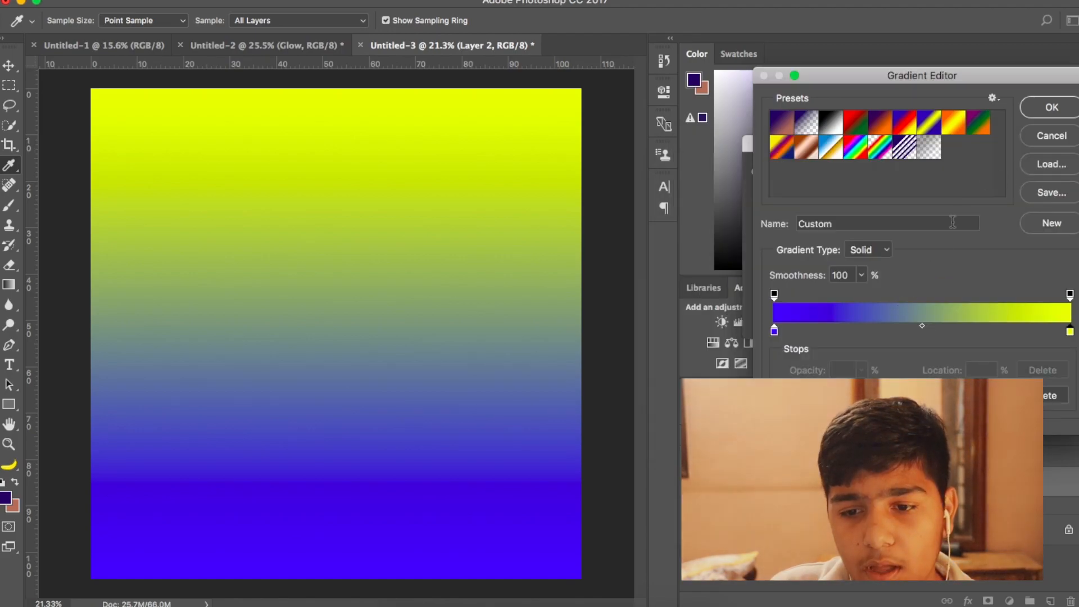
pyautogui.click(1058, 107)
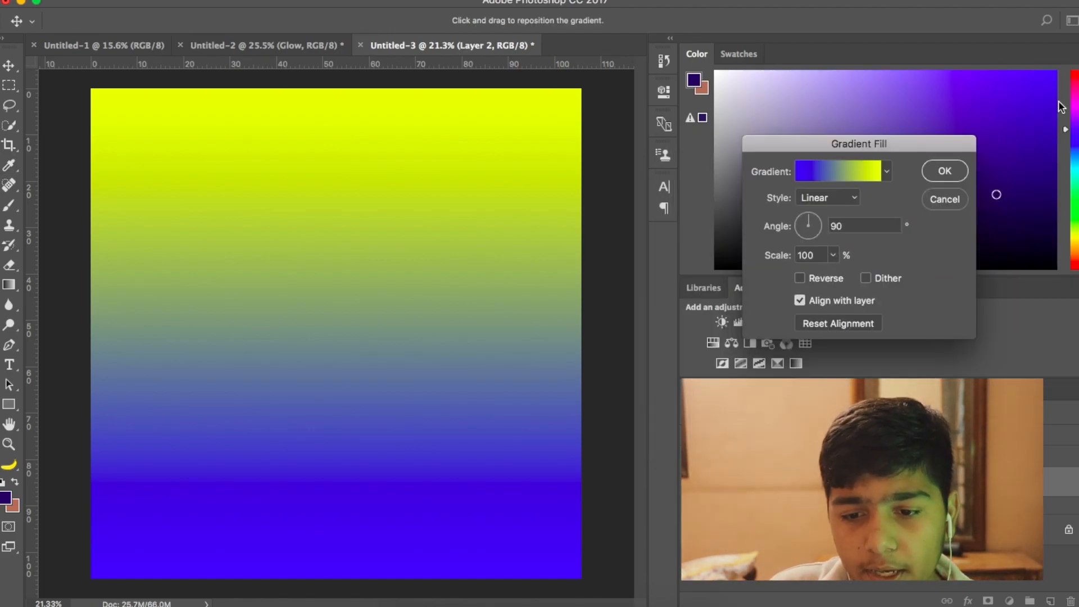
# - Set the gradient fill's angle to 45° and apply it
pyautogui.moveTo(812, 218); pyautogui.dragTo(822, 218)
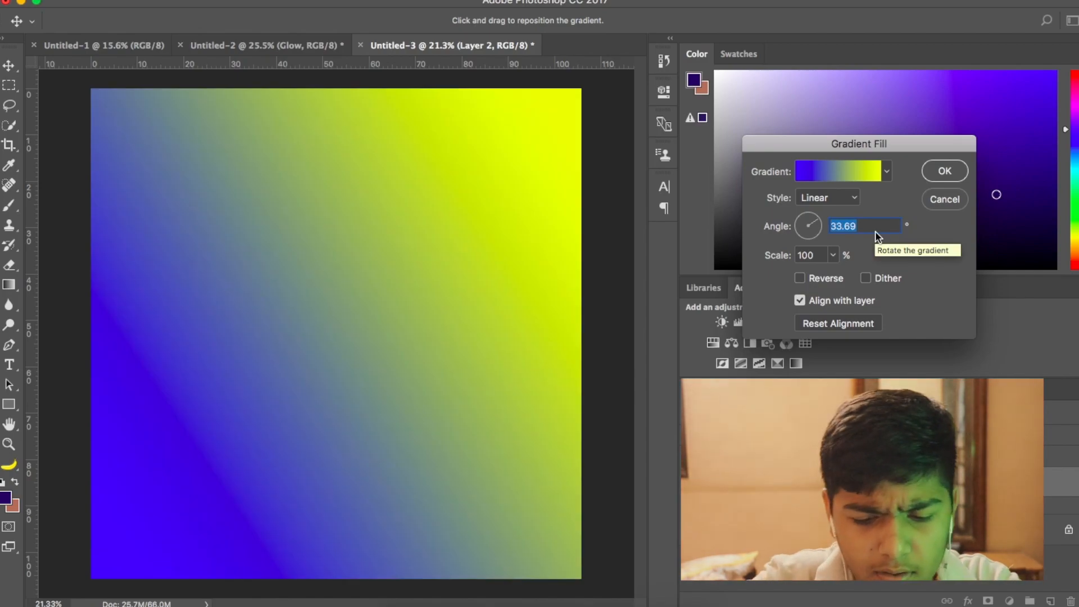
pyautogui.write('45')
pyautogui.press('BackSpace')
pyautogui.write('5')
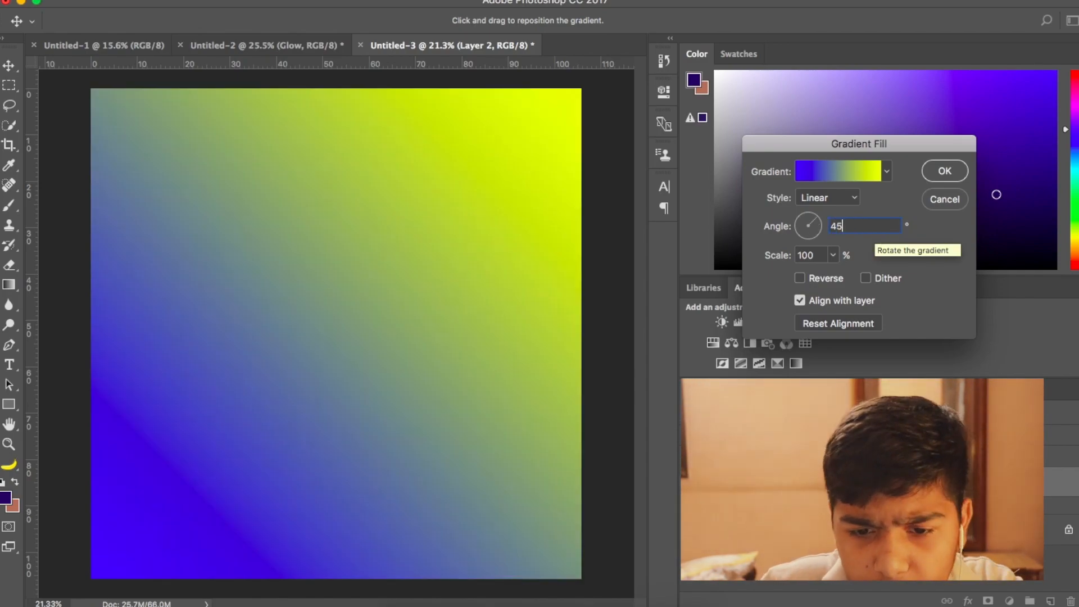
pyautogui.click(944, 171)
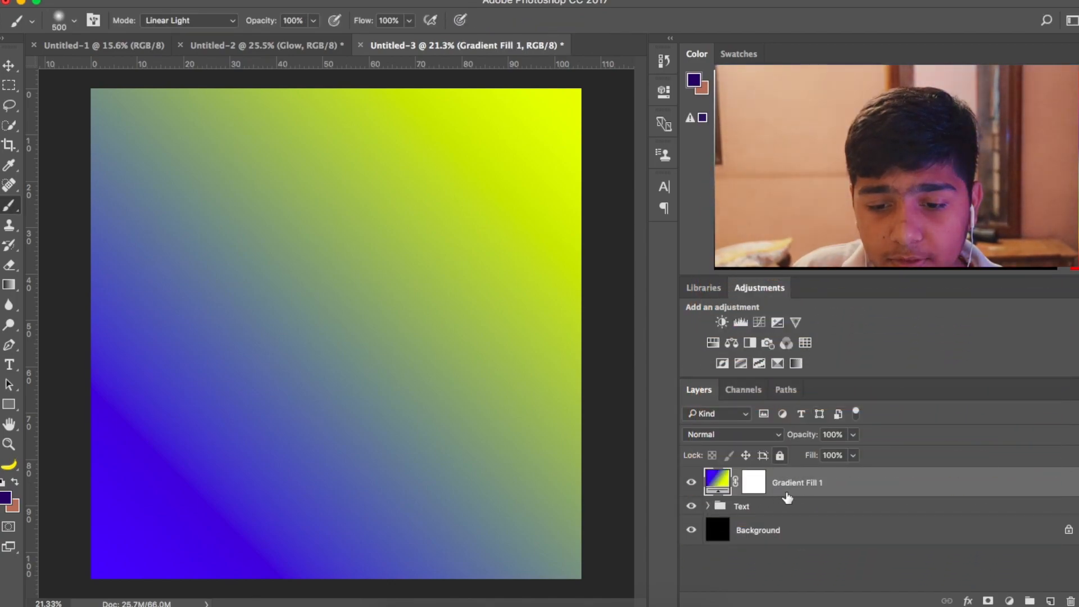
# - Set the Gradient Fill 1 layer's blend mode to Multiply and duplicate the Text group beneath it
pyautogui.click(753, 434)
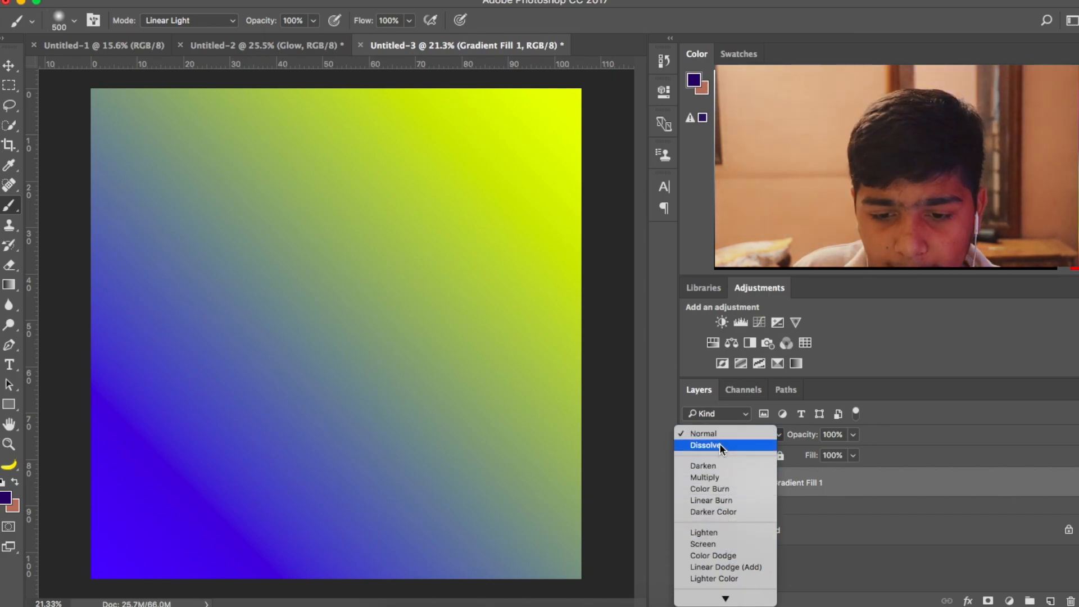
pyautogui.click(719, 477)
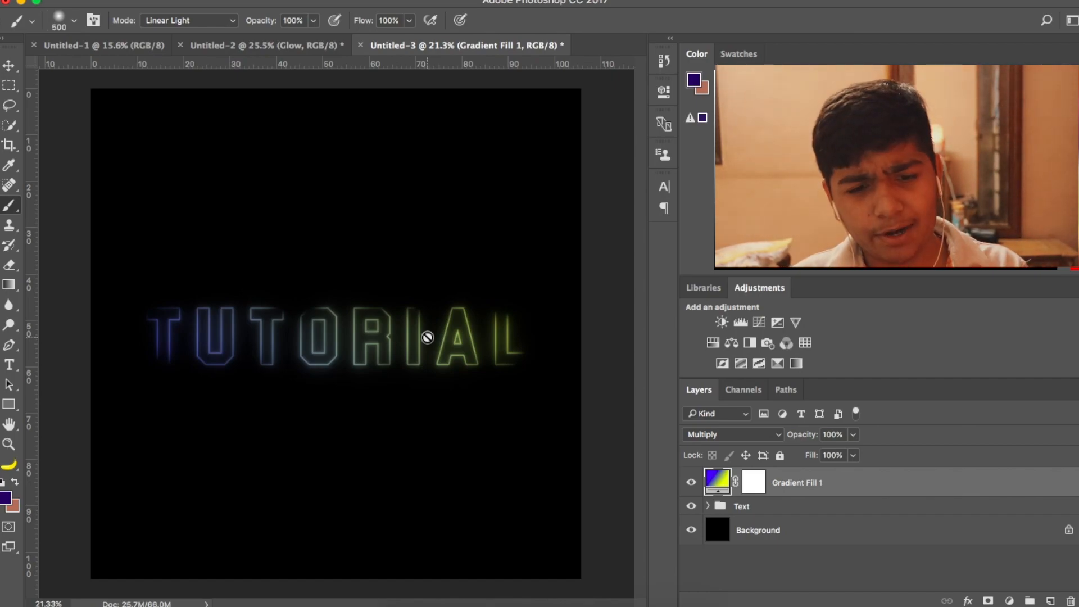
pyautogui.click(762, 507)
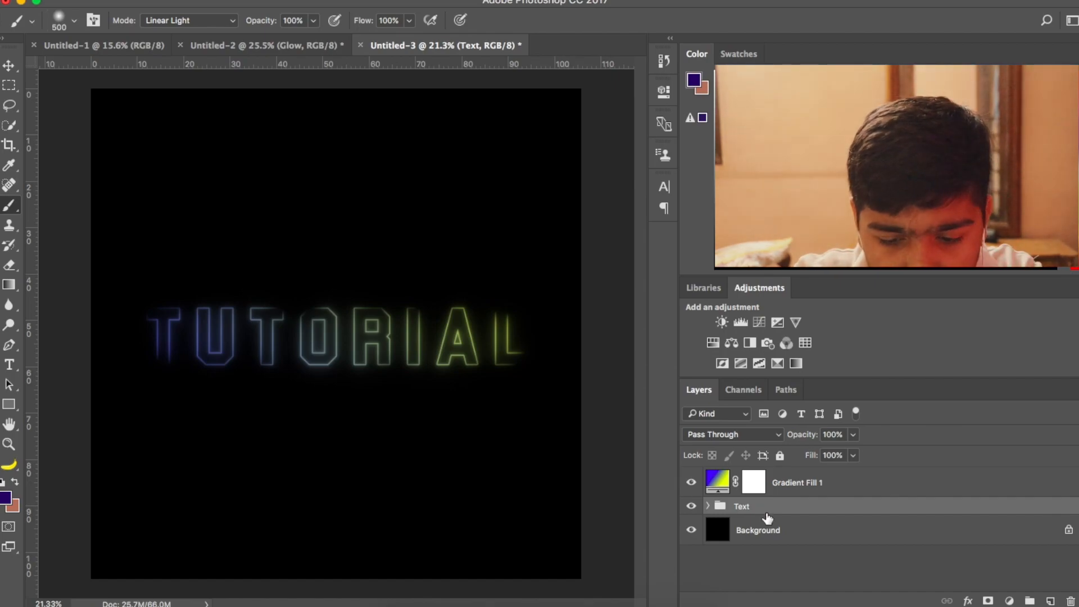
pyautogui.press('super+j')
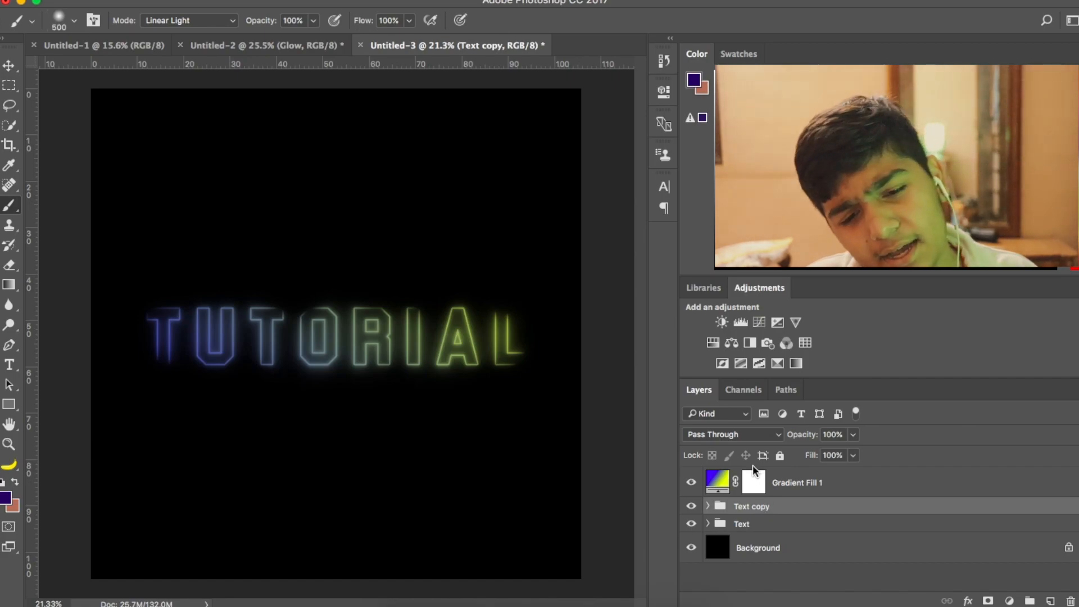
# - Add a new empty layer and place it directly above the Background layer, beneath the Text groups
pyautogui.click(819, 487)
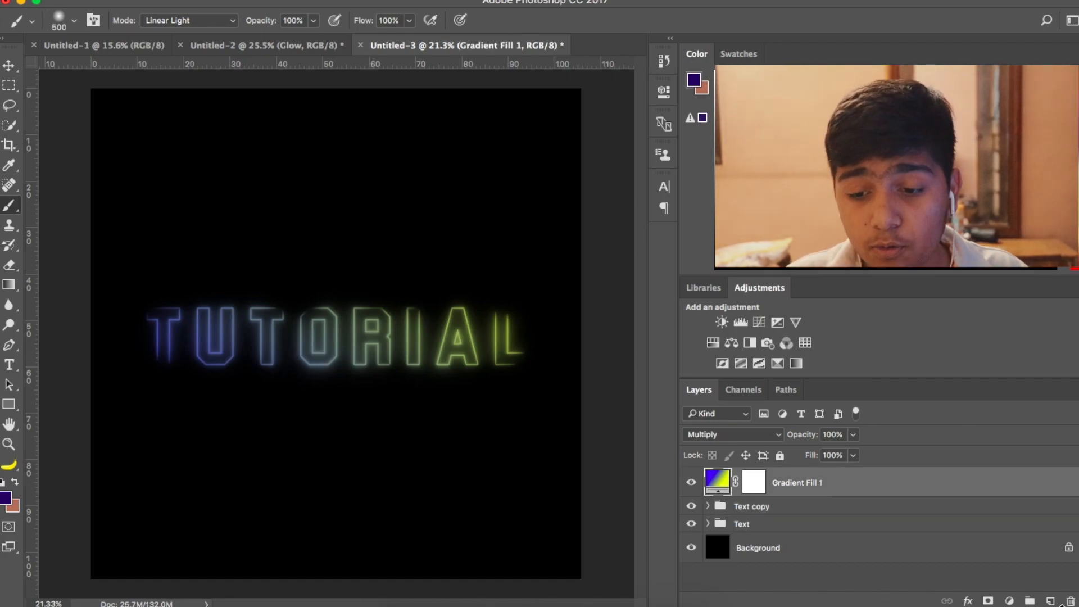
pyautogui.click(1050, 601)
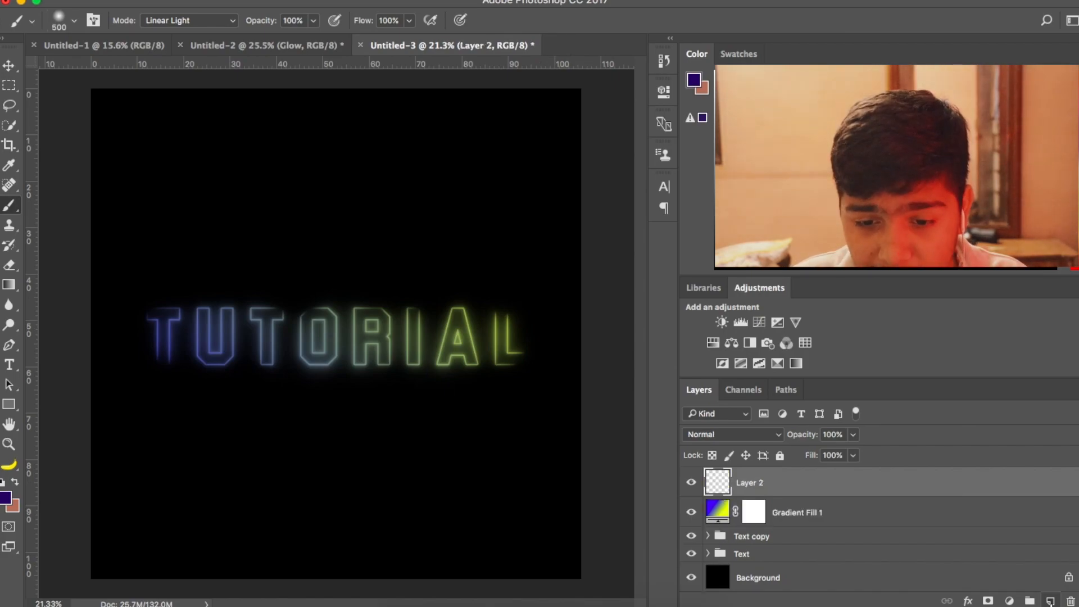
pyautogui.moveTo(821, 485); pyautogui.dragTo(813, 564)
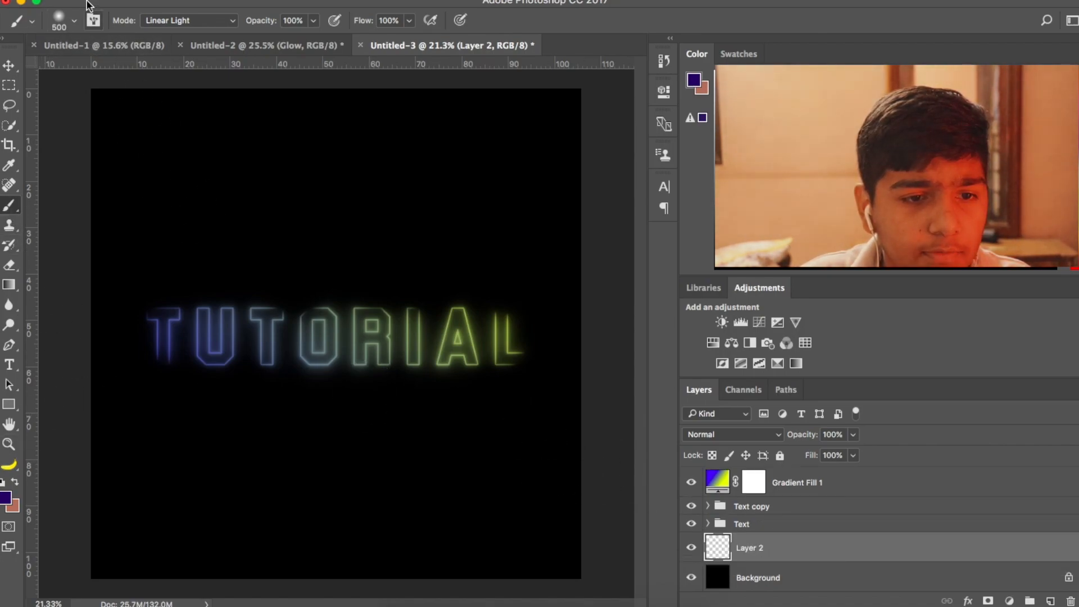
# - Set the foreground color to light blue 00b4ff and brush over the letters TUTOR on Layer 2 with the soft 500 px brush
pyautogui.click(7, 498)
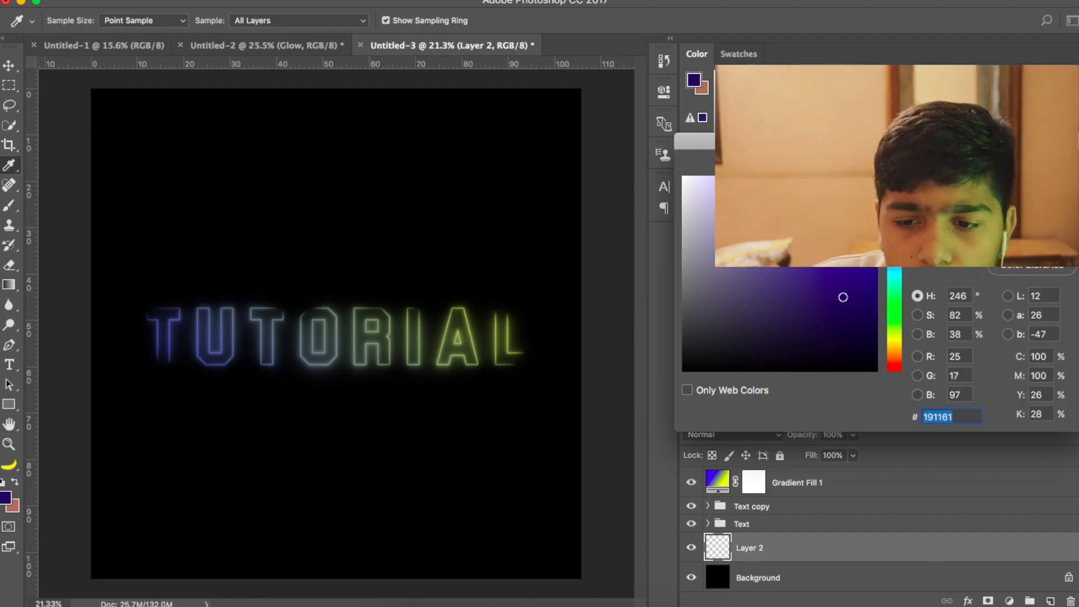
pyautogui.click(904, 273)
pyautogui.write('00b4ff')
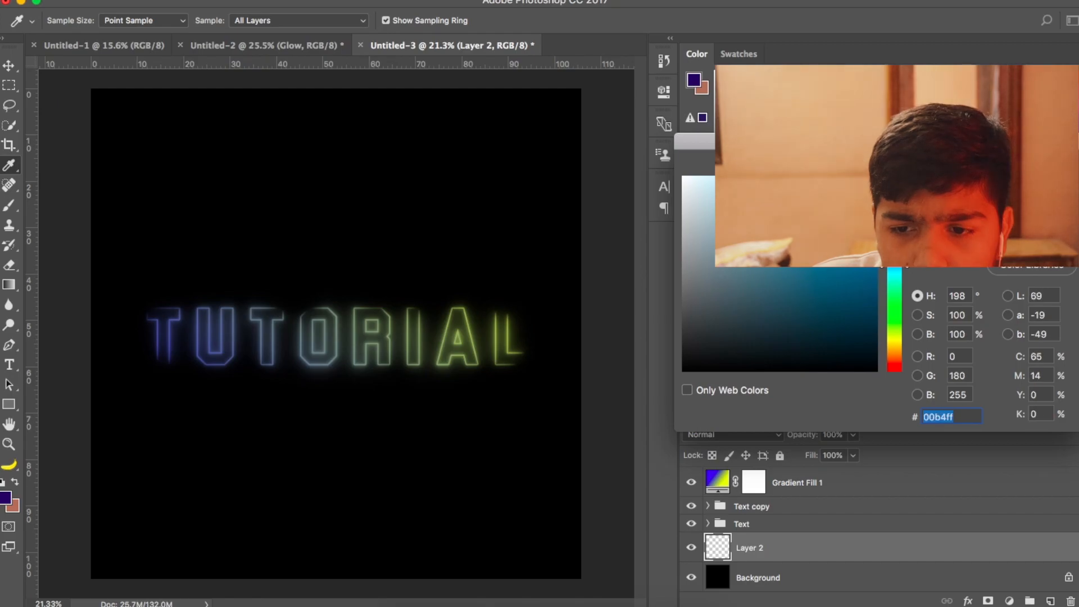
pyautogui.press('Return')
pyautogui.scroll(3, 187, 344)
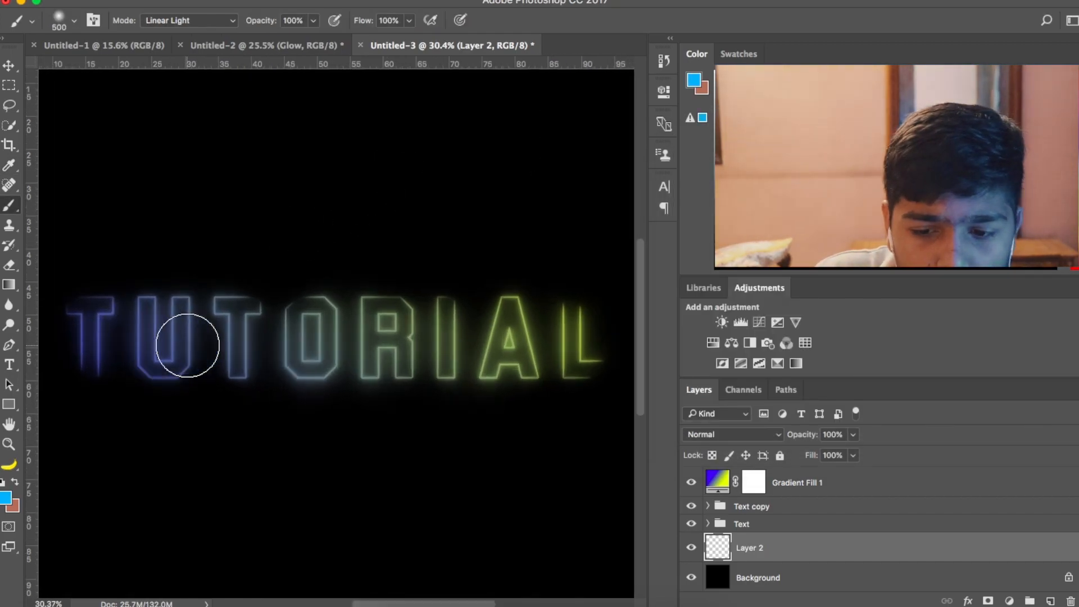
pyautogui.scroll(-1, 317, 382)
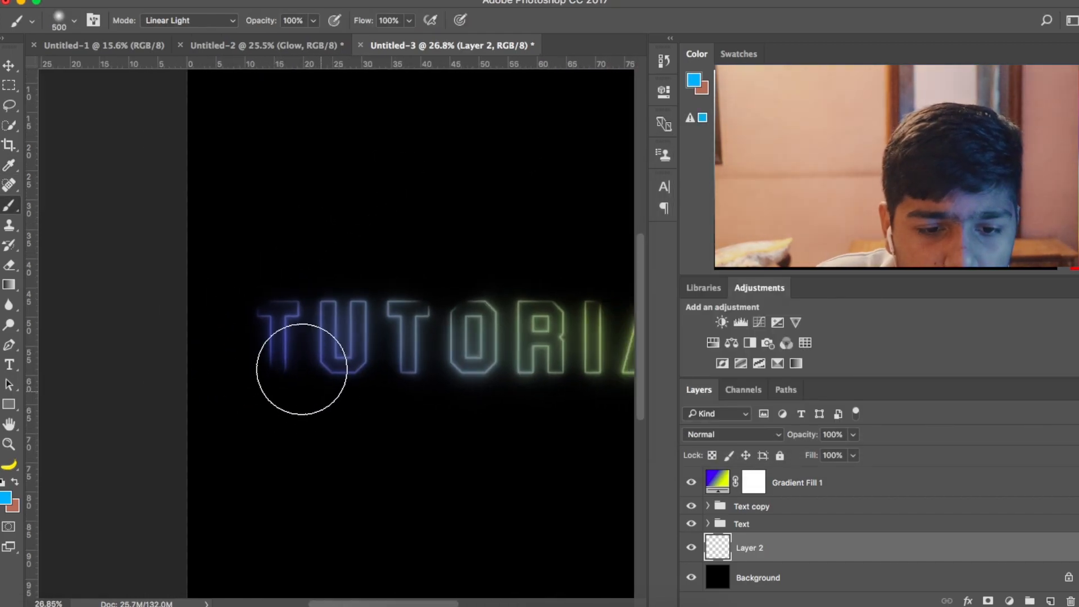
pyautogui.moveTo(275, 325)
pyautogui.mouseDown()
pyautogui.moveTo(315, 357)
pyautogui.moveTo(327, 333)
pyautogui.moveTo(354, 358)
pyautogui.moveTo(401, 336)
pyautogui.moveTo(508, 336)
pyautogui.moveTo(514, 346)
pyautogui.moveTo(552, 349)
pyautogui.mouseUp()
# - Change the foreground color to yellow-green d8ff00 and brush over the letters IAL on Layer 2
pyautogui.hscroll(5, 552, 337)
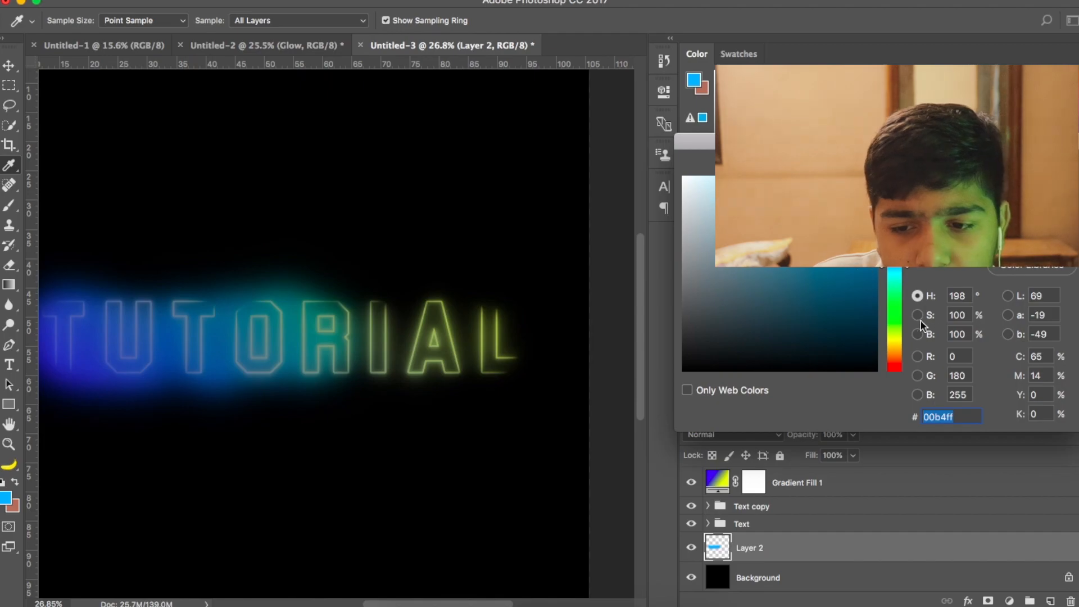
pyautogui.click(895, 334)
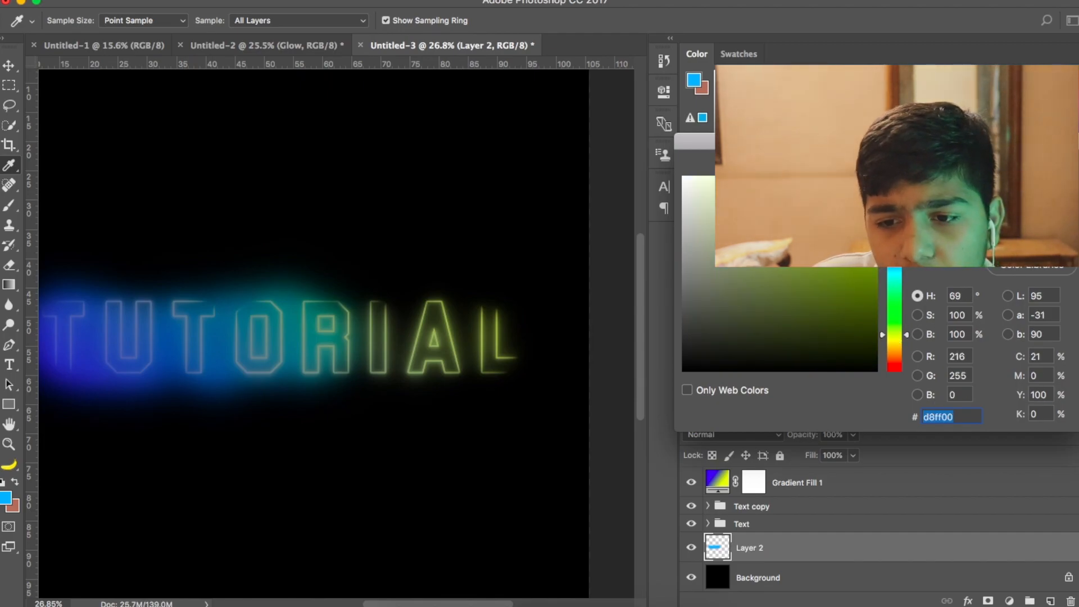
pyautogui.press('Return')
pyautogui.press('b')
pyautogui.moveTo(391, 315)
pyautogui.mouseDown()
pyautogui.moveTo(407, 337)
pyautogui.moveTo(472, 327)
pyautogui.moveTo(499, 350)
pyautogui.moveTo(507, 335)
pyautogui.moveTo(382, 350)
pyautogui.moveTo(491, 386)
pyautogui.mouseUp()
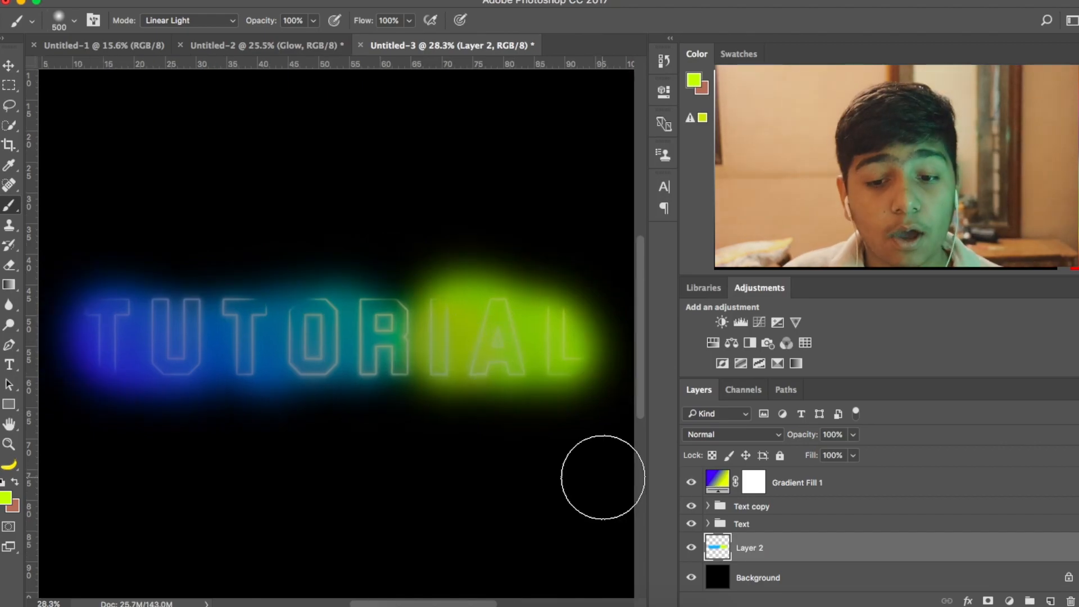
# - Lower Layer 2's opacity to 21% and hide and show the layer once to compare the background glow
pyautogui.click(852, 434)
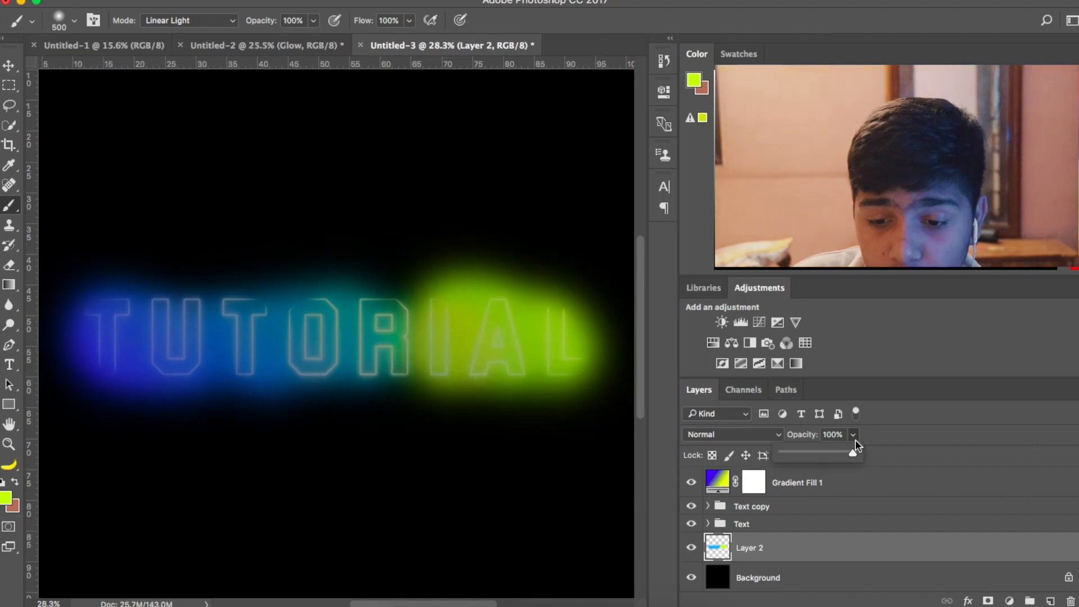
pyautogui.moveTo(856, 452); pyautogui.dragTo(796, 453)
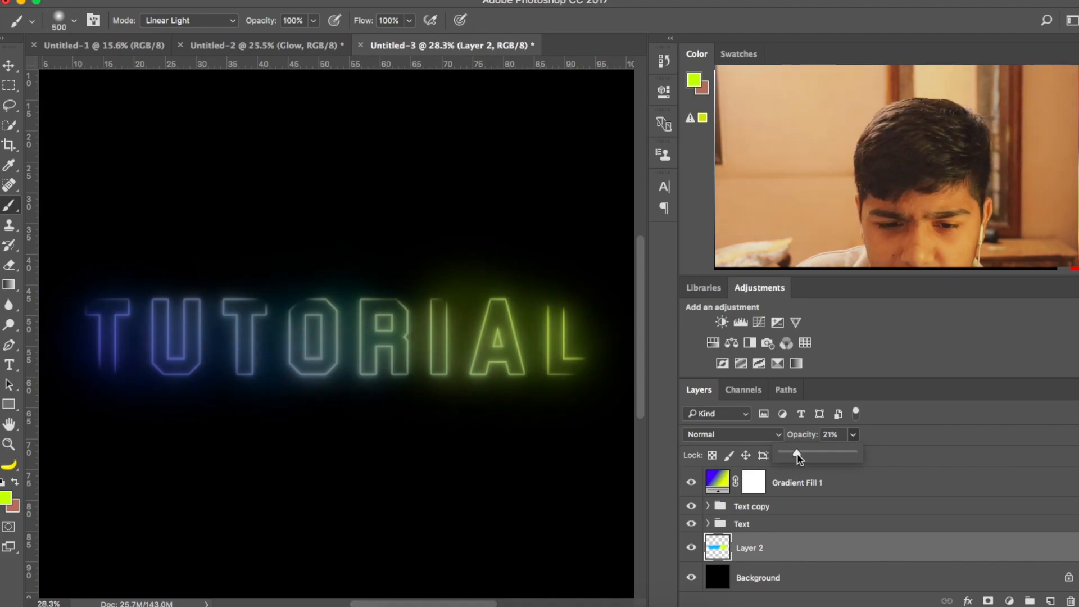
pyautogui.scroll(-2, 485, 353)
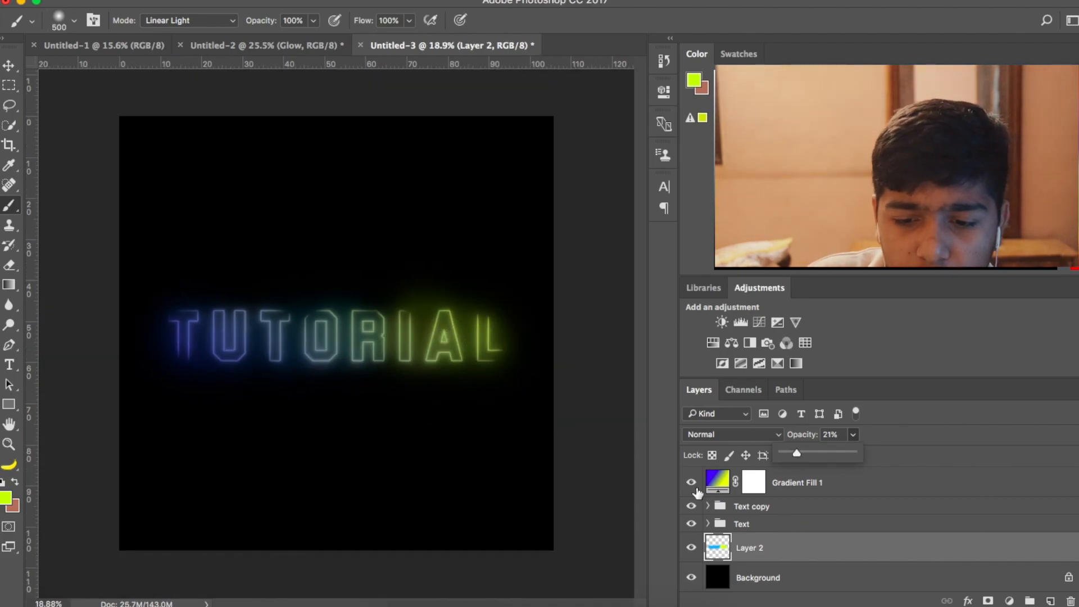
pyautogui.click(692, 546)
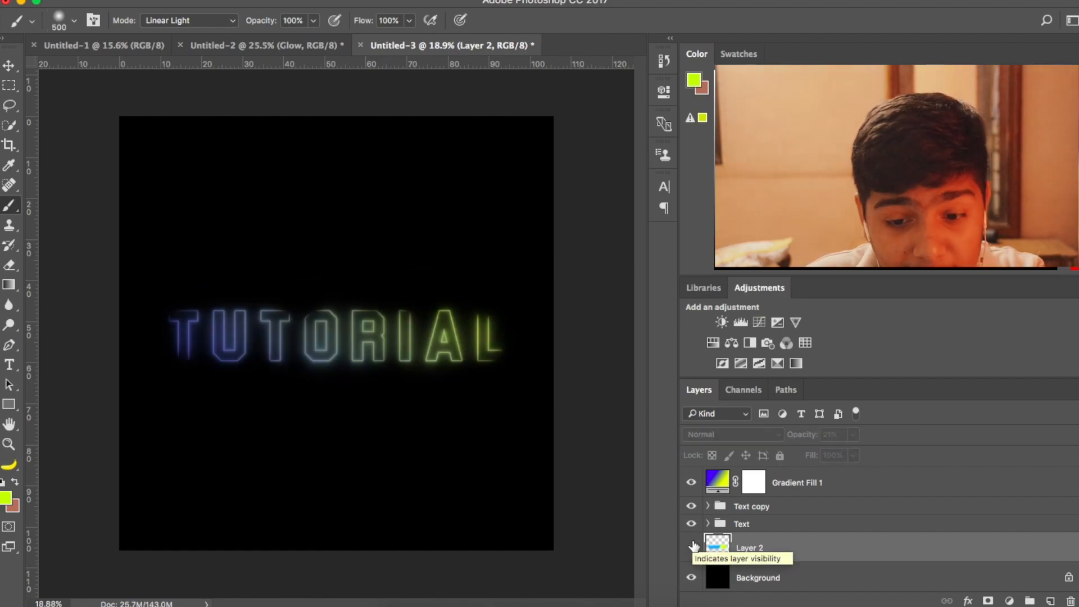
pyautogui.click(691, 546)
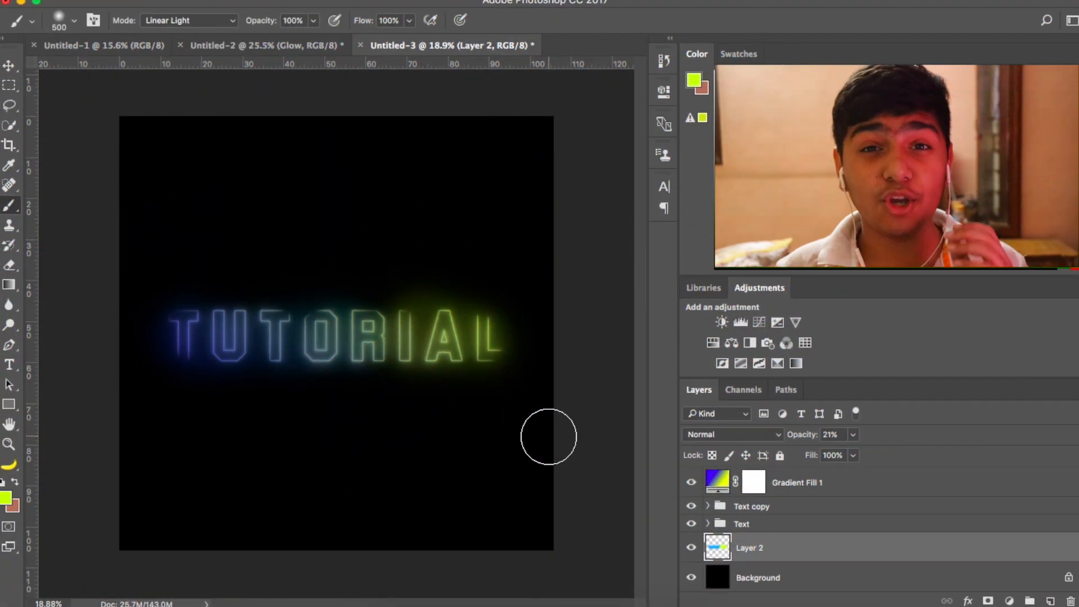
# - Add a new layer at the top of the layer stack and name it Neon
pyautogui.click(1049, 600)
pyautogui.moveTo(793, 550); pyautogui.dragTo(790, 479)
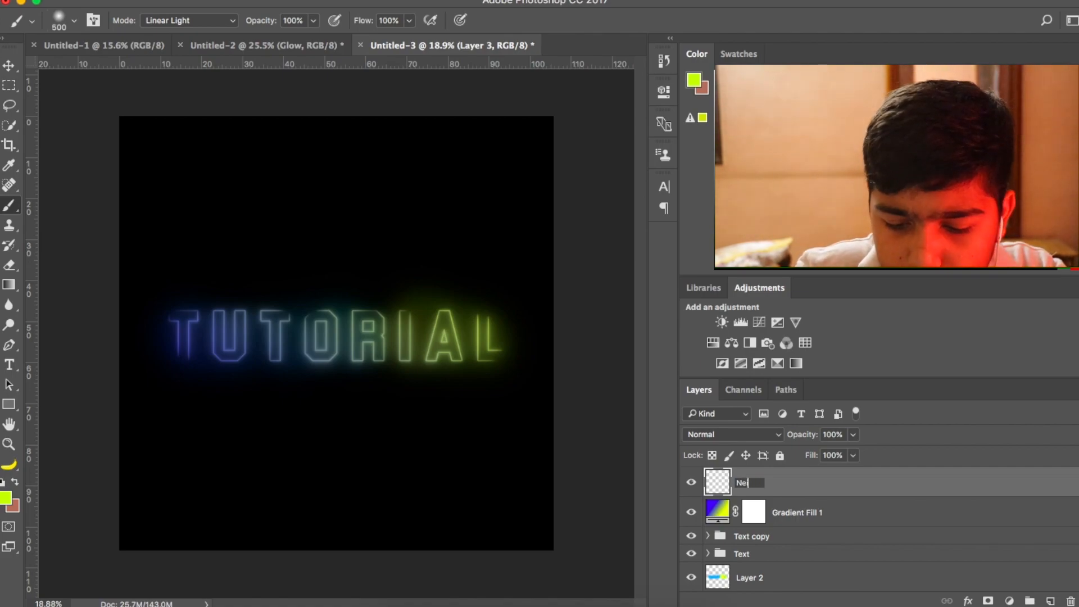
pyautogui.write('n')
pyautogui.press('Return')
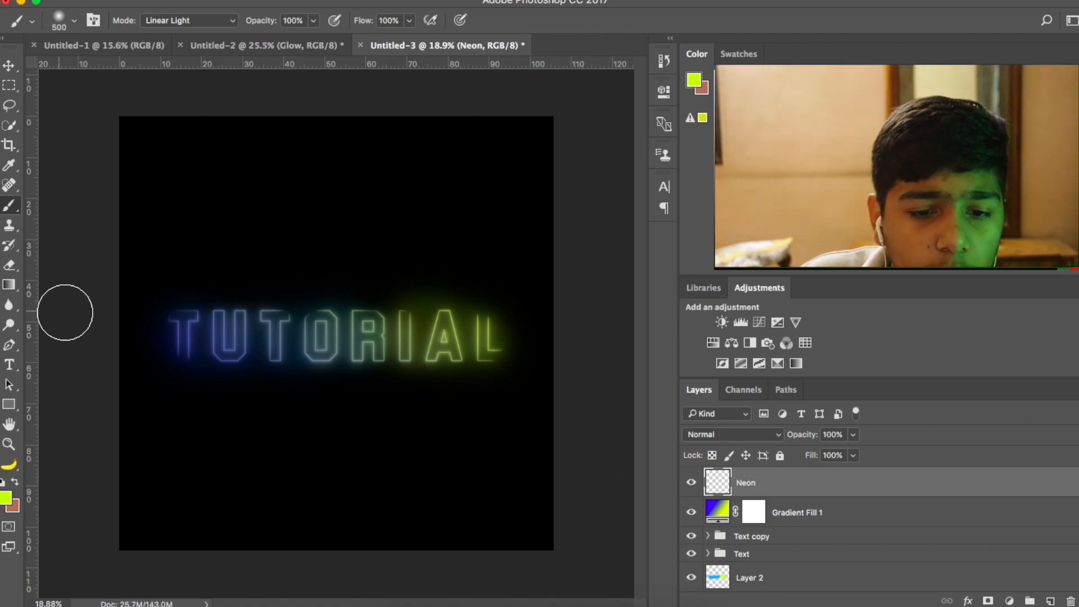
# - Reduce the soft brush's size to 20 px for painting fine highlights on the letter outlines
pyautogui.scroll(3, 248, 304)
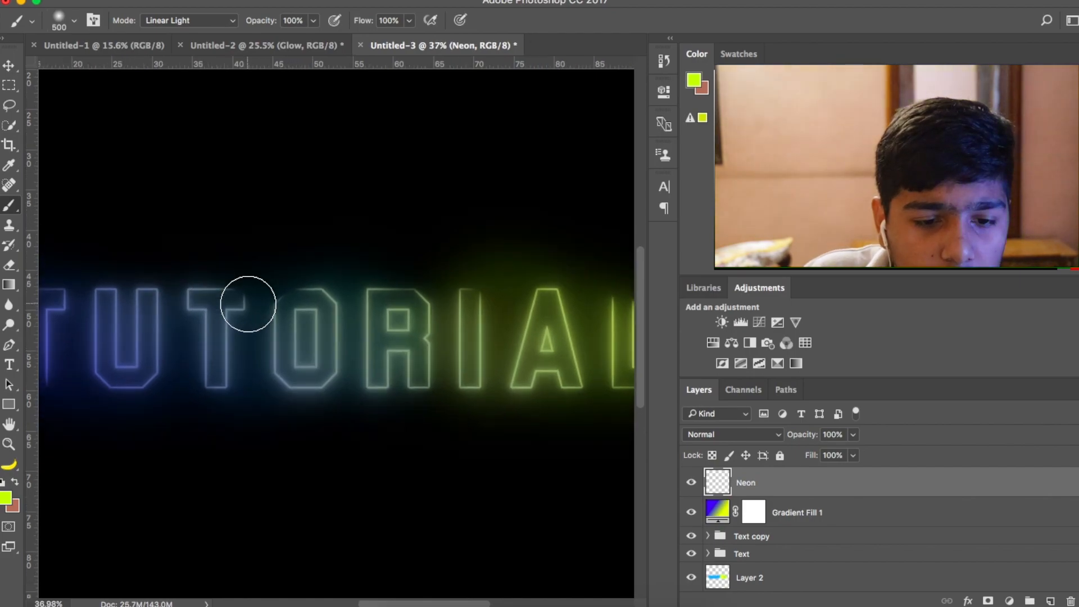
pyautogui.scroll(-3, 248, 304)
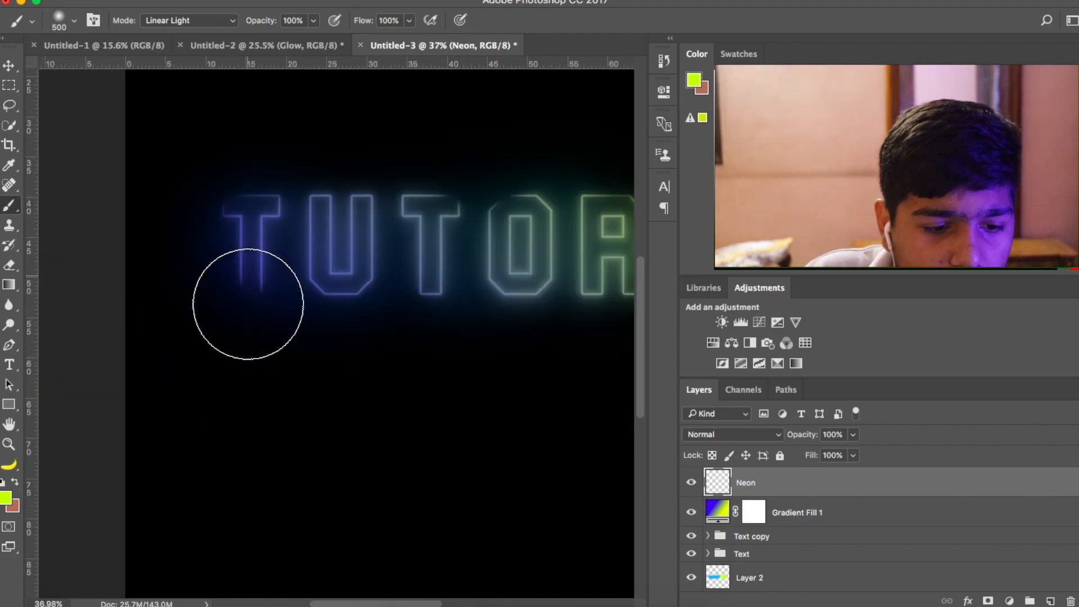
pyautogui.click(74, 22)
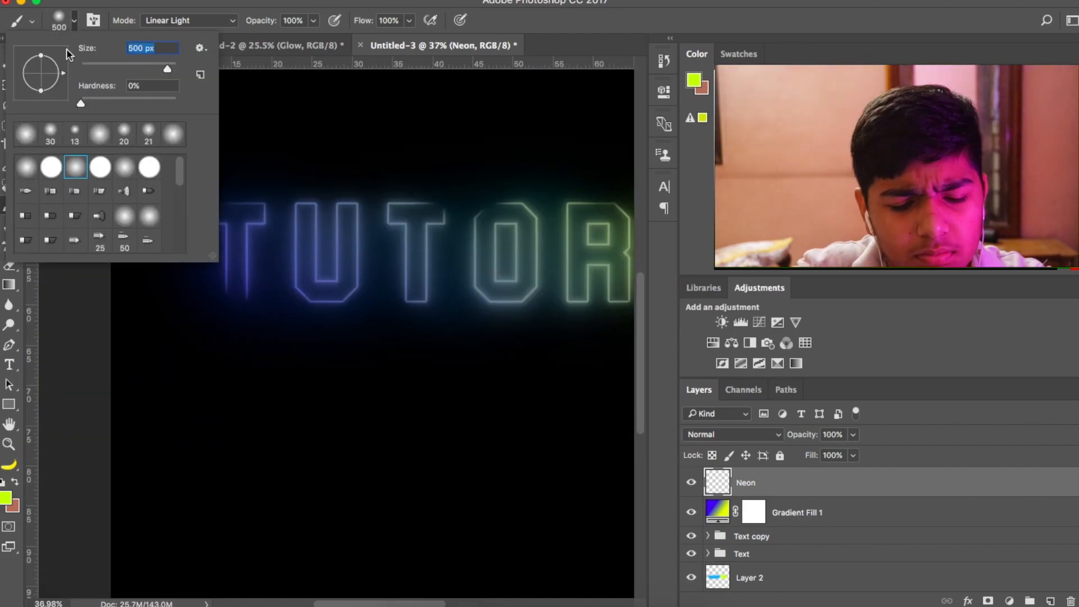
pyautogui.write('20')
pyautogui.press('Return')
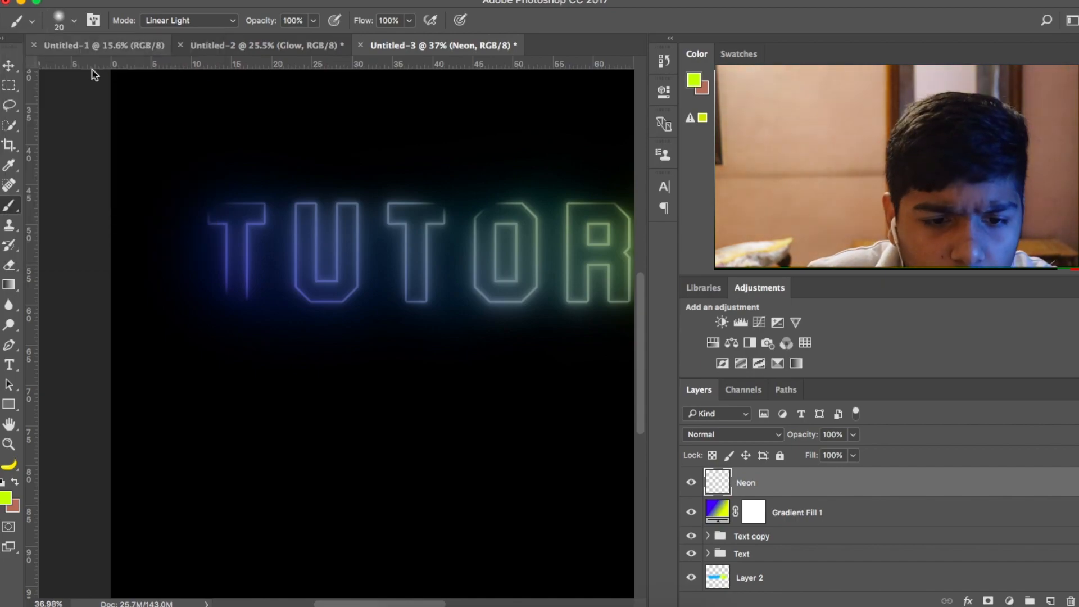
# - Set the Neon layer's blend mode to Overlay and the foreground color to white, ffffff
pyautogui.click(732, 434)
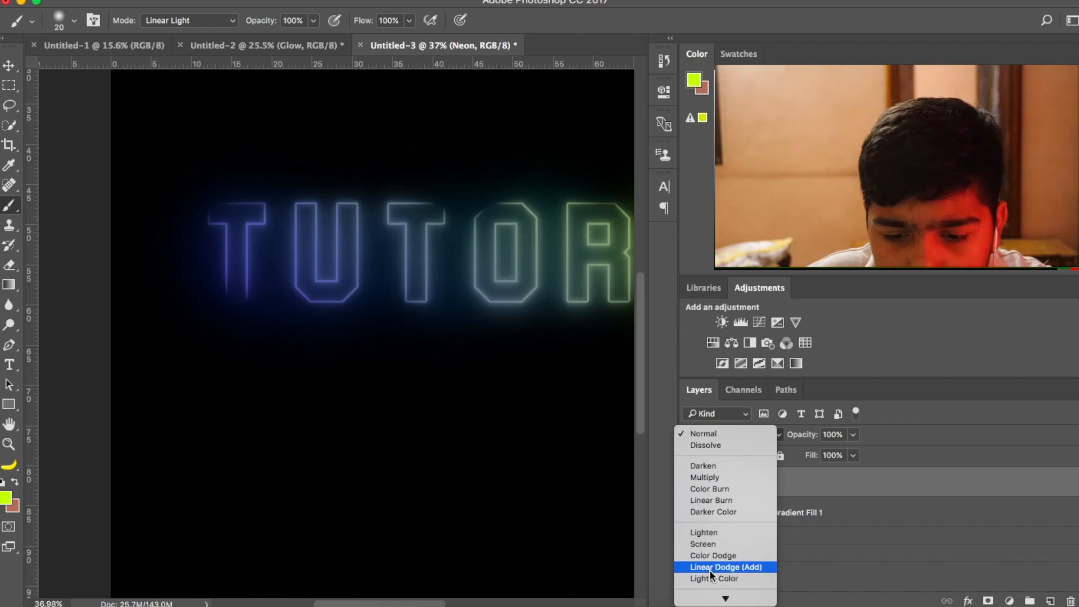
pyautogui.click(716, 574)
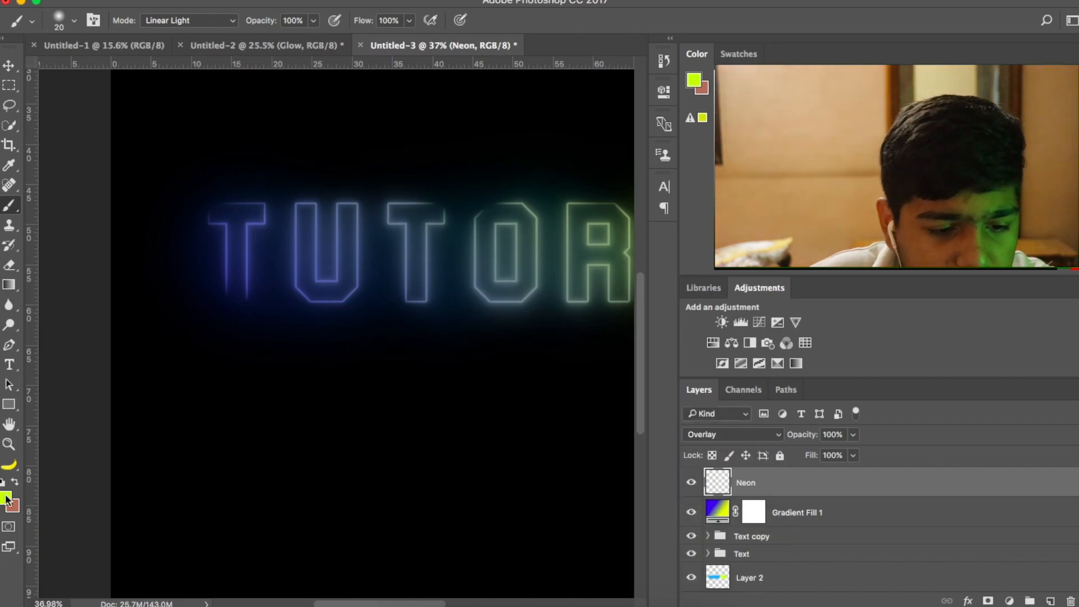
pyautogui.click(6, 498)
pyautogui.click(683, 178)
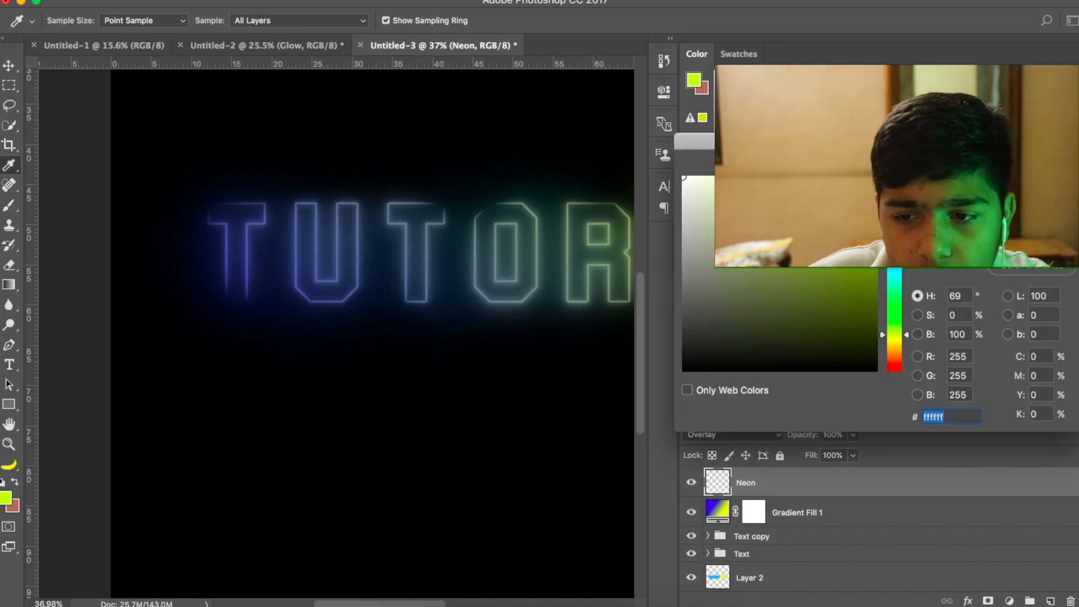
pyautogui.press('Return')
# - Paint short white highlight strokes on the Neon layer along parts of the first T's and the U's outlines
pyautogui.scroll(8, 193, 236)
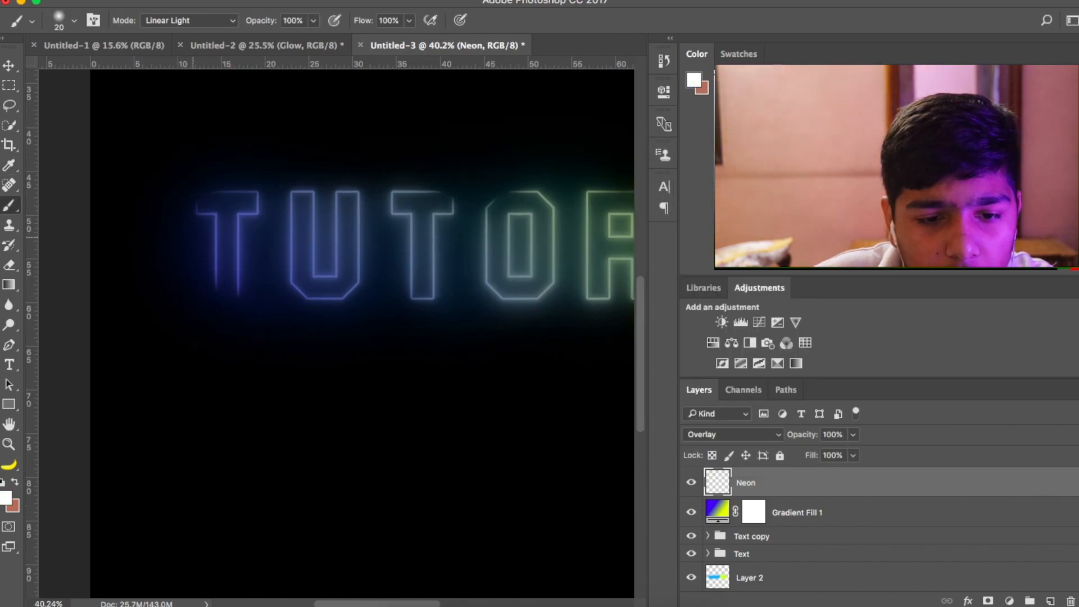
pyautogui.scroll(3, 193, 236)
pyautogui.scroll(3, 192, 236)
pyautogui.scroll(5, 192, 237)
pyautogui.hscroll(-3, 193, 237)
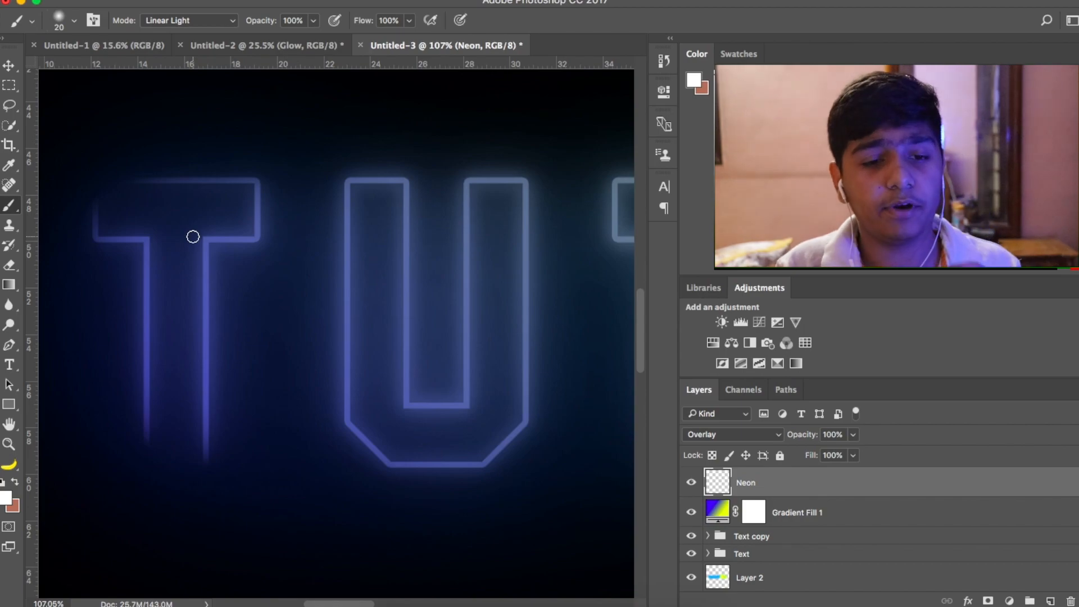
pyautogui.scroll(2, 251, 291)
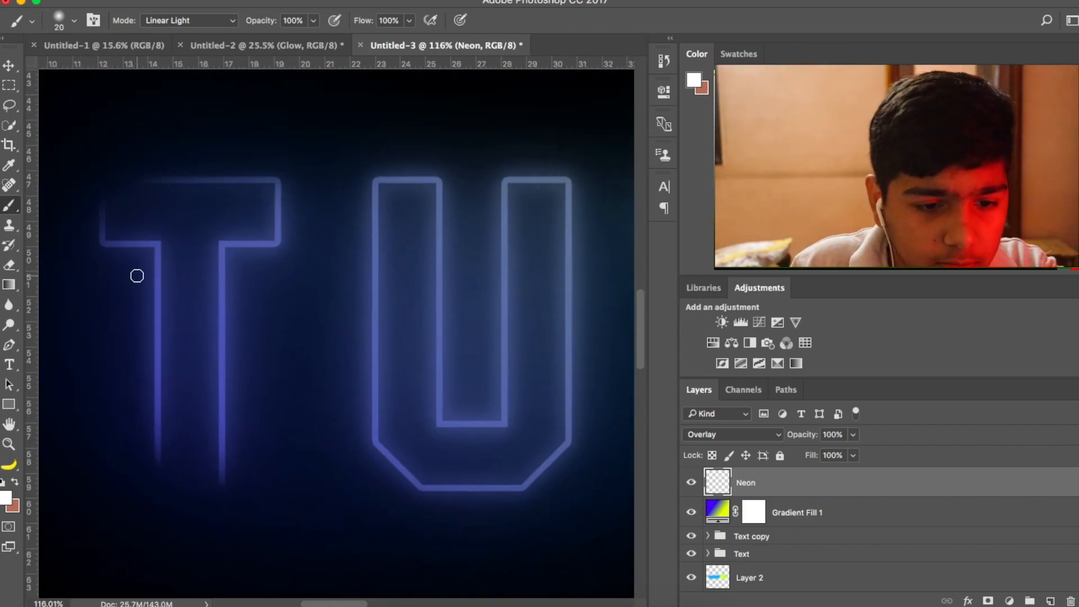
pyautogui.moveTo(131, 241)
pyautogui.mouseDown()
pyautogui.moveTo(151, 243)
pyautogui.moveTo(160, 296)
pyautogui.mouseUp()
pyautogui.moveTo(222, 274); pyautogui.dragTo(222, 359)
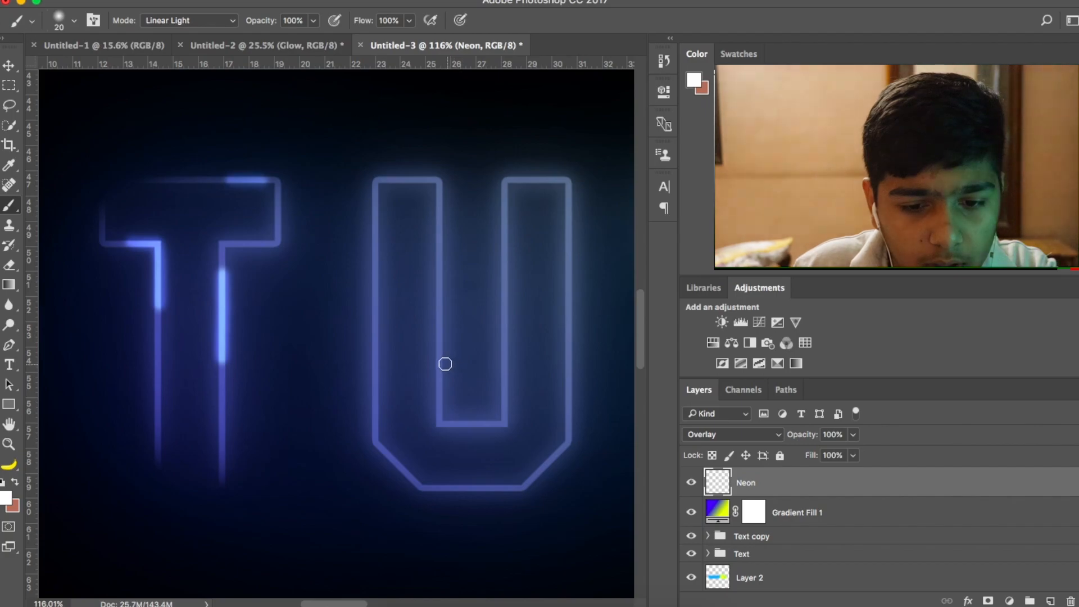
pyautogui.moveTo(440, 366)
pyautogui.mouseDown()
pyautogui.moveTo(436, 403)
pyautogui.moveTo(453, 426)
pyautogui.mouseUp()
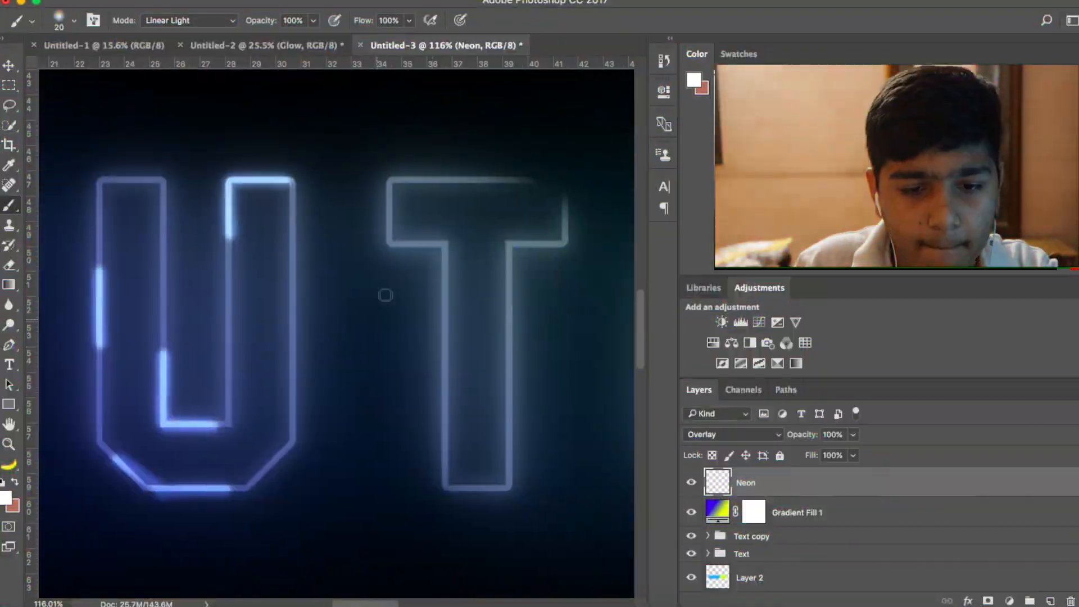
# - Brush white highlights along outline sections and inner corners of the second T, the O and the R
pyautogui.moveTo(443, 242)
pyautogui.mouseDown()
pyautogui.moveTo(568, 202)
pyautogui.moveTo(508, 438)
pyautogui.mouseUp()
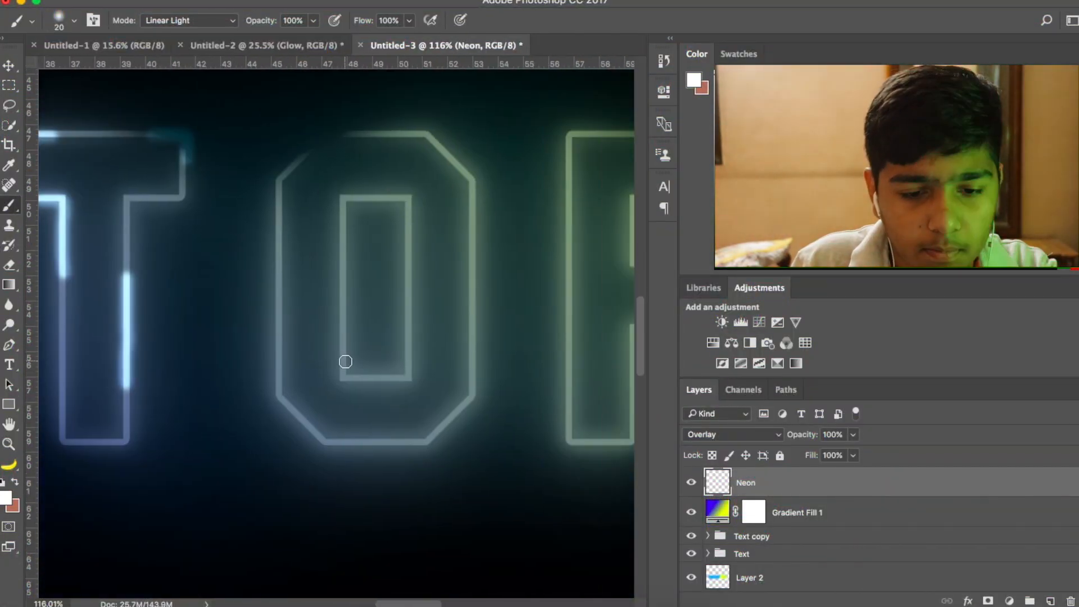
pyautogui.moveTo(345, 361); pyautogui.dragTo(365, 383)
pyautogui.moveTo(303, 436); pyautogui.dragTo(366, 443)
pyautogui.moveTo(478, 343); pyautogui.dragTo(472, 416)
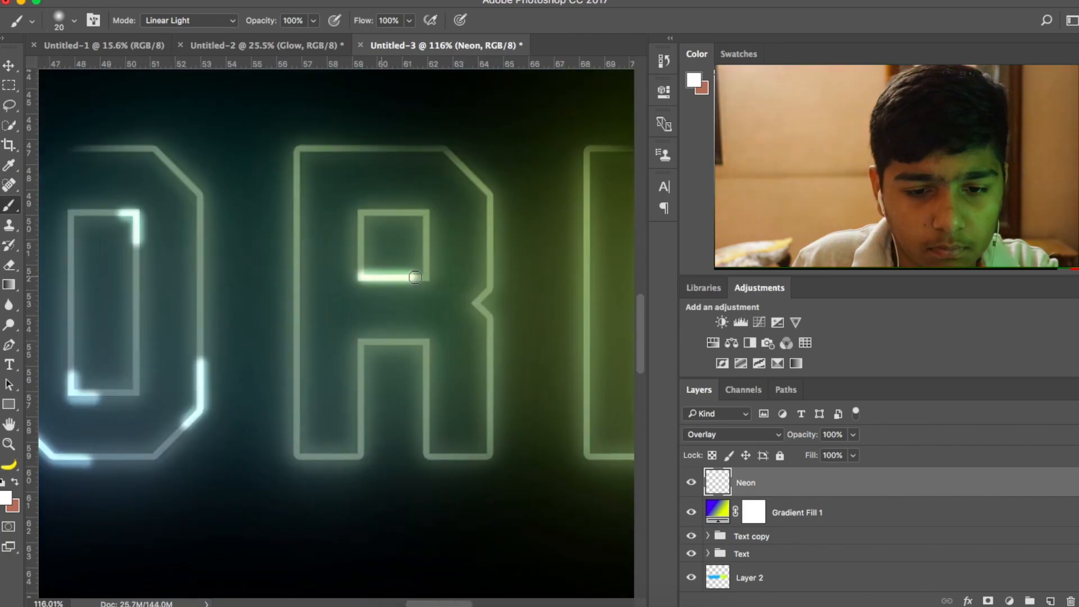
pyautogui.moveTo(427, 259); pyautogui.dragTo(427, 278)
pyautogui.moveTo(400, 341); pyautogui.dragTo(427, 405)
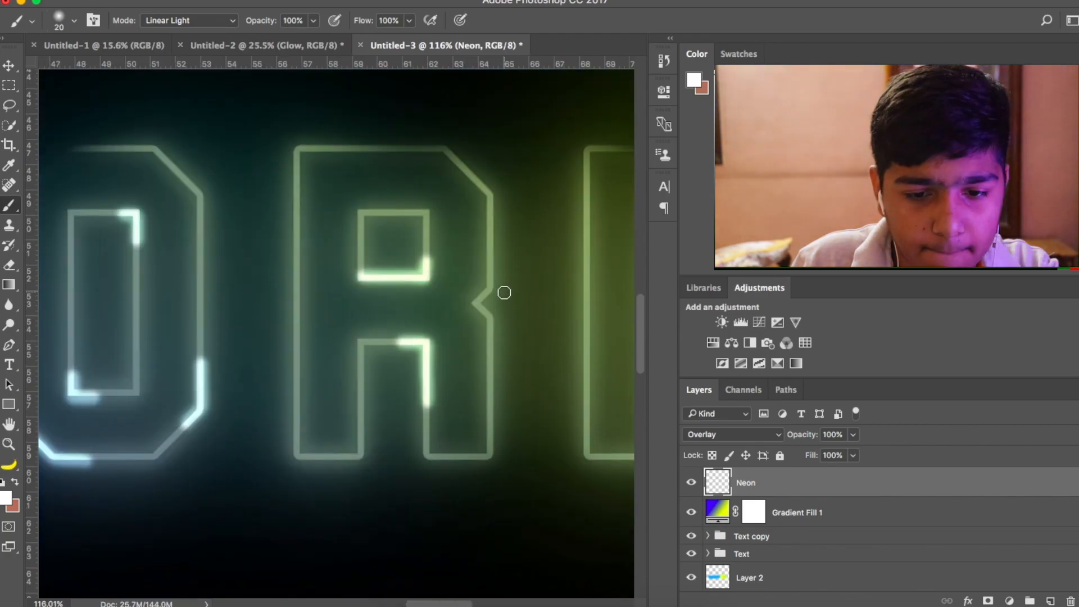
pyautogui.moveTo(495, 270); pyautogui.dragTo(489, 360)
# - Brush white highlights along segments of the I's outline and the A's foot, crossbar, inner triangle and upper edge
pyautogui.moveTo(371, 168); pyautogui.dragTo(376, 242)
pyautogui.moveTo(438, 287); pyautogui.dragTo(438, 359)
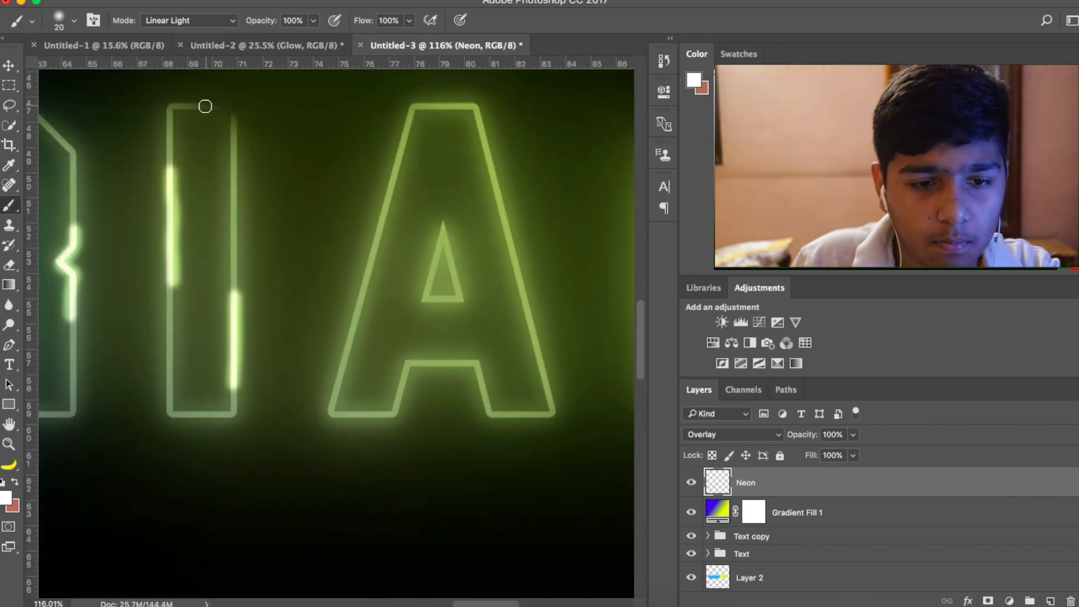
pyautogui.moveTo(168, 107); pyautogui.dragTo(202, 107)
pyautogui.moveTo(197, 414); pyautogui.dragTo(233, 415)
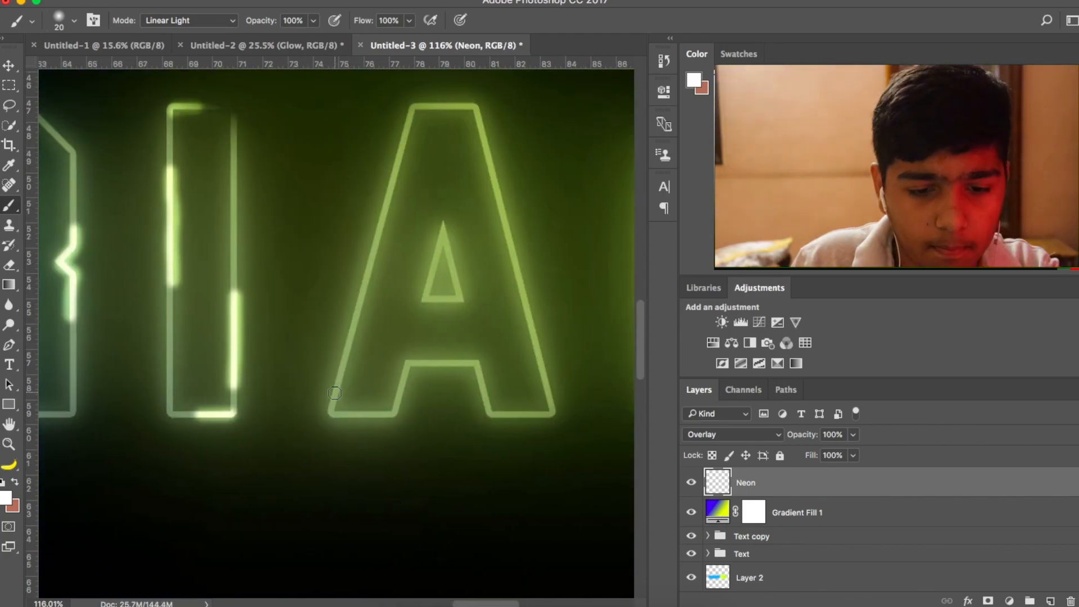
pyautogui.moveTo(334, 388); pyautogui.dragTo(376, 414)
pyautogui.moveTo(413, 364); pyautogui.dragTo(483, 376)
pyautogui.moveTo(425, 294); pyautogui.dragTo(463, 298)
pyautogui.moveTo(405, 112); pyautogui.dragTo(382, 202)
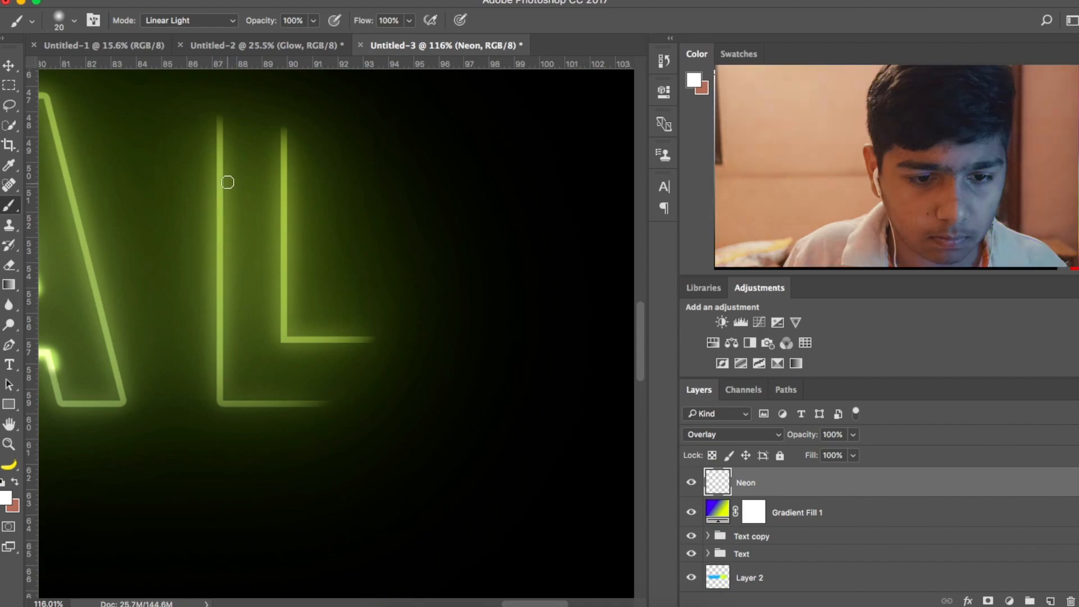
# - Brush white highlights along the L's vertical stroke, inner corner and lower edge on the Neon layer
pyautogui.moveTo(222, 176); pyautogui.dragTo(220, 247)
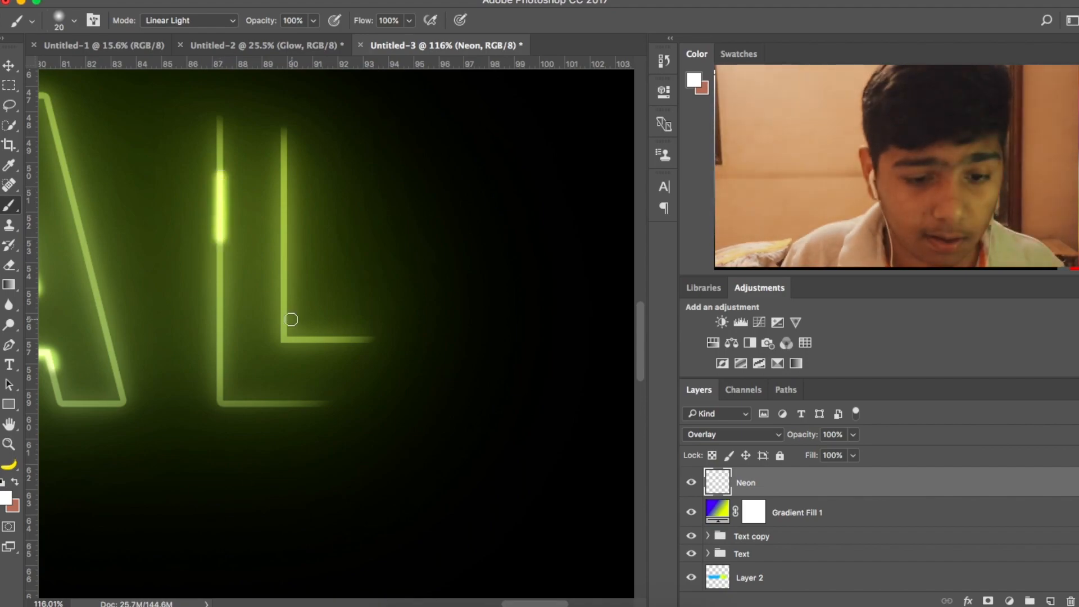
pyautogui.moveTo(285, 318)
pyautogui.mouseDown()
pyautogui.moveTo(285, 339)
pyautogui.moveTo(320, 343)
pyautogui.mouseUp()
pyautogui.moveTo(312, 397)
pyautogui.mouseDown()
pyautogui.moveTo(266, 405)
pyautogui.moveTo(319, 404)
pyautogui.mouseUp()
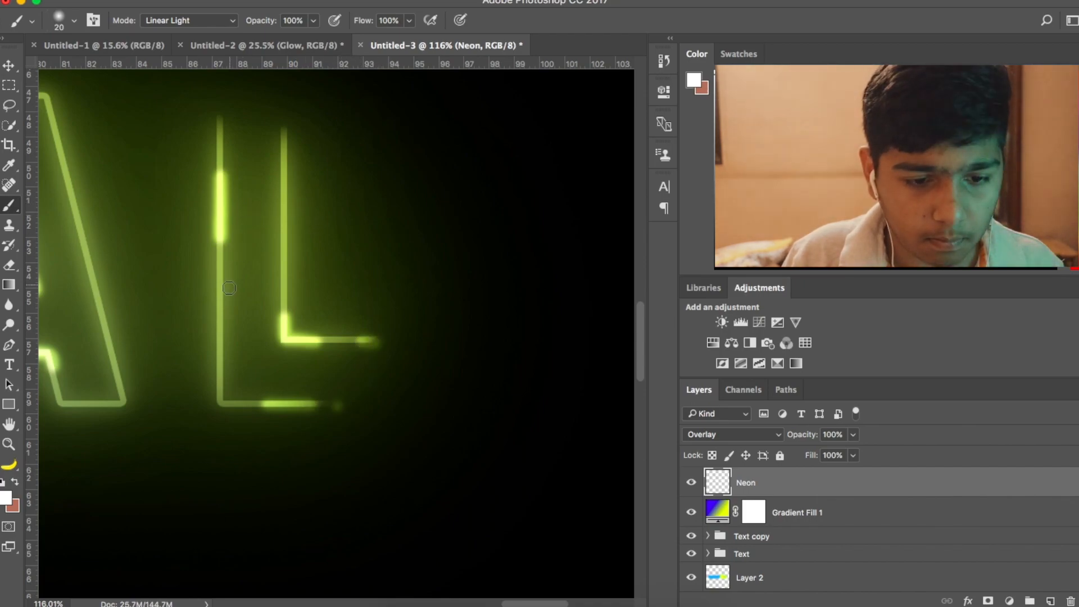
pyautogui.moveTo(219, 294); pyautogui.dragTo(220, 320)
pyautogui.scroll(-4, 219, 325)
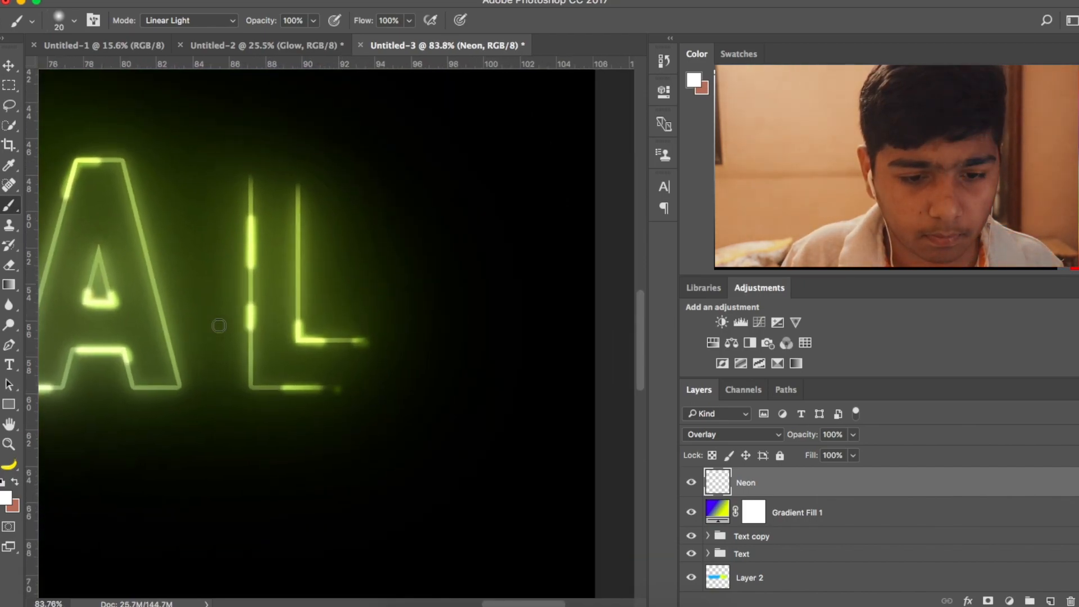
# - Examine the highlighted TUTORIAL lettering both as a whole and at closer range
pyautogui.scroll(3, 218, 327)
pyautogui.scroll(-10, 222, 493)
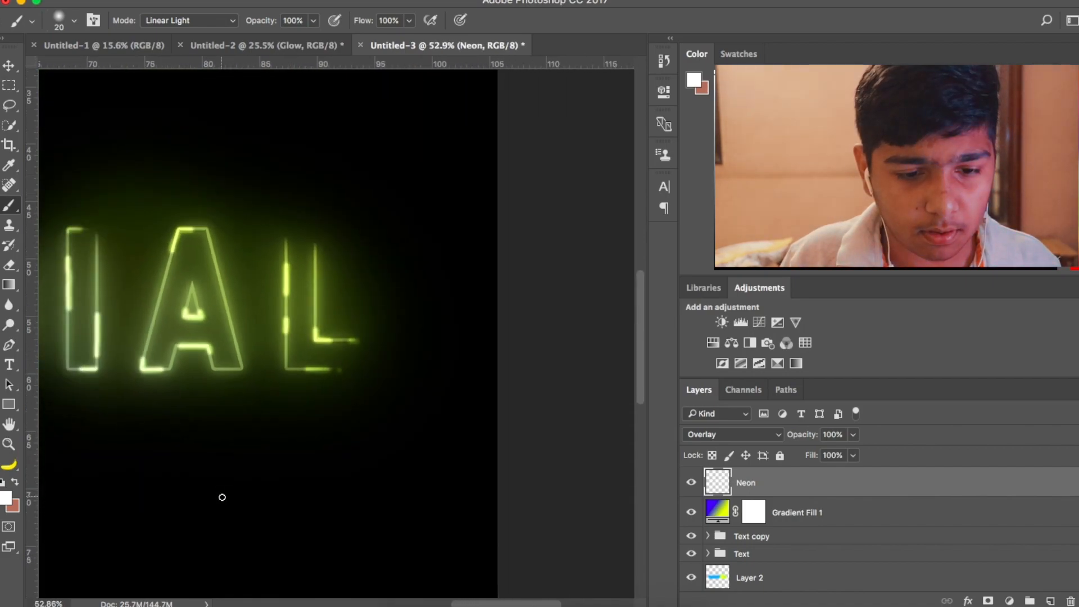
pyautogui.scroll(-3, 222, 494)
pyautogui.scroll(2, 221, 498)
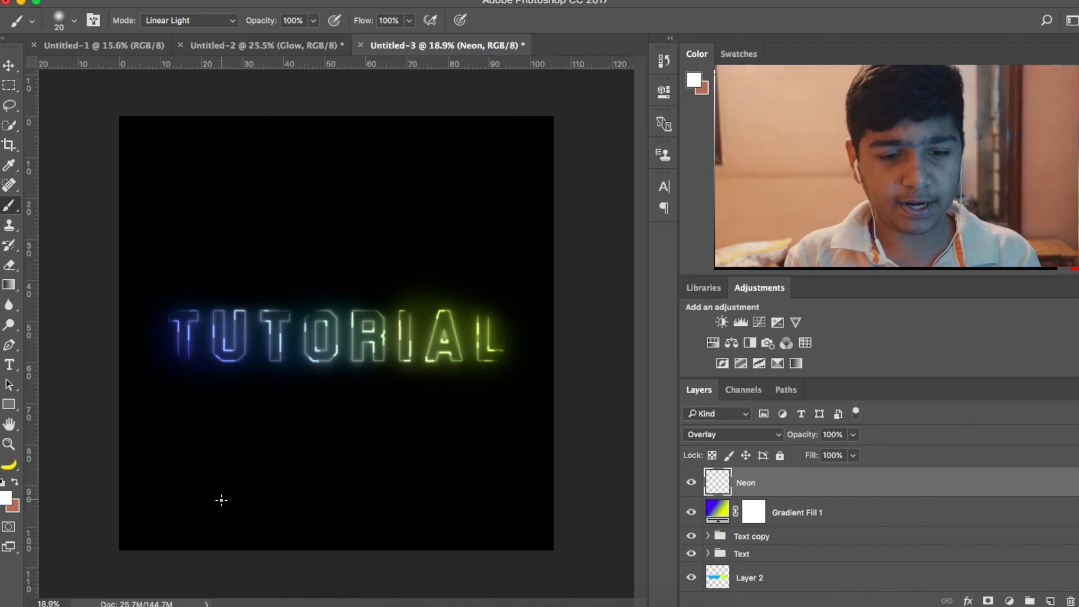
pyautogui.scroll(3, 237, 440)
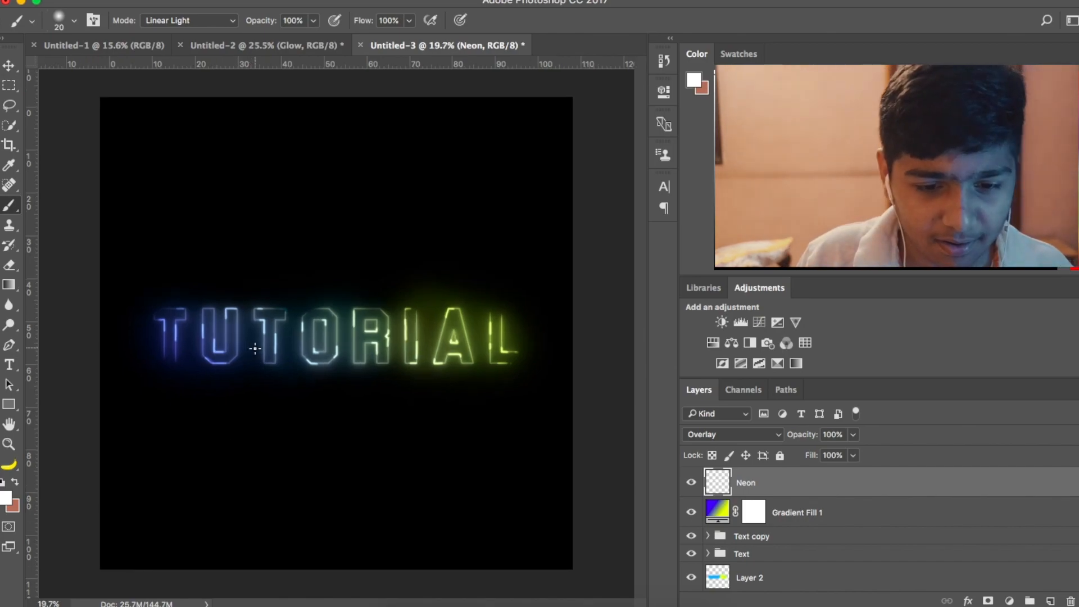
pyautogui.scroll(-2, 255, 349)
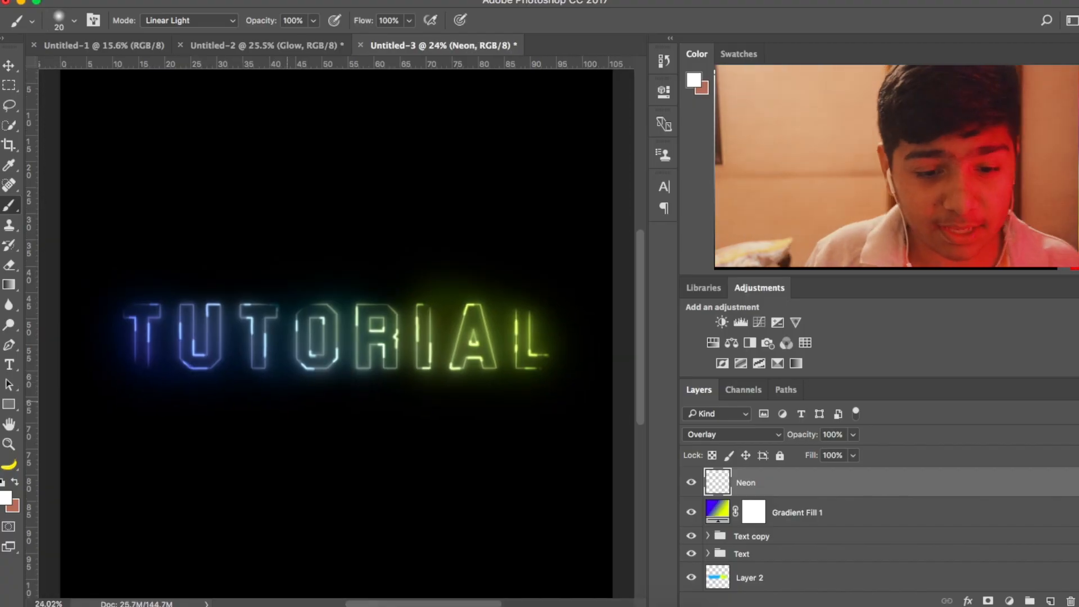
pyautogui.scroll(-1, 266, 379)
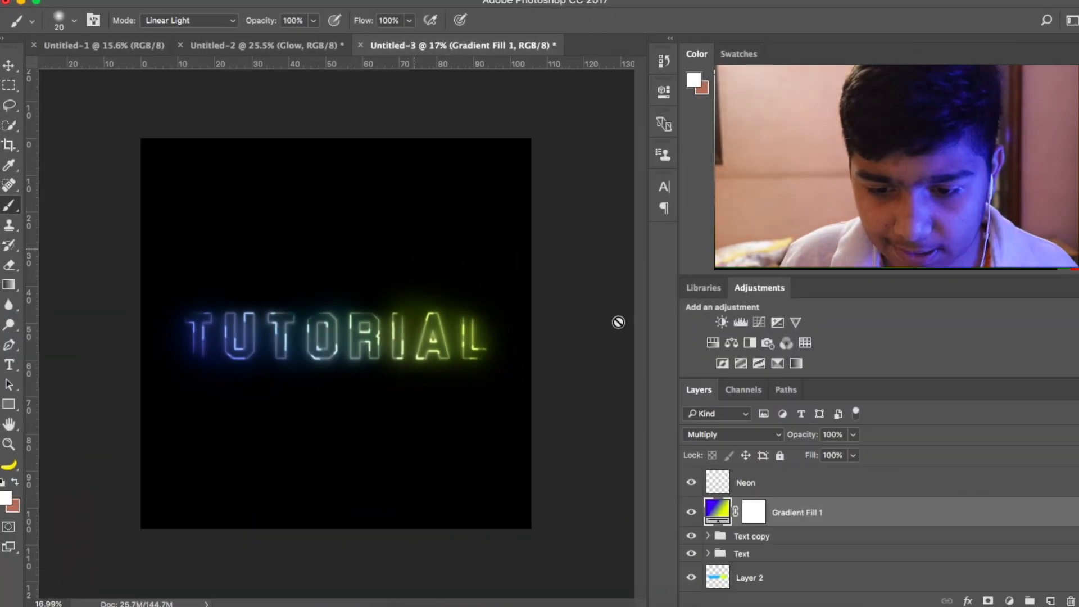
# - Add a Vibrance adjustment layer above Gradient Fill 1 with Vibrance at +56 and Saturation at +30
pyautogui.click(794, 322)
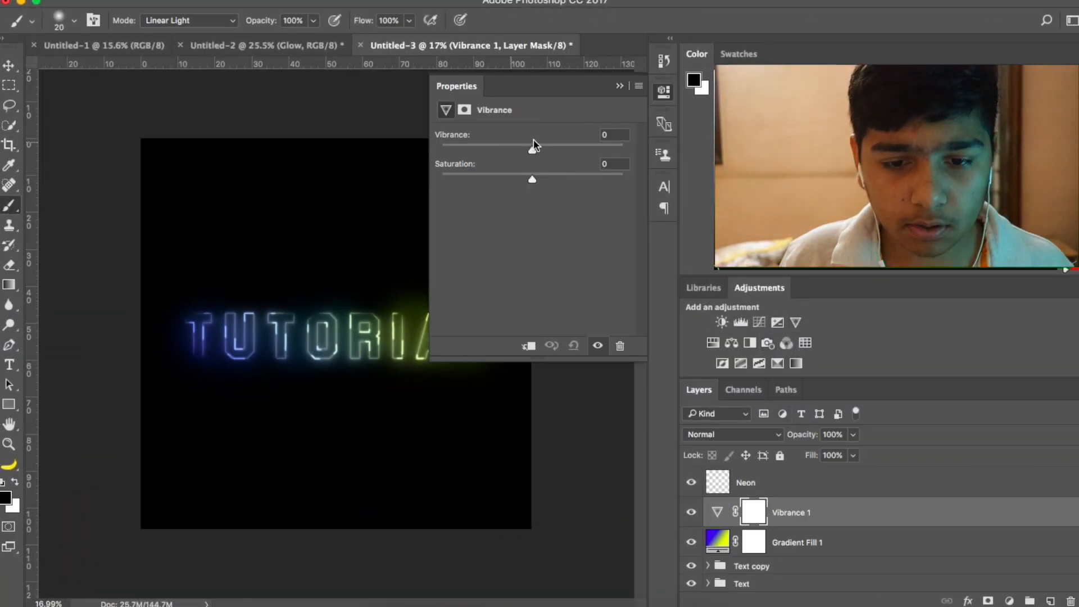
pyautogui.moveTo(574, 151); pyautogui.dragTo(583, 151)
pyautogui.moveTo(534, 179); pyautogui.dragTo(582, 181)
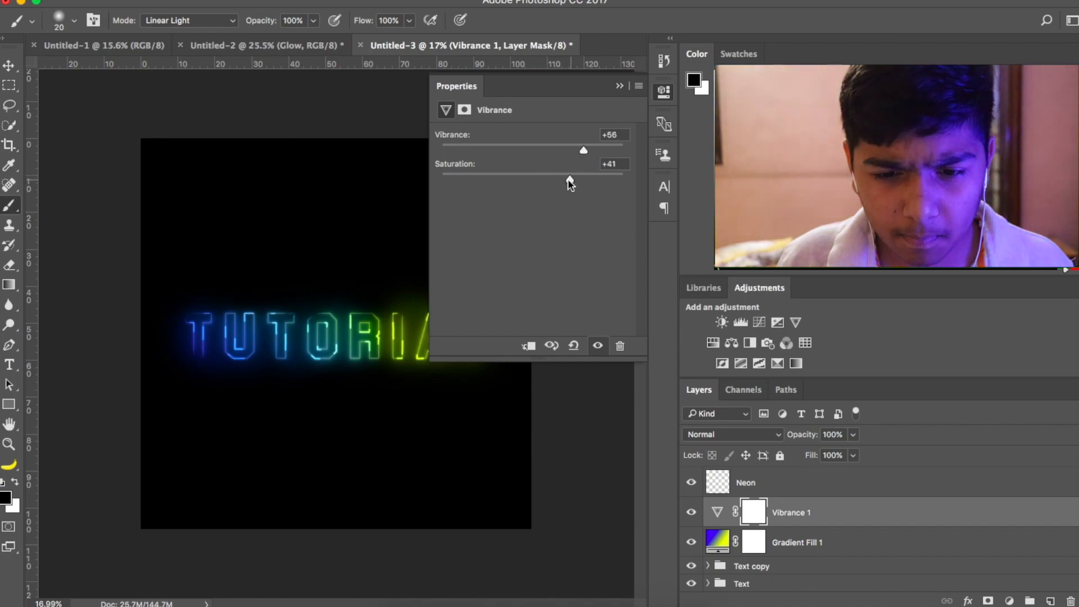
pyautogui.click(619, 85)
# - Add a Brightness/Contrast adjustment layer above the Vibrance layer with Brightness 25 and Contrast 45
pyautogui.click(721, 322)
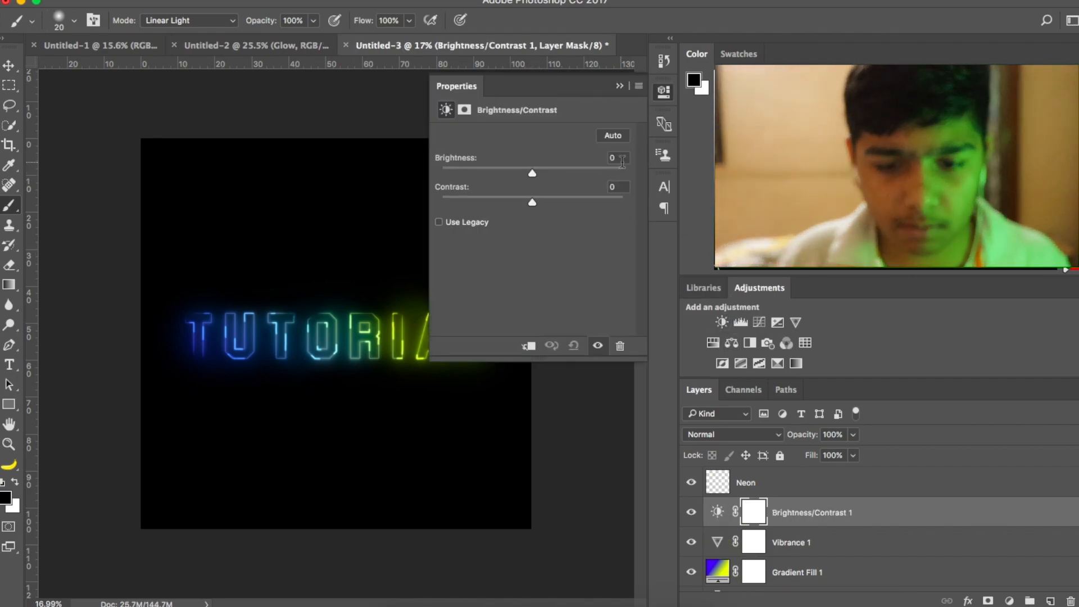
pyautogui.moveTo(621, 160); pyautogui.dragTo(555, 162)
pyautogui.write('25')
pyautogui.press('Return')
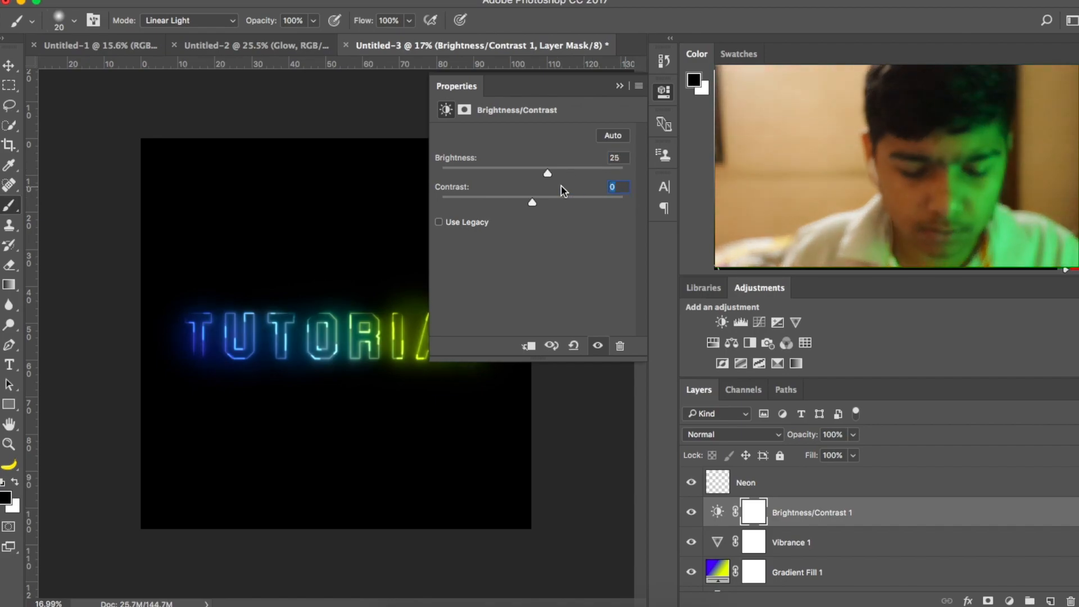
pyautogui.write('45')
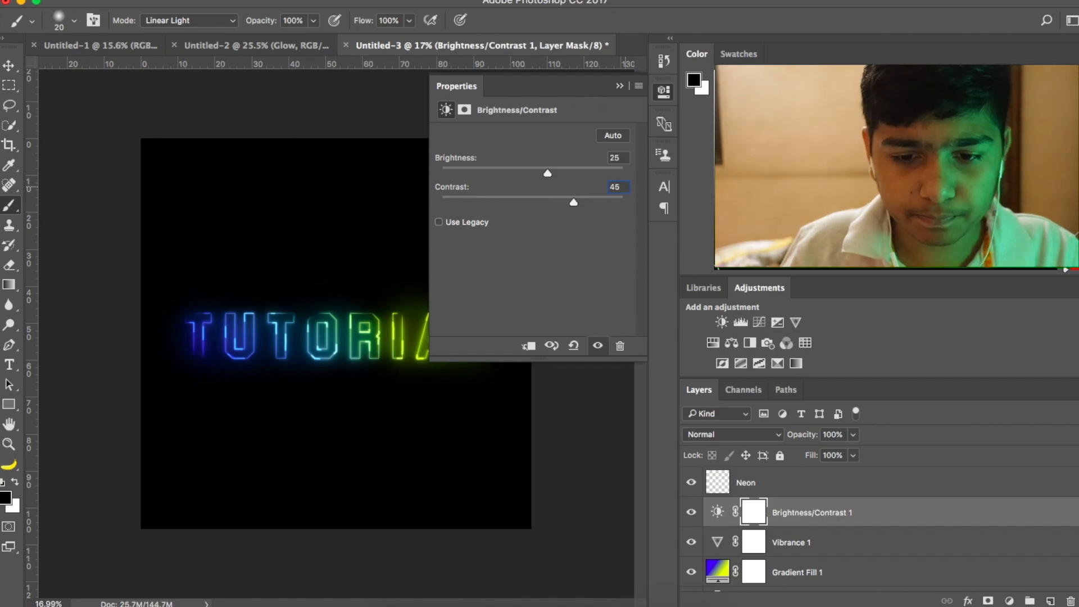
pyautogui.click(619, 85)
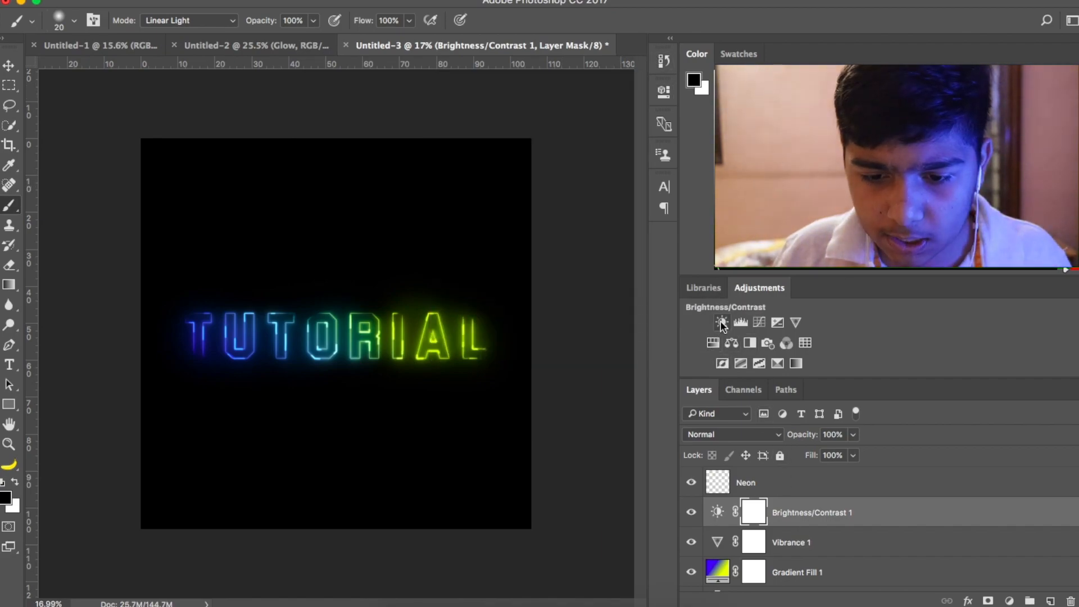
# - Add a Curves adjustment layer above Brightness/Contrast, pulling the midtones and upper tones down and lifting the shadows slightly
pyautogui.click(759, 323)
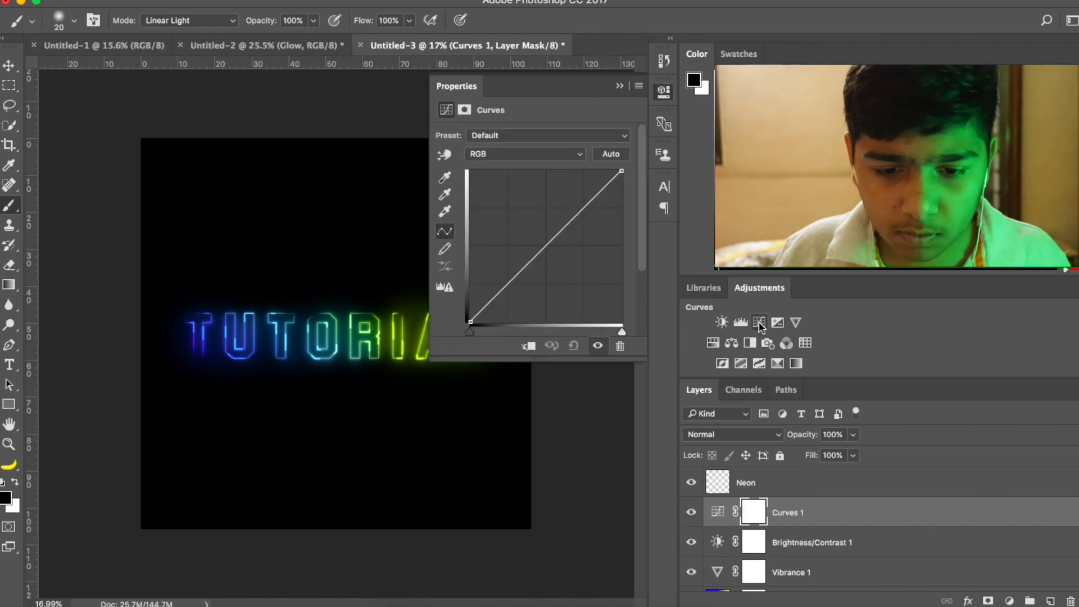
pyautogui.moveTo(546, 246); pyautogui.dragTo(558, 257)
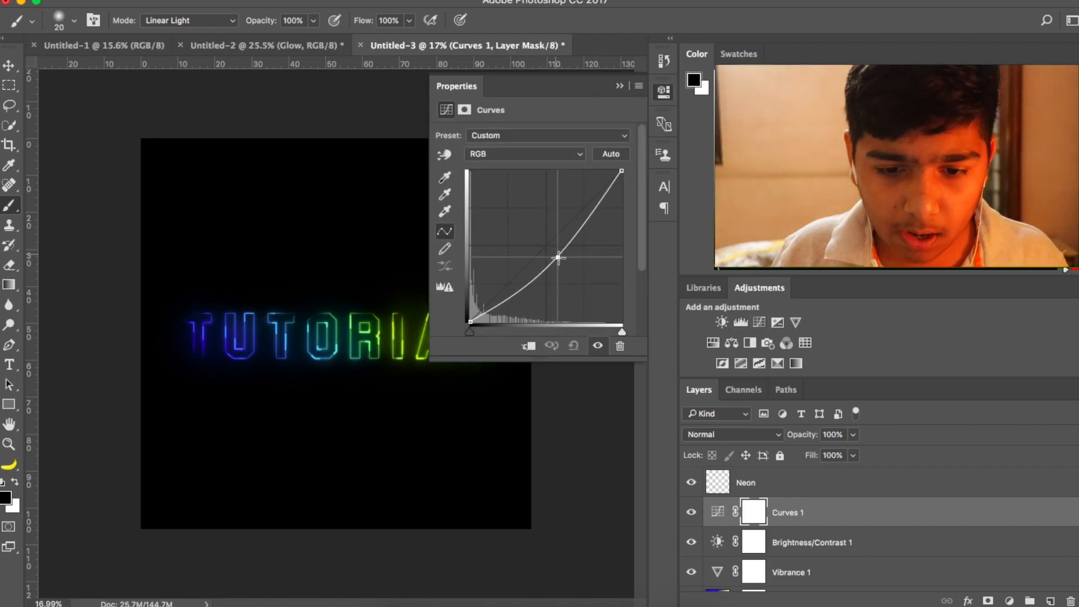
pyautogui.click(584, 221)
pyautogui.moveTo(583, 221)
pyautogui.mouseDown()
pyautogui.moveTo(571, 212)
pyautogui.moveTo(594, 224)
pyautogui.mouseUp()
pyautogui.moveTo(508, 292); pyautogui.dragTo(508, 283)
pyautogui.click(619, 85)
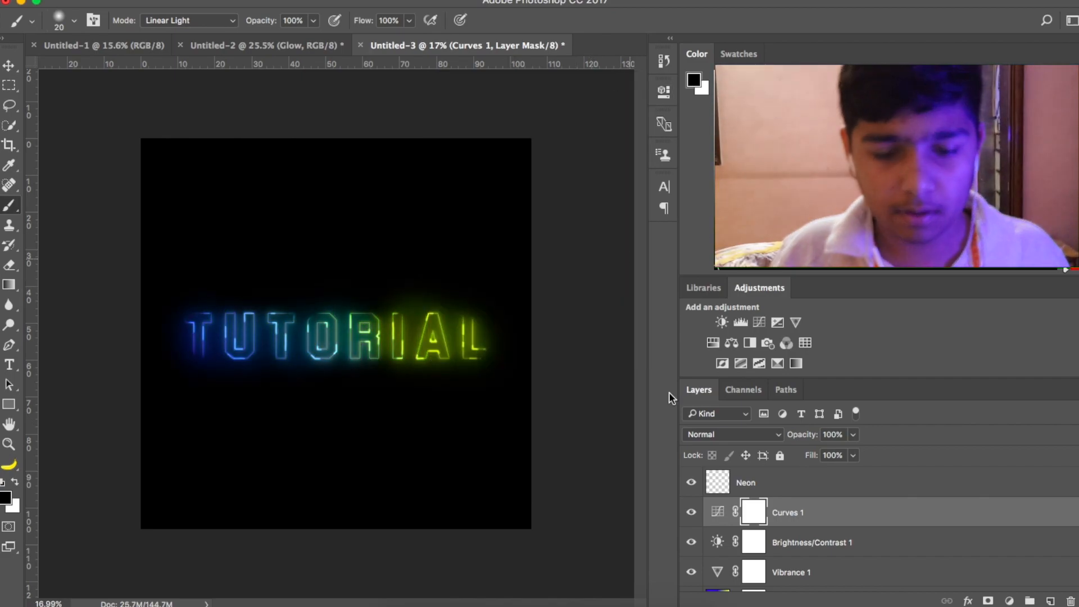
# - Group the Curves, Brightness/Contrast and Vibrance adjustment layers and name the group Adjustments
pyautogui.click(789, 515)
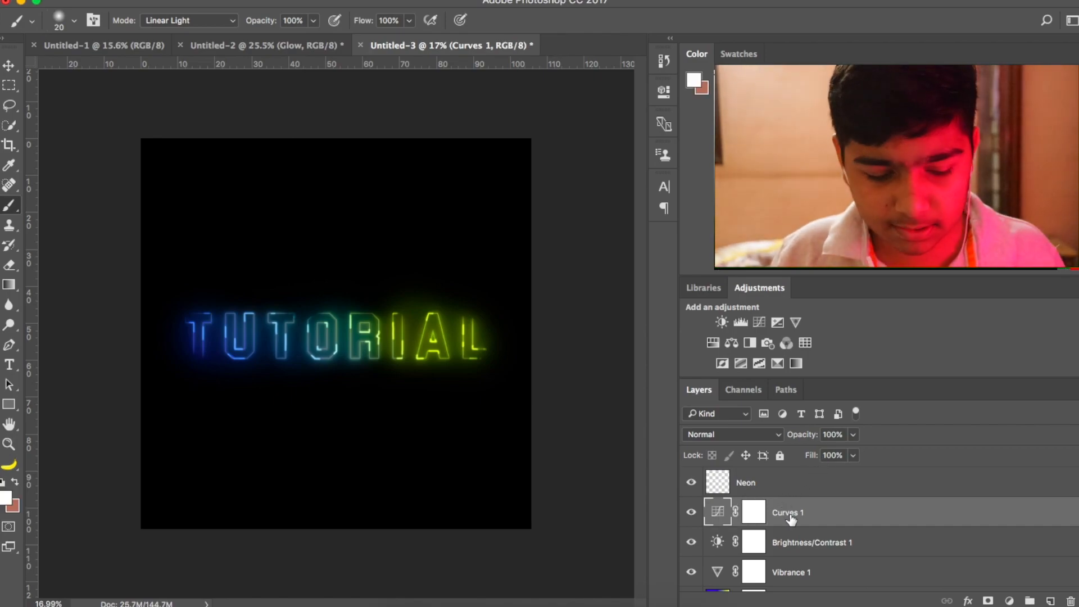
pyautogui.scroll(-4, 791, 518)
pyautogui.scroll(4, 792, 514)
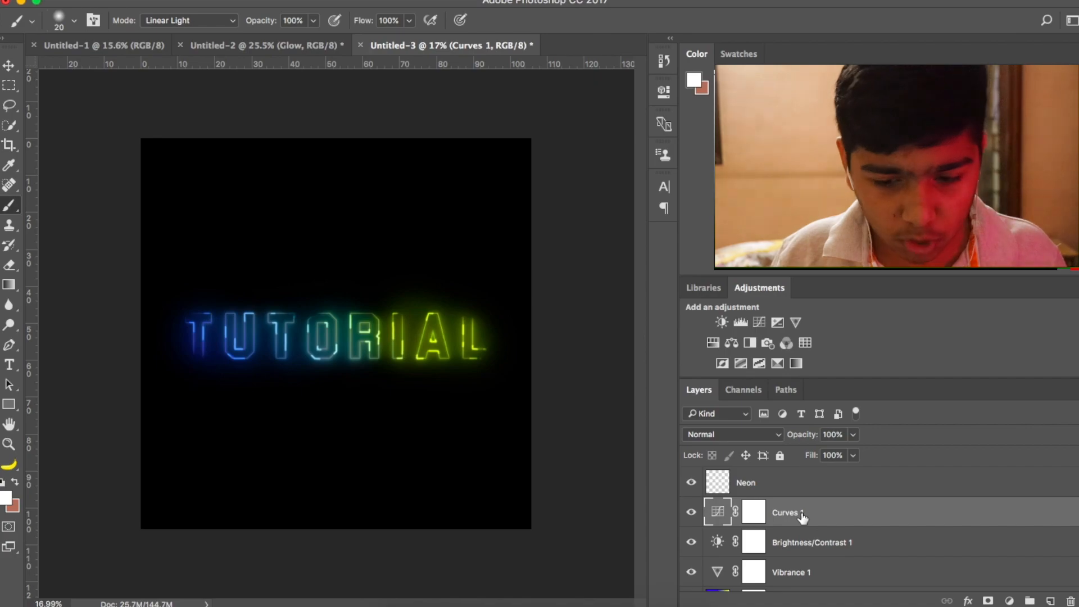
pyautogui.scroll(-3, 802, 517)
pyautogui.keyDown('shift'); pyautogui.click(786, 503); pyautogui.keyUp('shift')
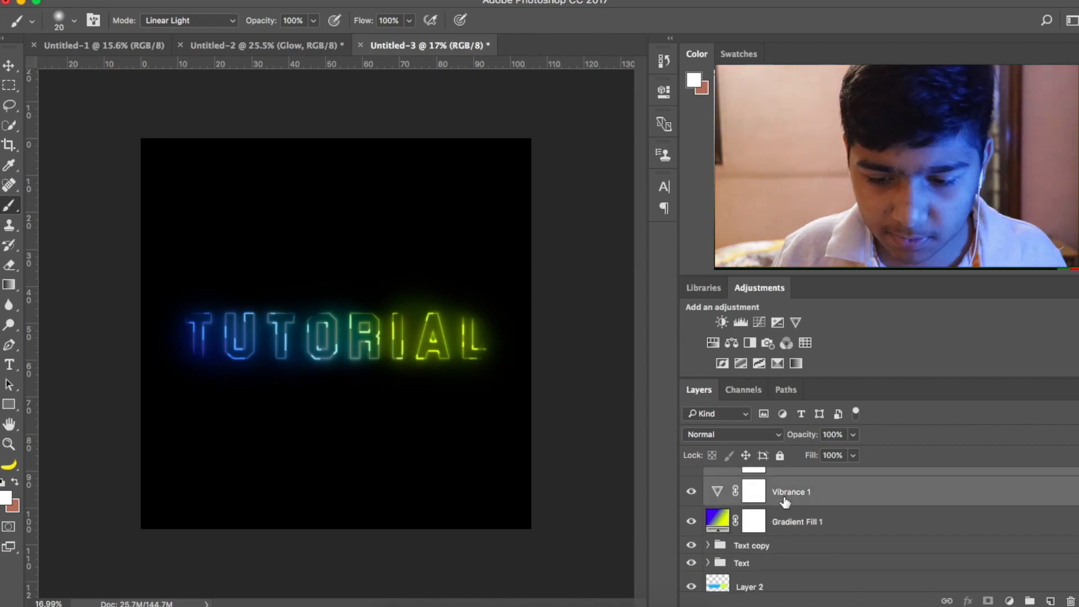
pyautogui.scroll(3, 785, 502)
pyautogui.click(1028, 600)
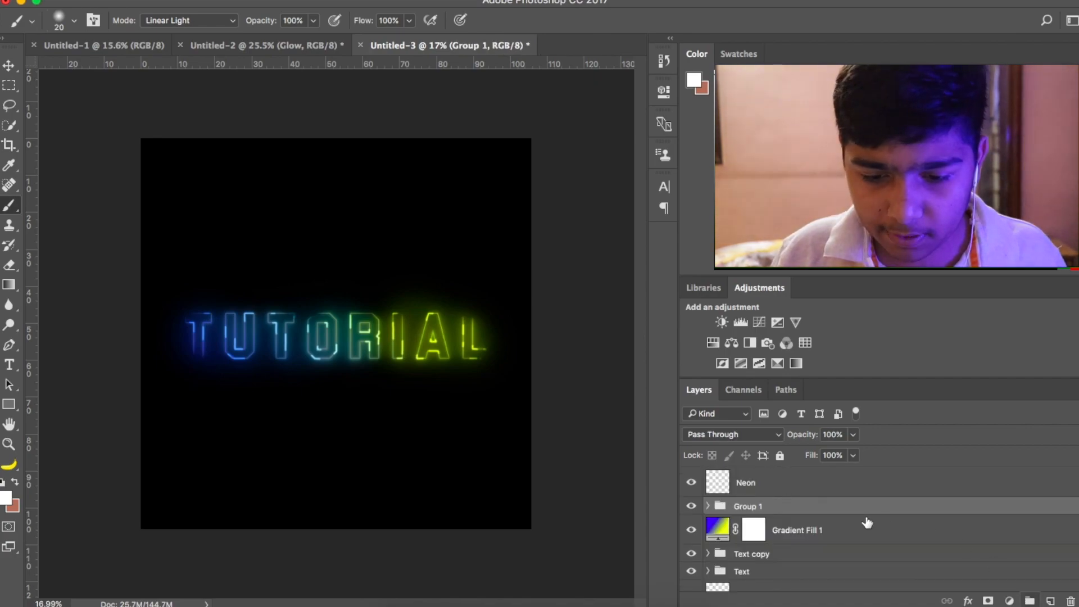
pyautogui.write('Adjustments')
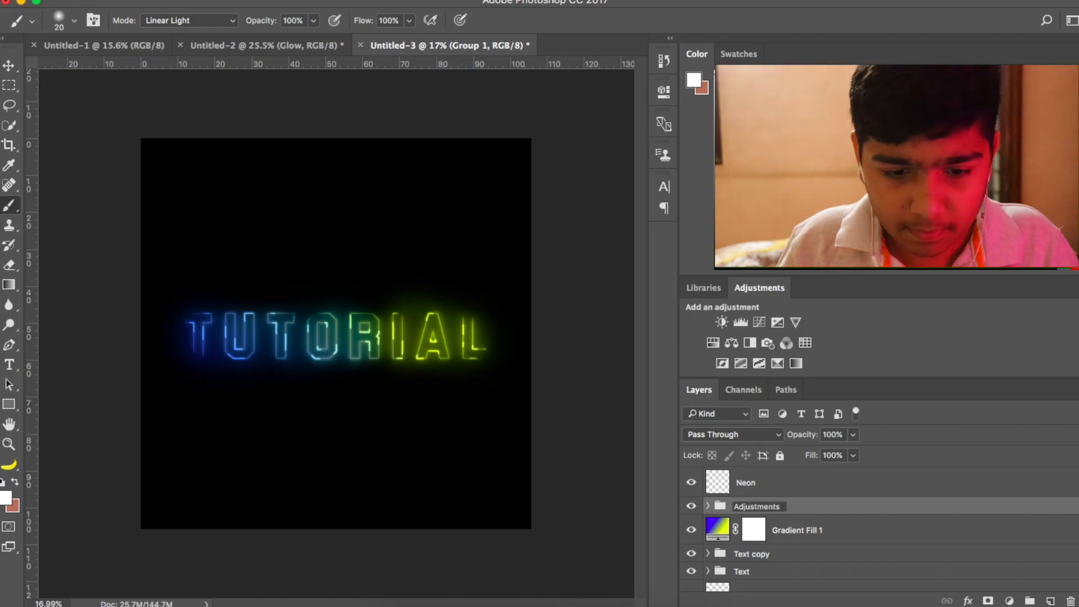
pyautogui.press('Return')
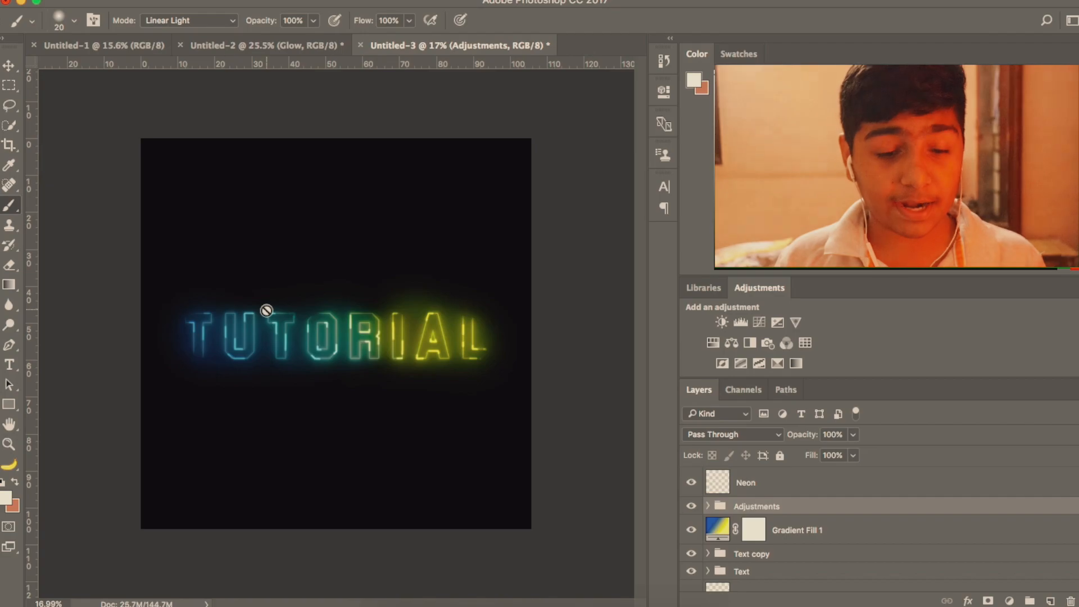